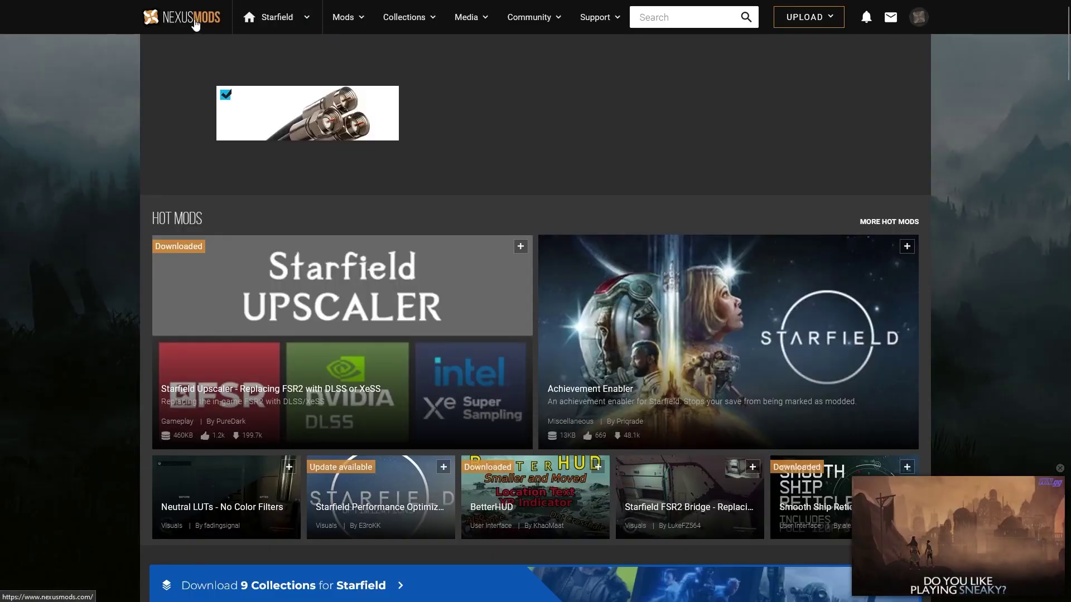
pyautogui.click(195, 22)
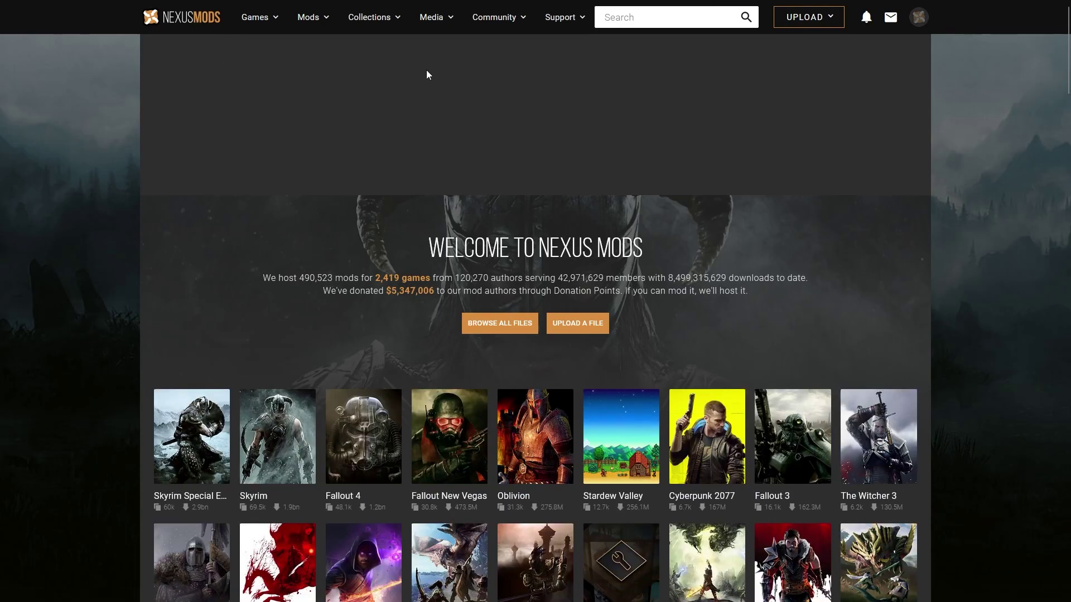
pyautogui.click(269, 14)
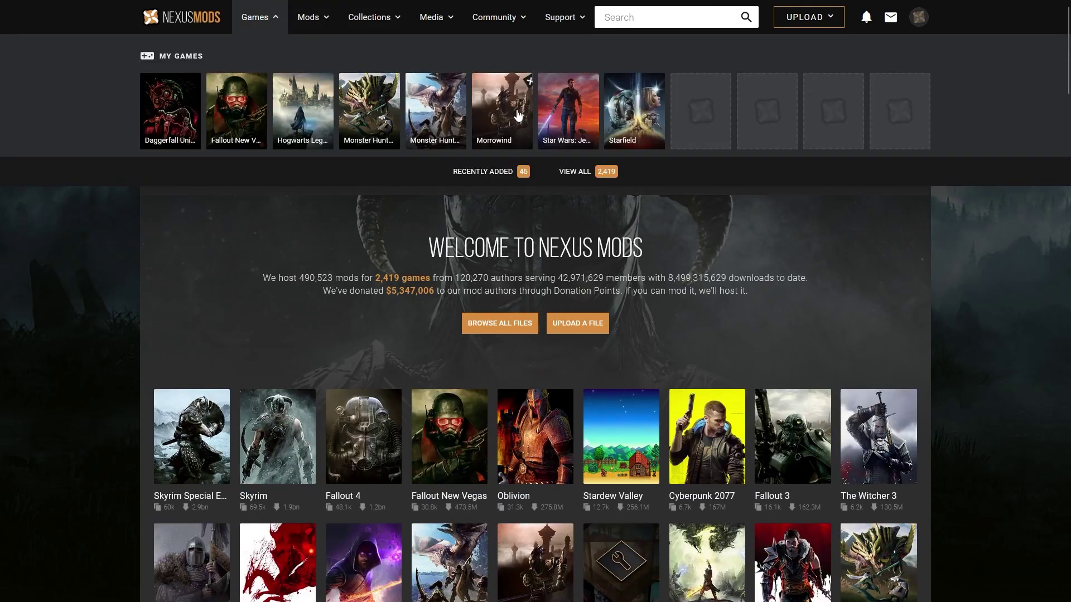
pyautogui.click(578, 176)
pyautogui.write('Star')
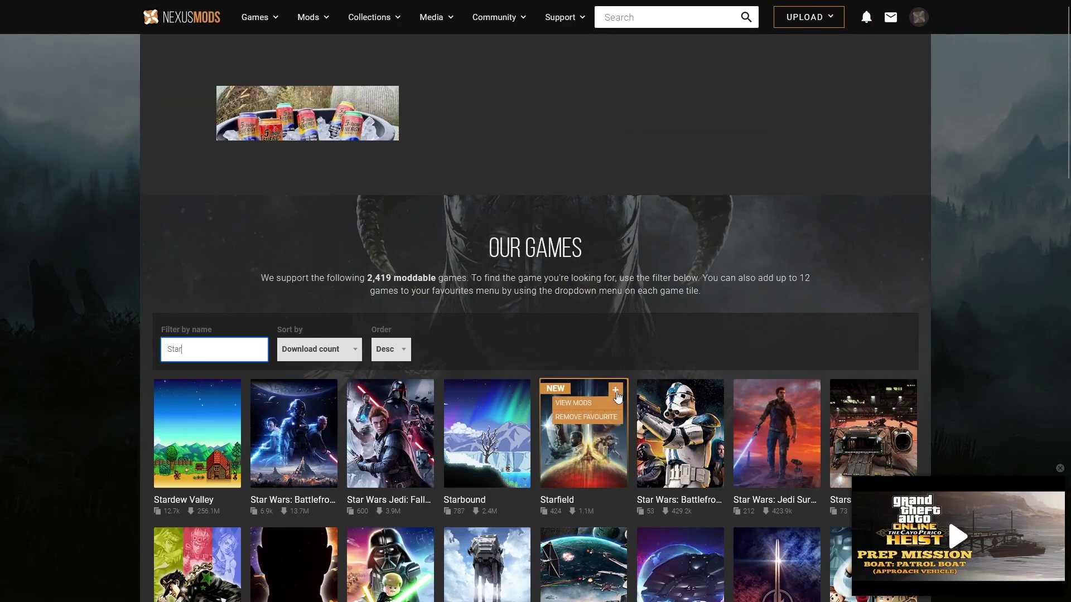
pyautogui.click(598, 442)
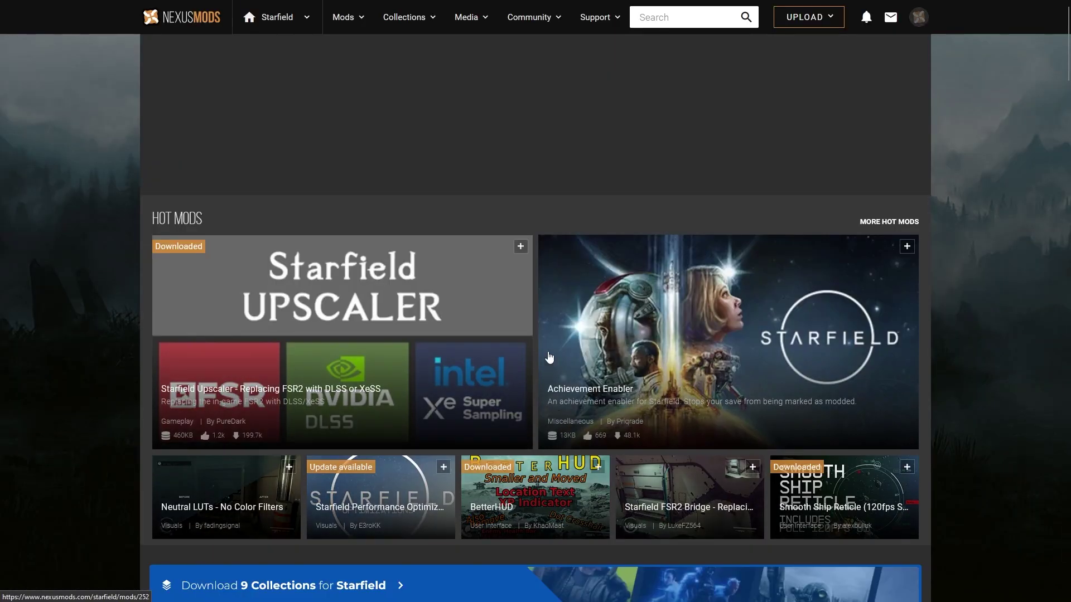
# Scroll down to the Starfield Optimizations installation instructions and highlight them
pyautogui.scroll(-7, 549, 358)
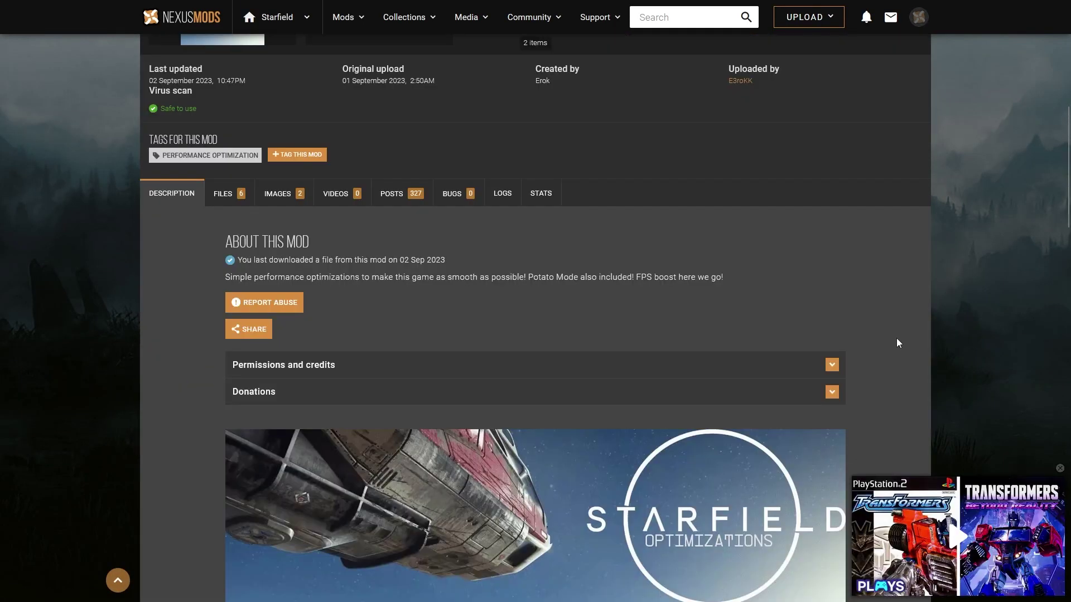
pyautogui.scroll(-5, 897, 343)
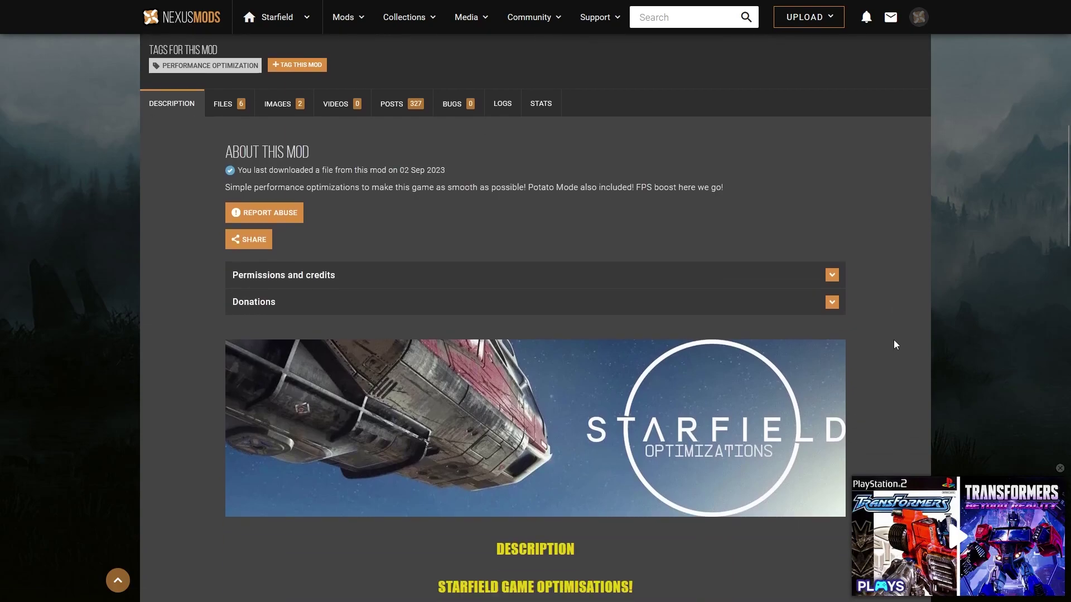
pyautogui.scroll(-6, 896, 350)
pyautogui.scroll(-5, 895, 349)
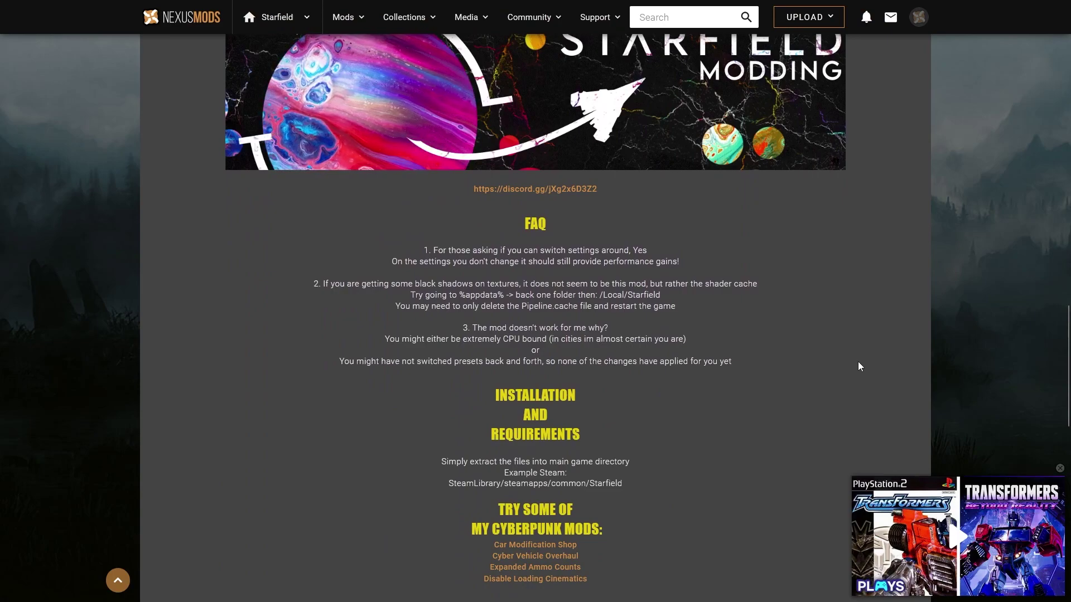
pyautogui.moveTo(438, 461); pyautogui.dragTo(634, 490)
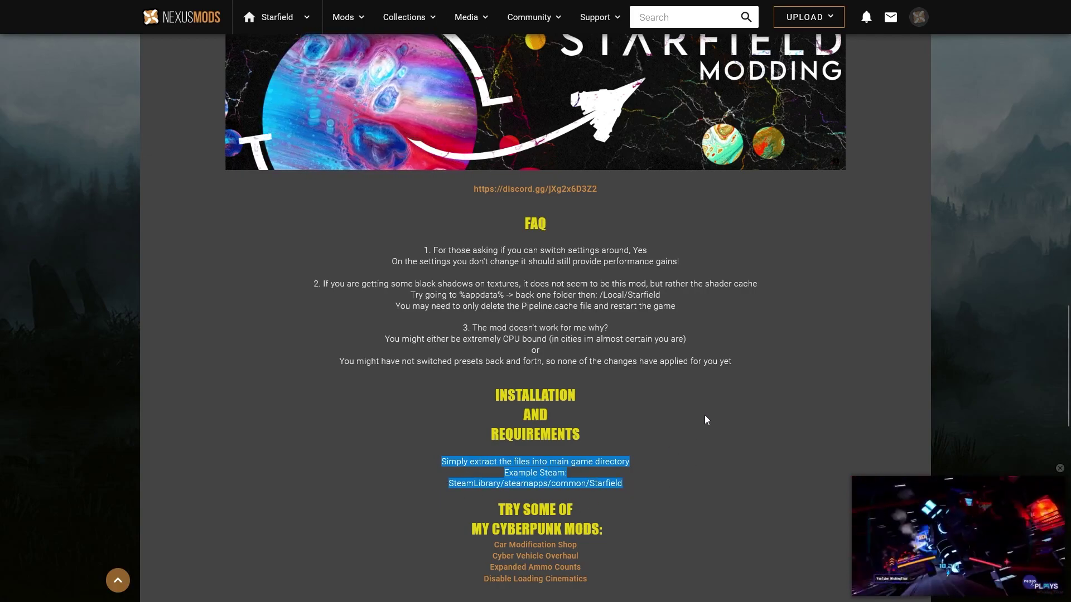
# Start the free Slow Download of the Ultra Optimized V1.1 archive
pyautogui.scroll(15, 705, 420)
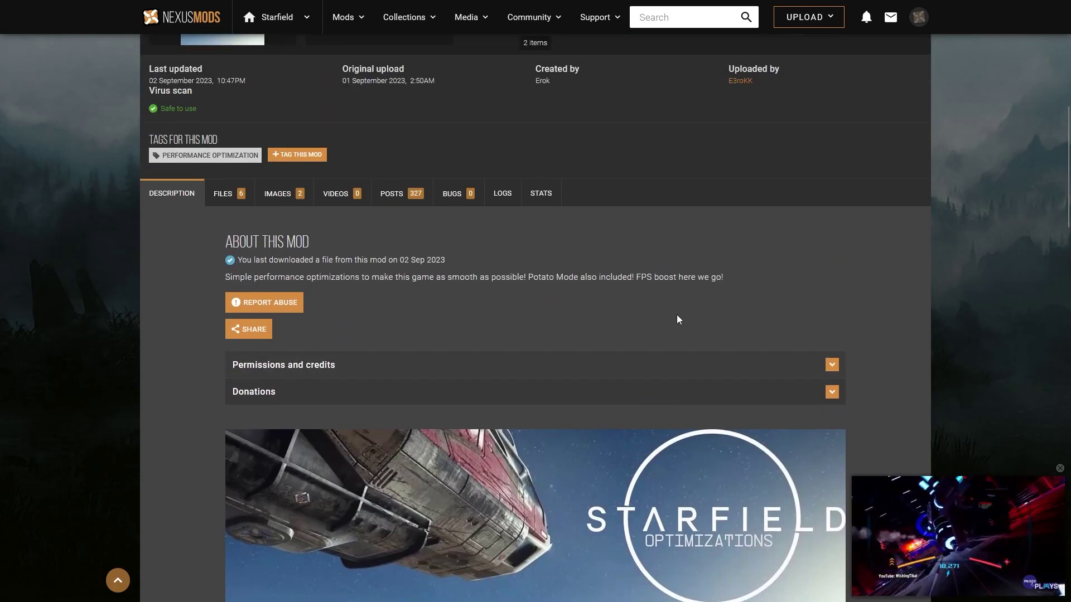
pyautogui.scroll(3, 837, 201)
pyautogui.scroll(5, 884, 165)
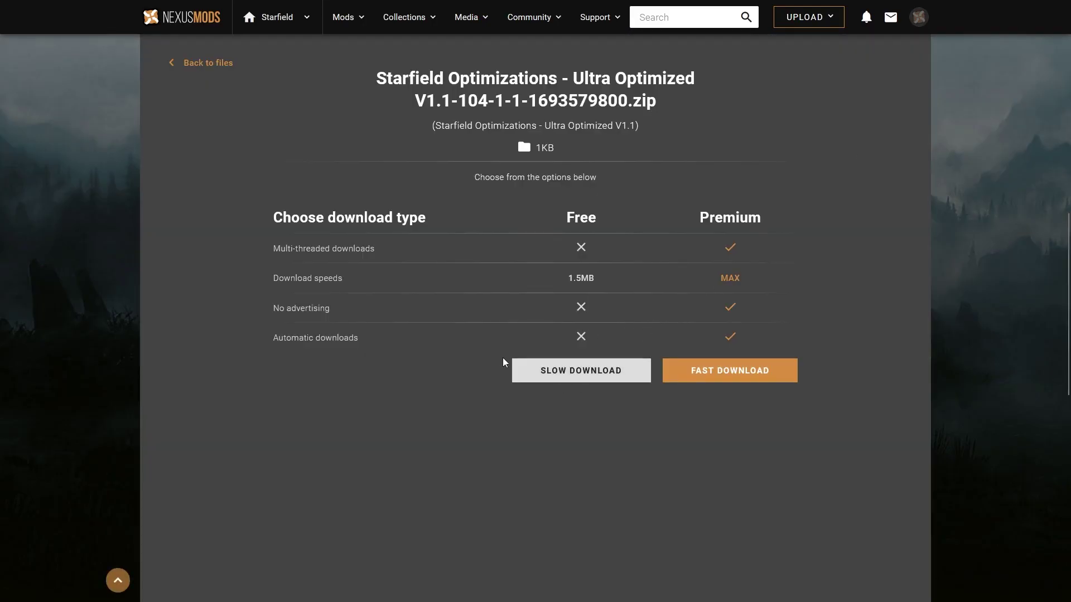
pyautogui.click(600, 371)
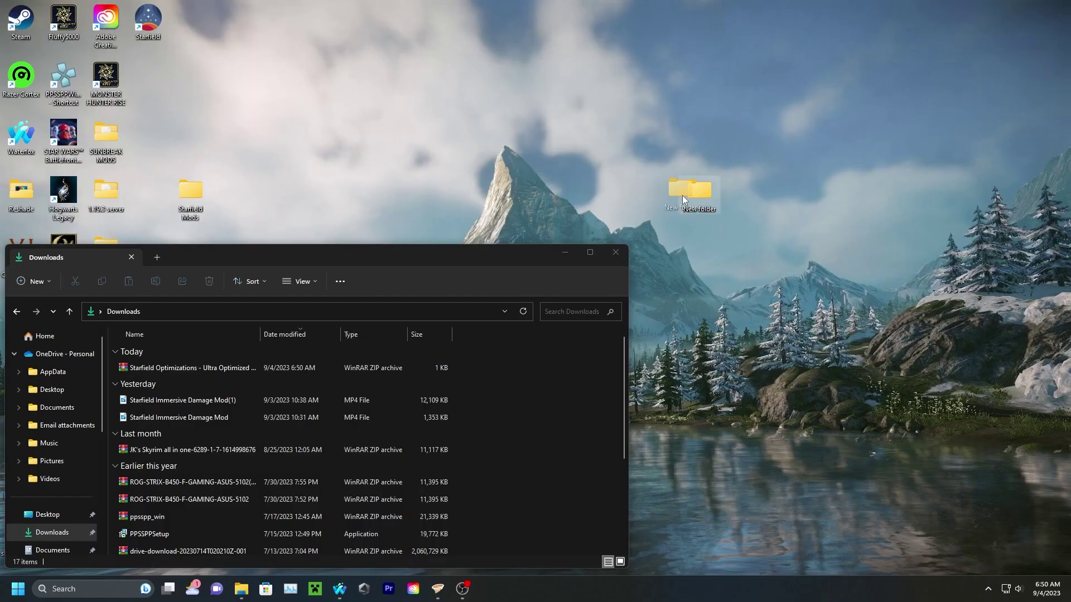
# Rename the new desktop folder to 'Starfield Mods'
pyautogui.moveTo(681, 196); pyautogui.dragTo(550, 185)
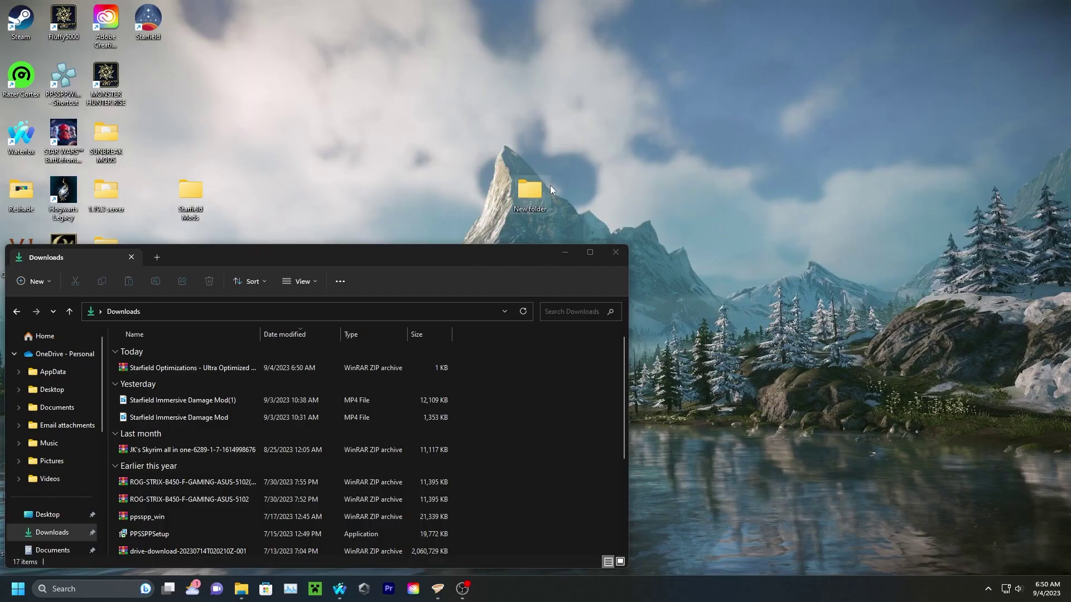
pyautogui.click(533, 208)
pyautogui.write('Starfield Mods')
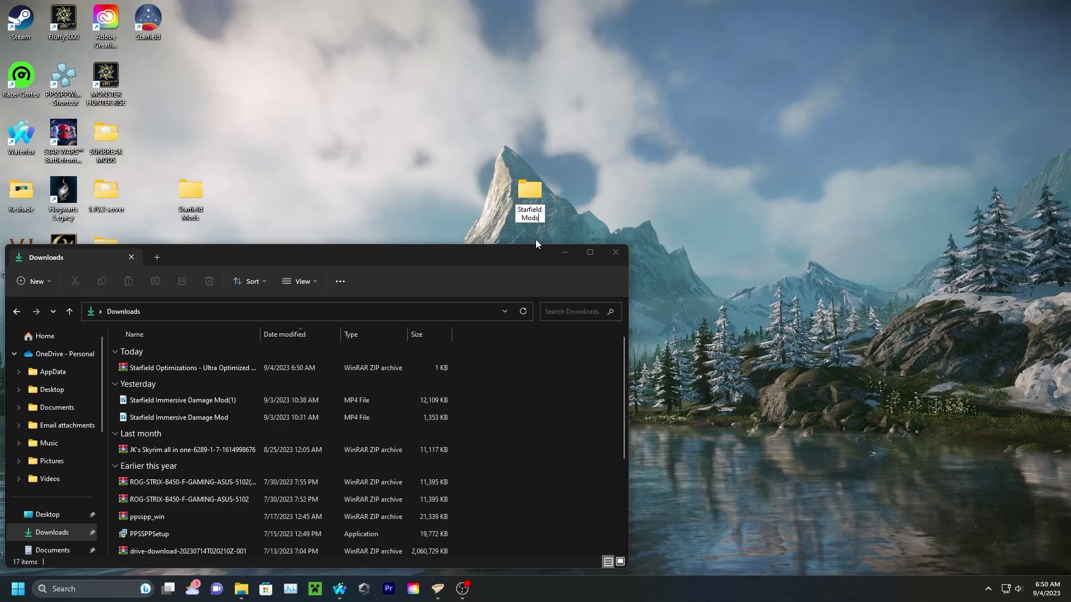
pyautogui.moveTo(539, 179); pyautogui.dragTo(496, 176)
# Open Starfield Mods, then create and delete a stray new folder inside it
pyautogui.doubleClick(486, 194)
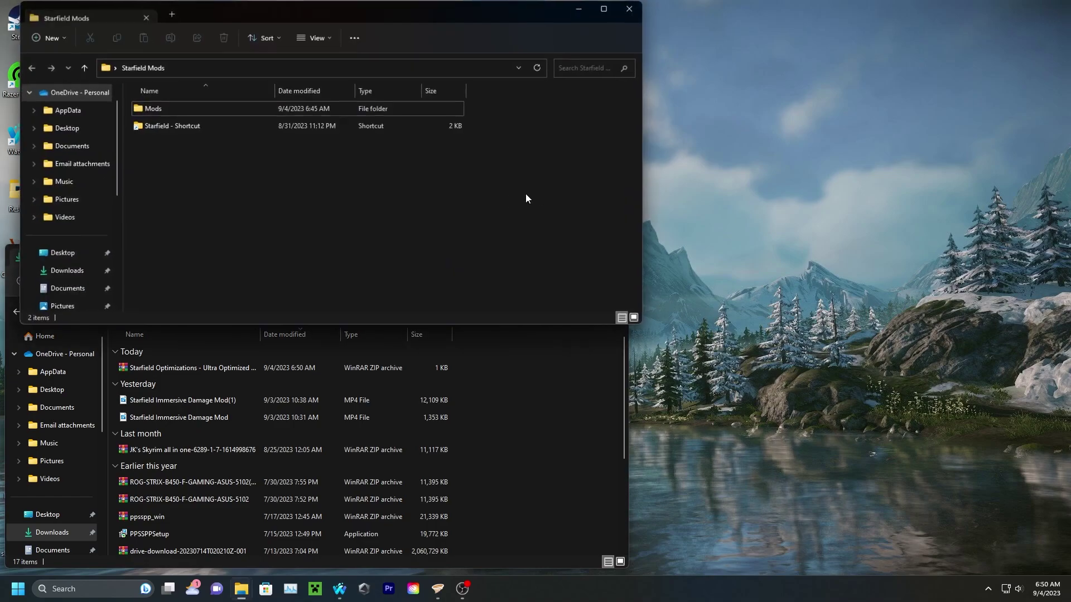
pyautogui.rightClick(228, 216)
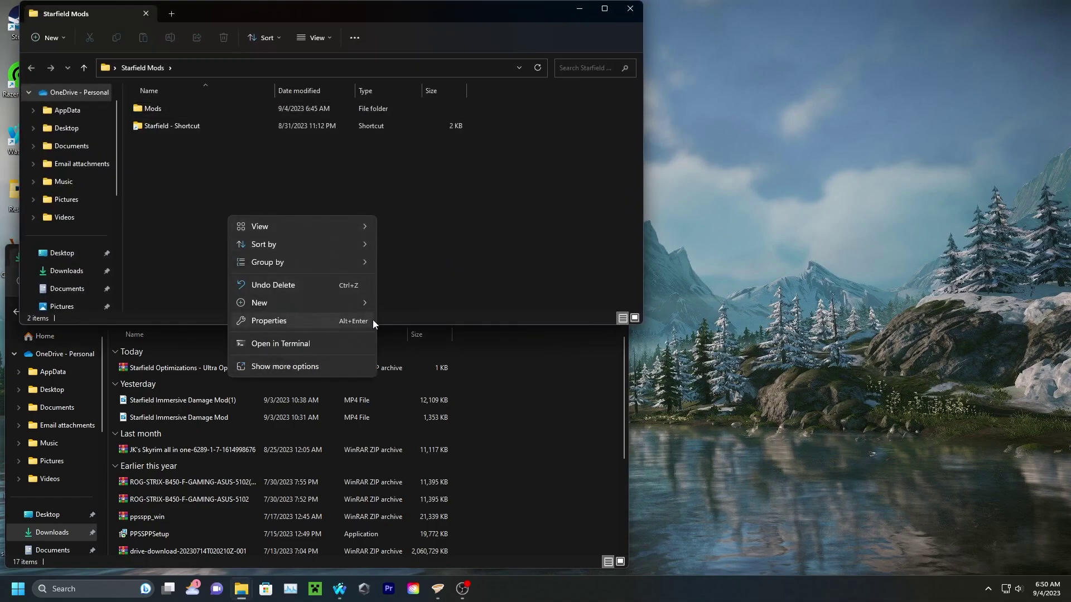
pyautogui.click(393, 306)
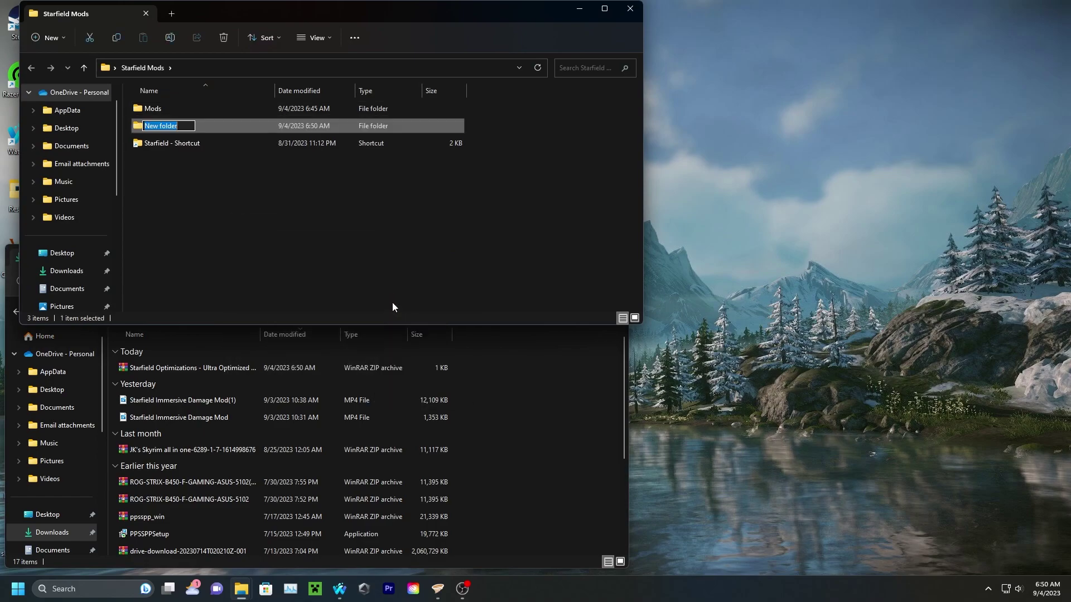
pyautogui.write('Mods')
pyautogui.press('Escape')
pyautogui.press('F2')
pyautogui.press('BackSpace')
pyautogui.press('Escape')
pyautogui.press('Delete')
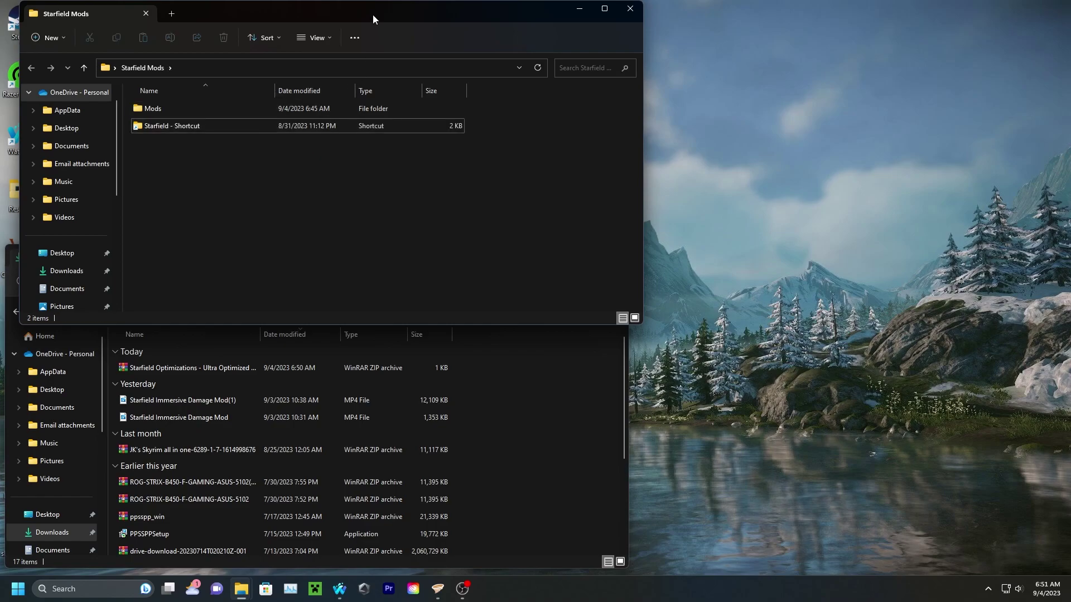
# Move the Starfield Mods window to the right and open its Mods folder
pyautogui.moveTo(372, 15); pyautogui.dragTo(745, 66)
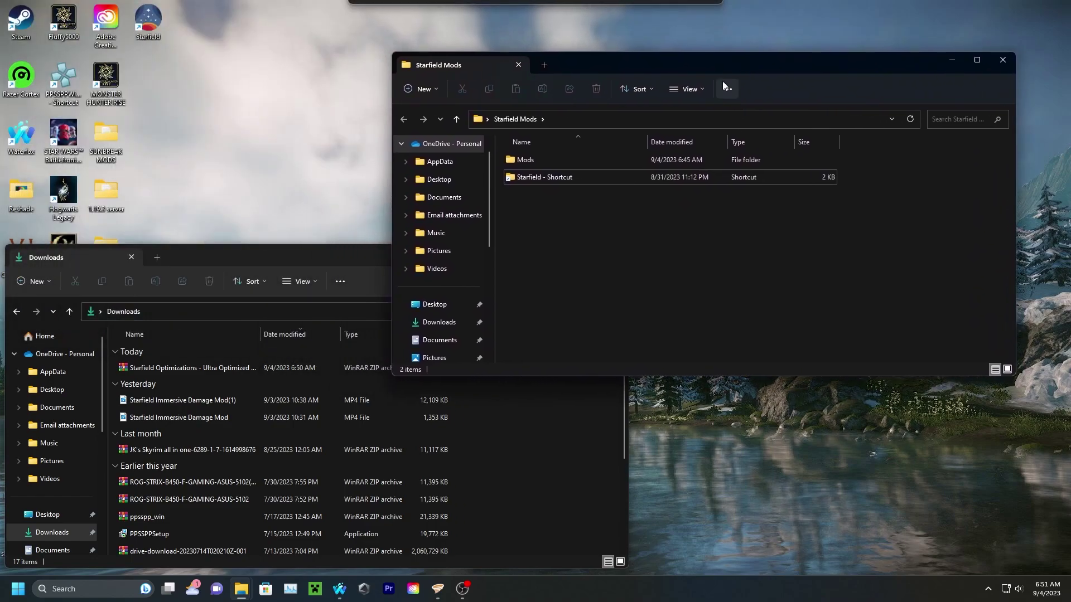
pyautogui.click(332, 260)
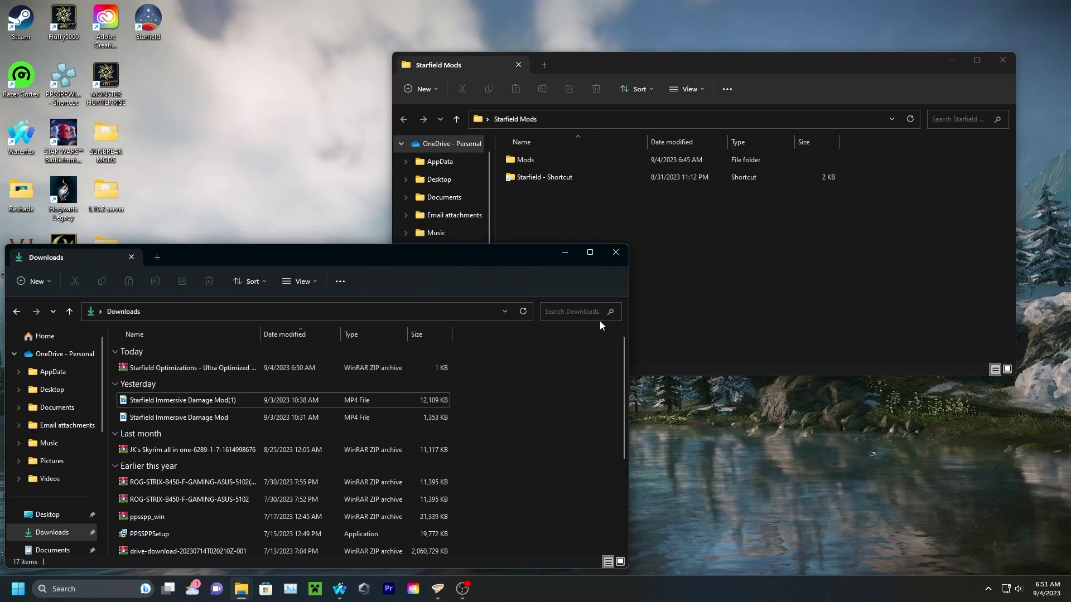
pyautogui.doubleClick(558, 162)
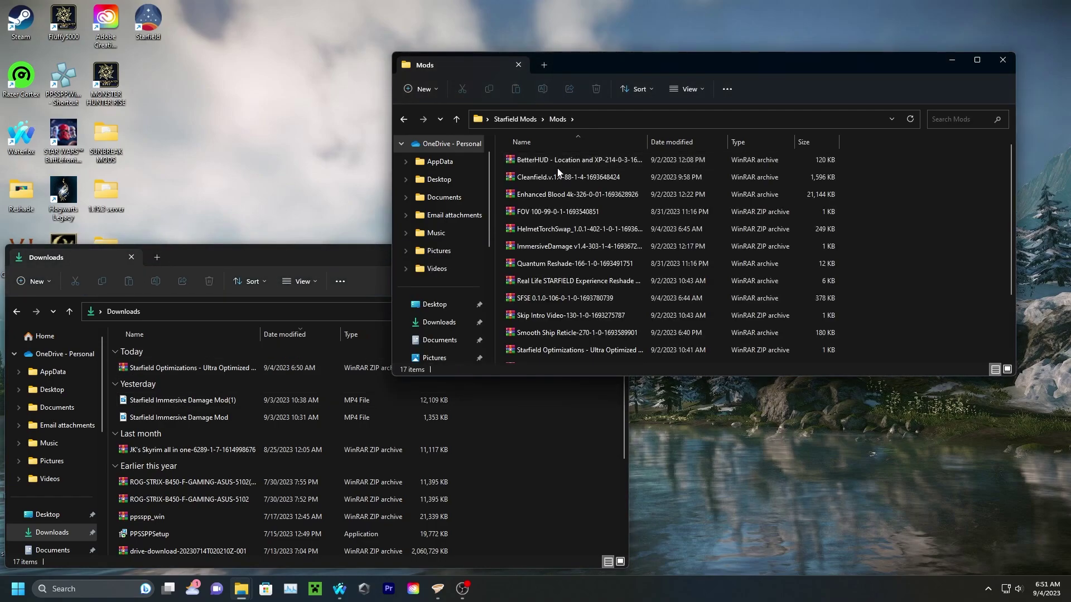
# Move the Starfield Optimizations zip from Downloads into Mods, replacing the older copy
pyautogui.scroll(-2, 771, 219)
pyautogui.scroll(2, 783, 300)
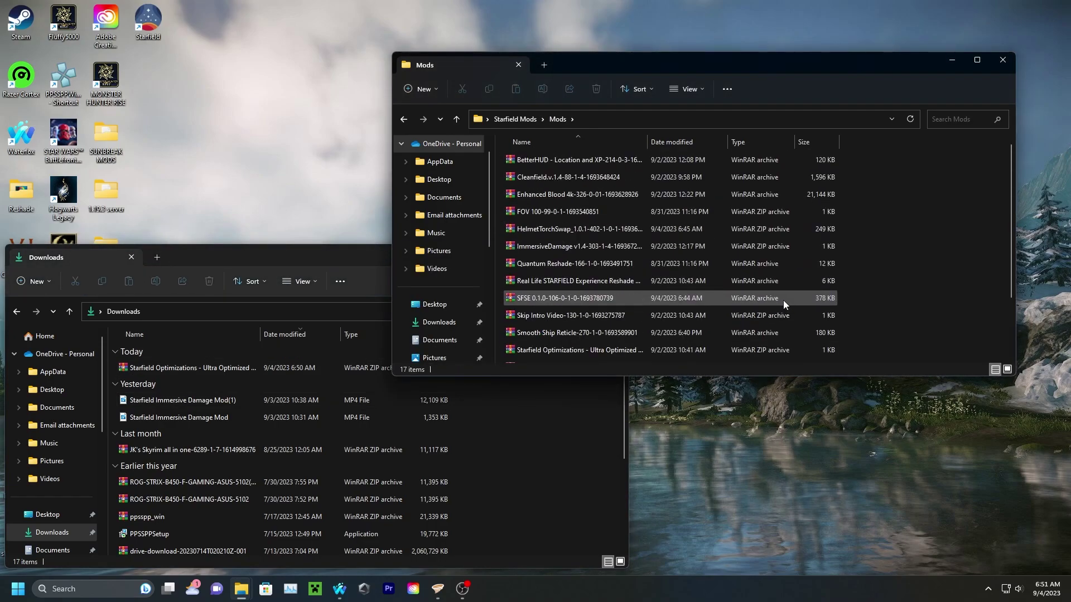
pyautogui.click(265, 369)
pyautogui.moveTo(264, 370); pyautogui.dragTo(899, 245)
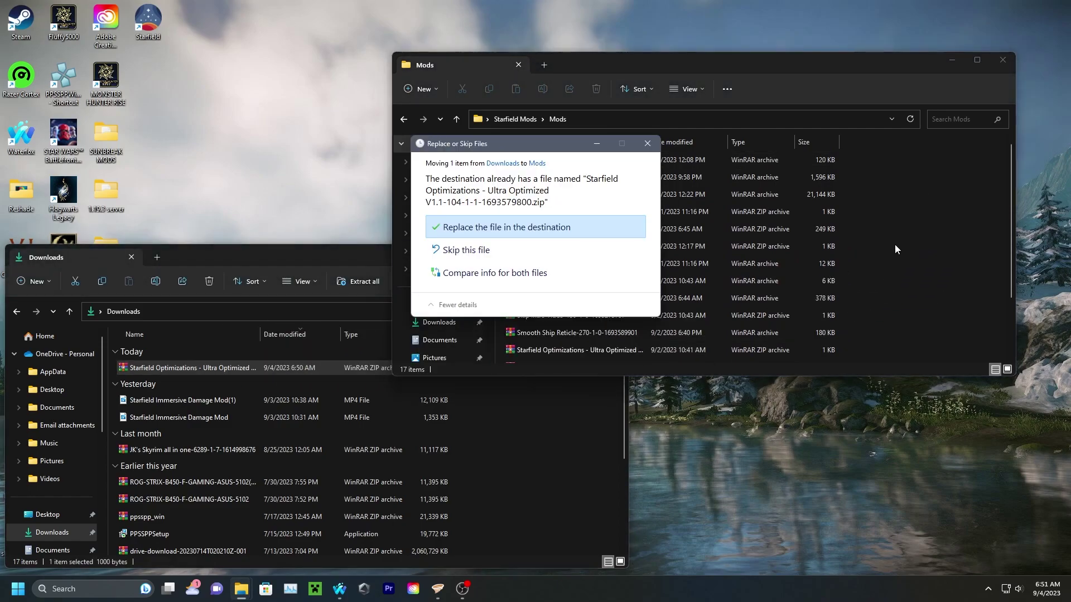
pyautogui.click(497, 229)
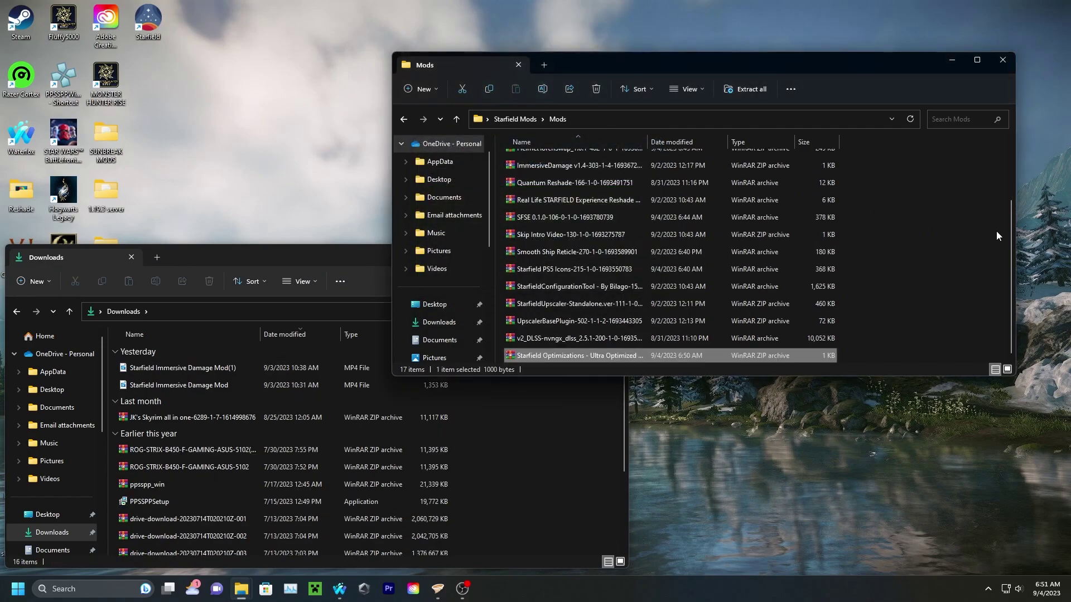
pyautogui.scroll(2, 940, 223)
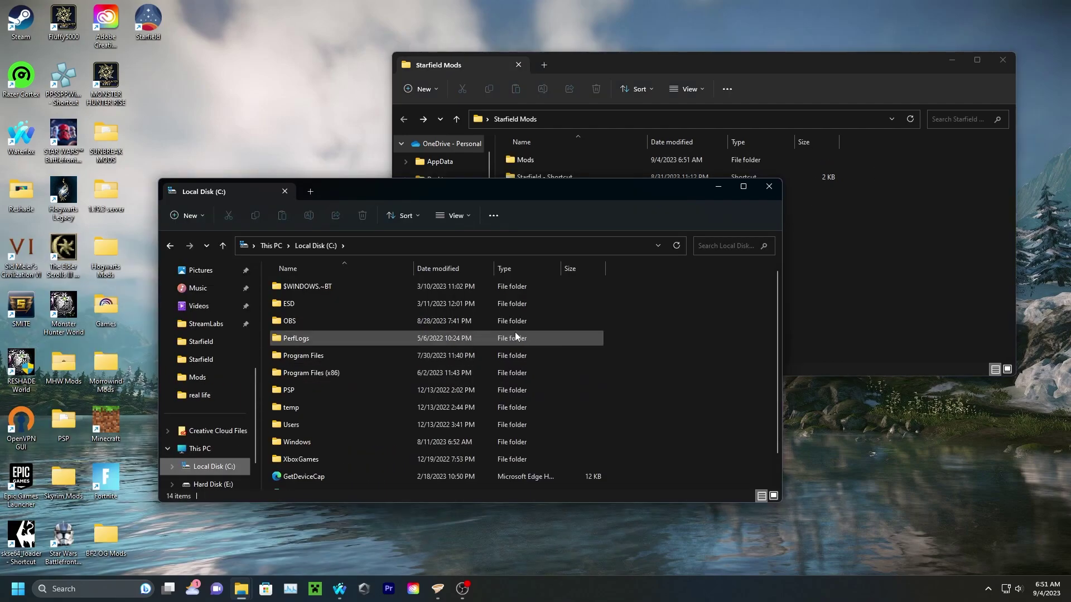
# Browse through Program Files (x86)\Steam\steamapps into the common folder and scroll to Starfield
pyautogui.doubleClick(414, 373)
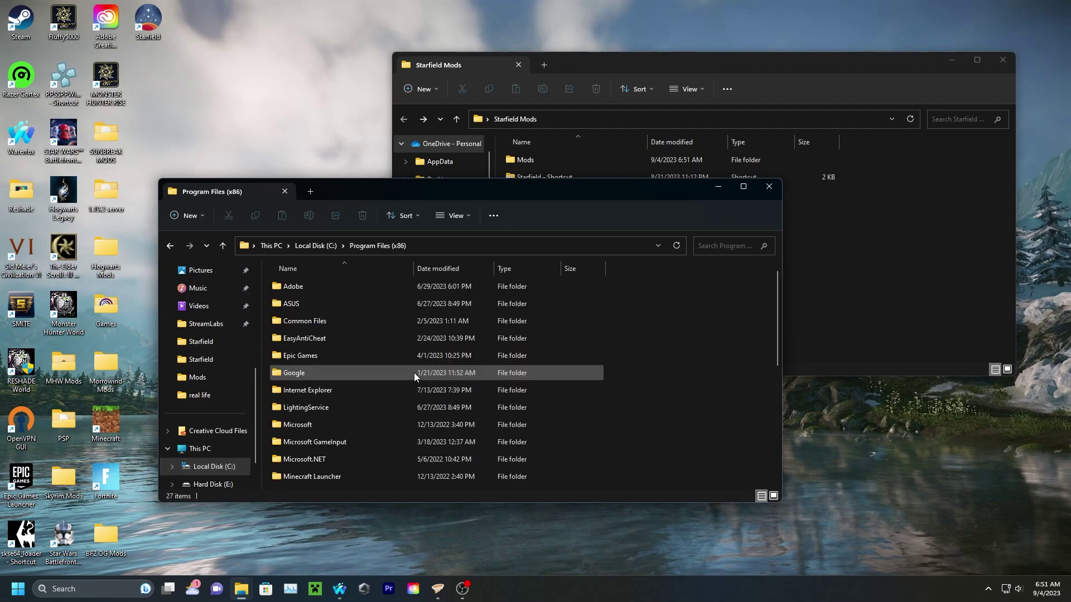
pyautogui.scroll(-4, 422, 359)
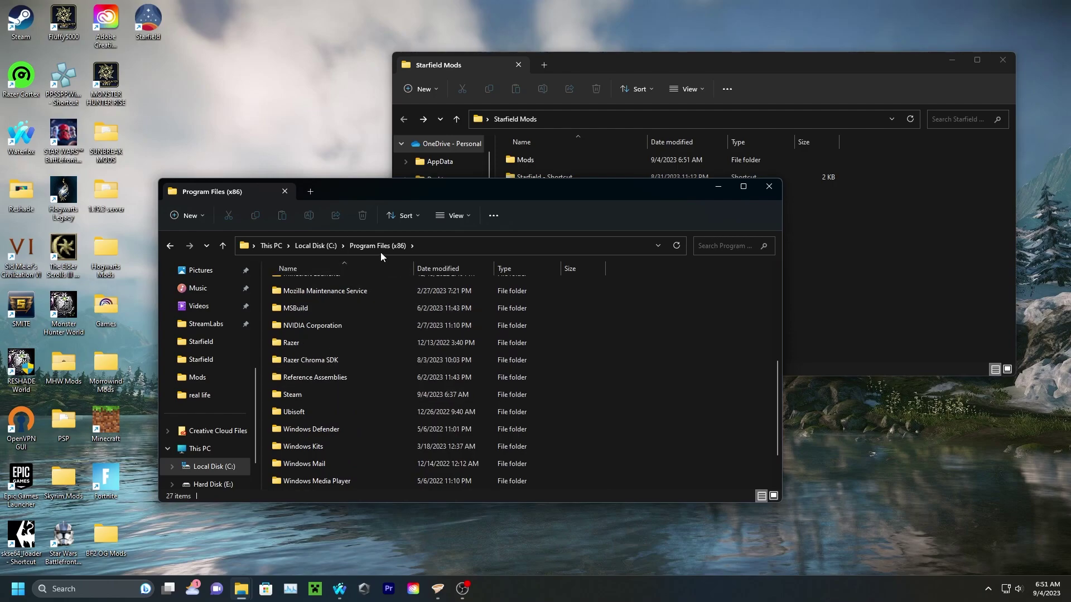
pyautogui.doubleClick(384, 395)
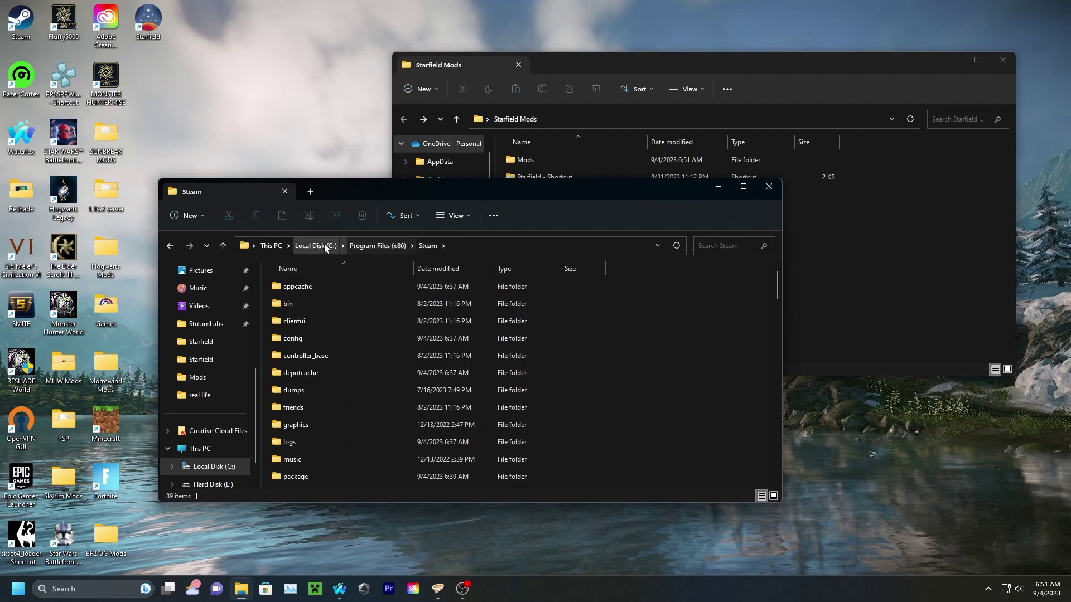
pyautogui.scroll(-2, 439, 393)
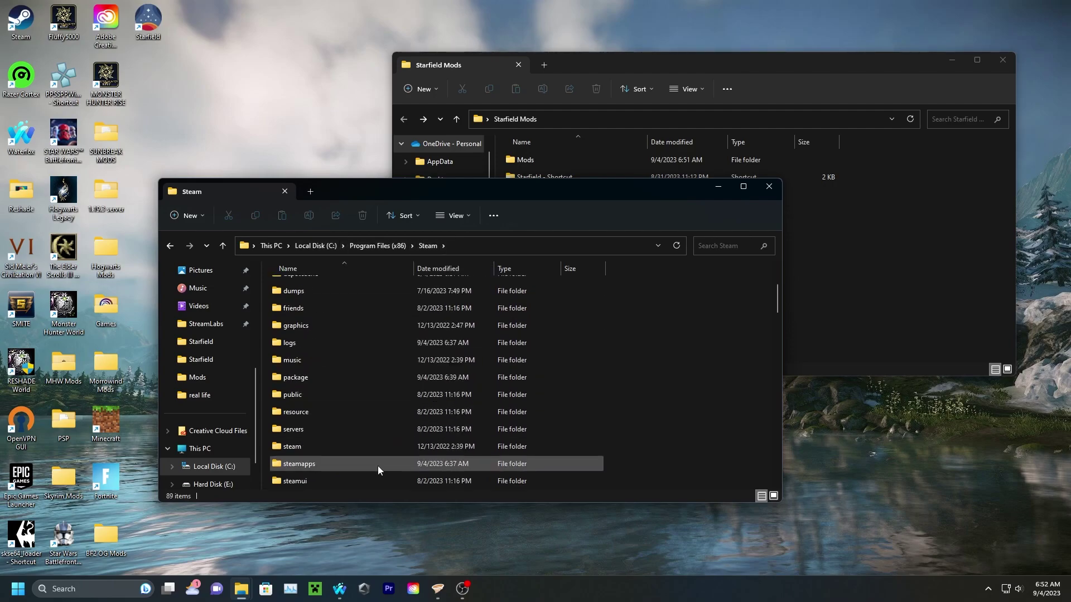
pyautogui.doubleClick(385, 463)
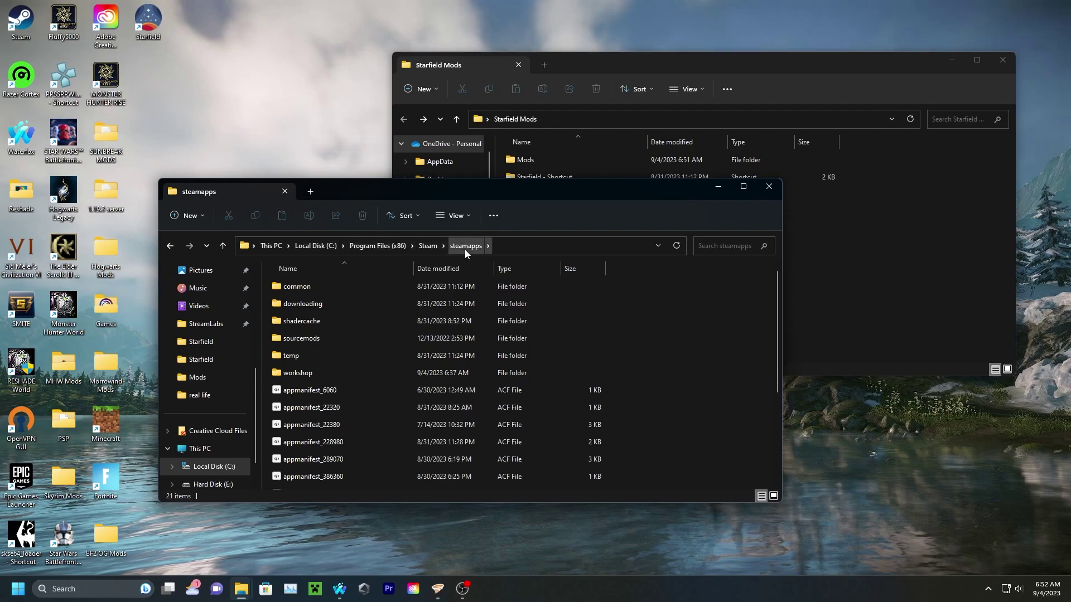
pyautogui.doubleClick(450, 287)
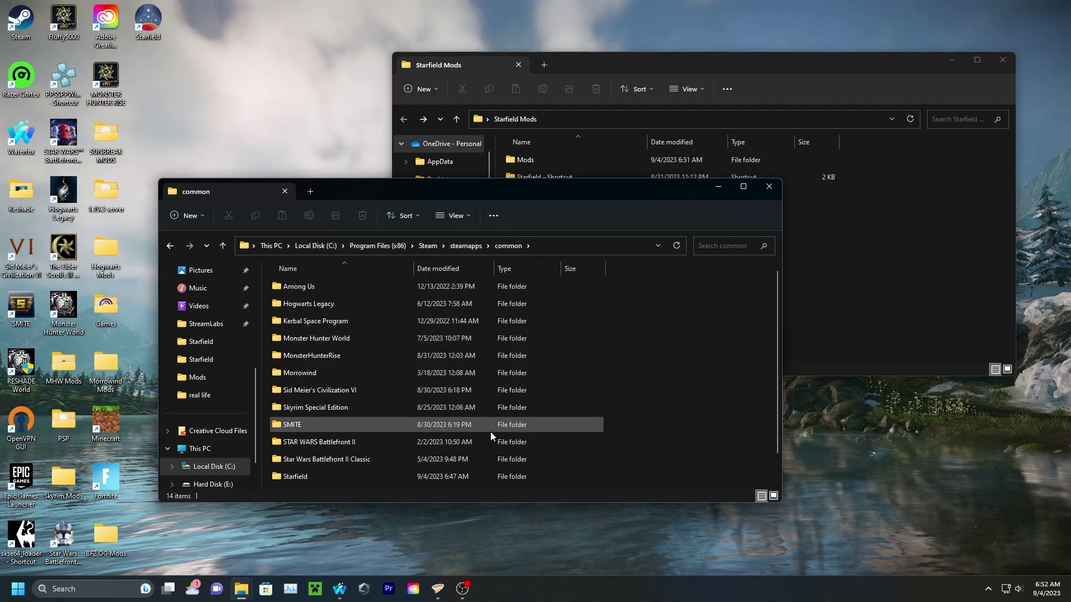
pyautogui.scroll(-1, 491, 431)
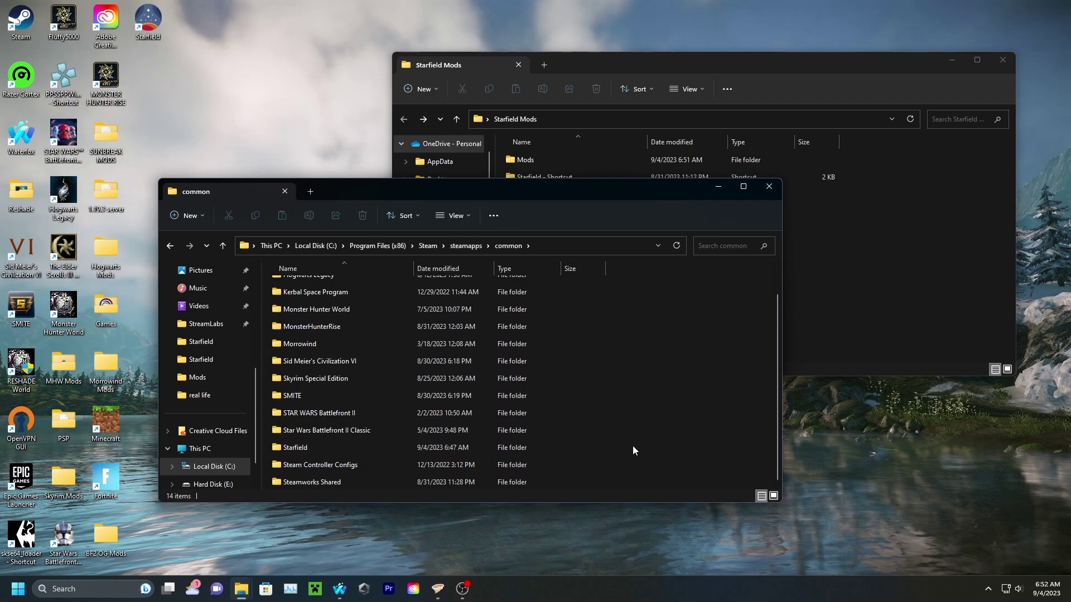
# Create a shortcut to the Starfield game folder from its full context menu
pyautogui.moveTo(628, 445); pyautogui.dragTo(595, 442)
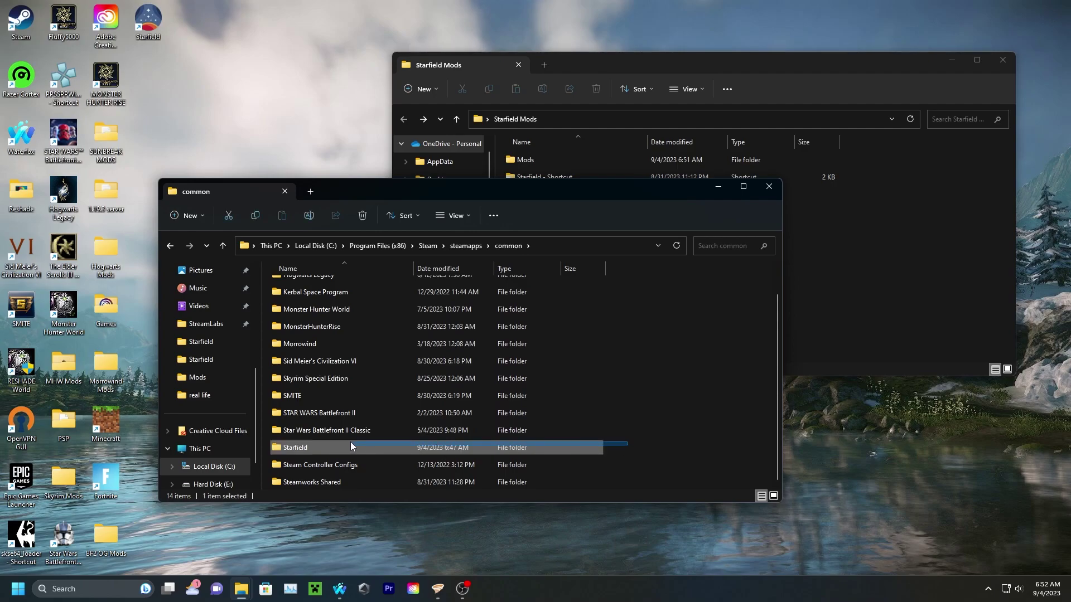
pyautogui.moveTo(347, 442); pyautogui.dragTo(338, 446)
pyautogui.rightClick(333, 450)
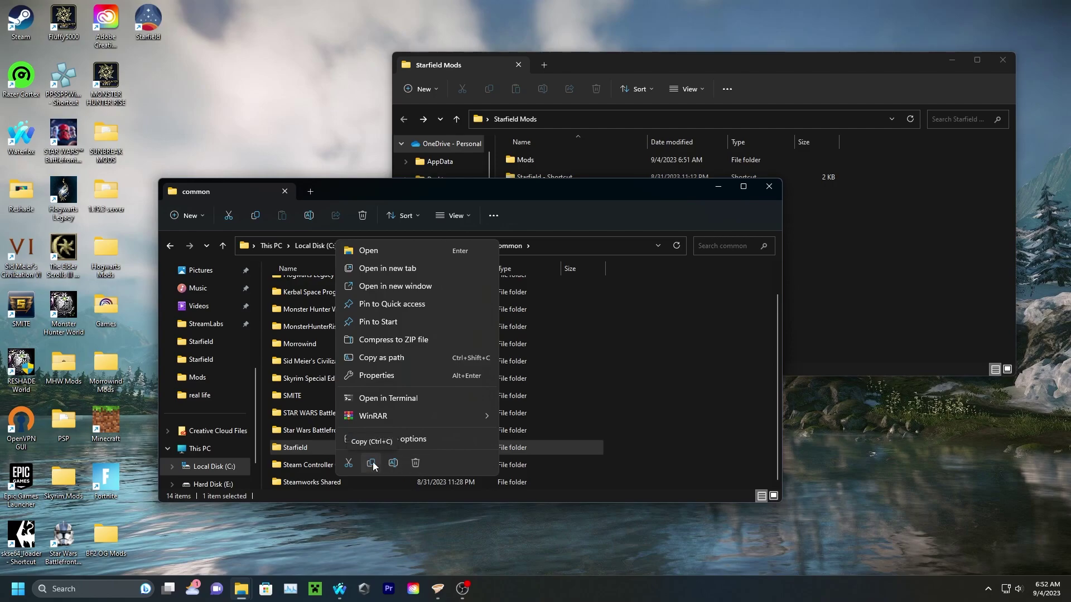
pyautogui.click(434, 440)
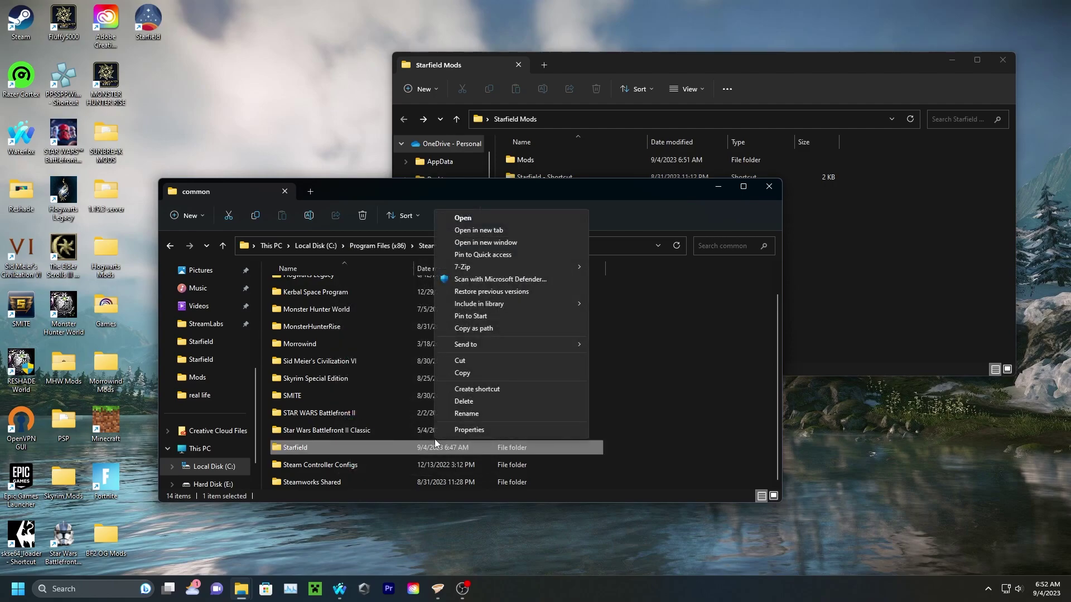
pyautogui.click(527, 388)
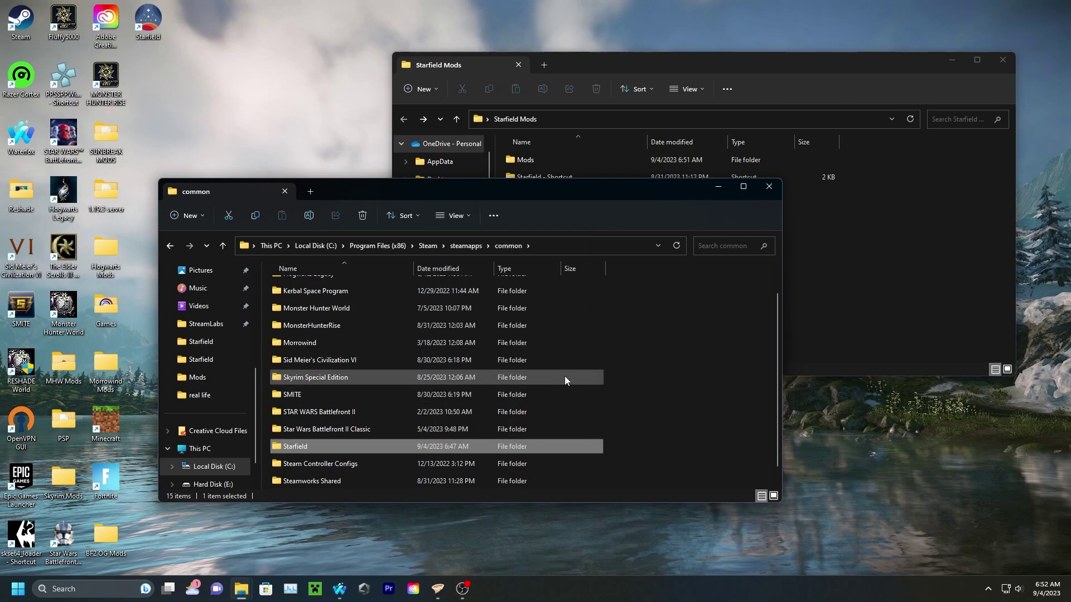
# Move the shortcut into Starfield Mods, replacing the old one, and open it on the left
pyautogui.click(444, 481)
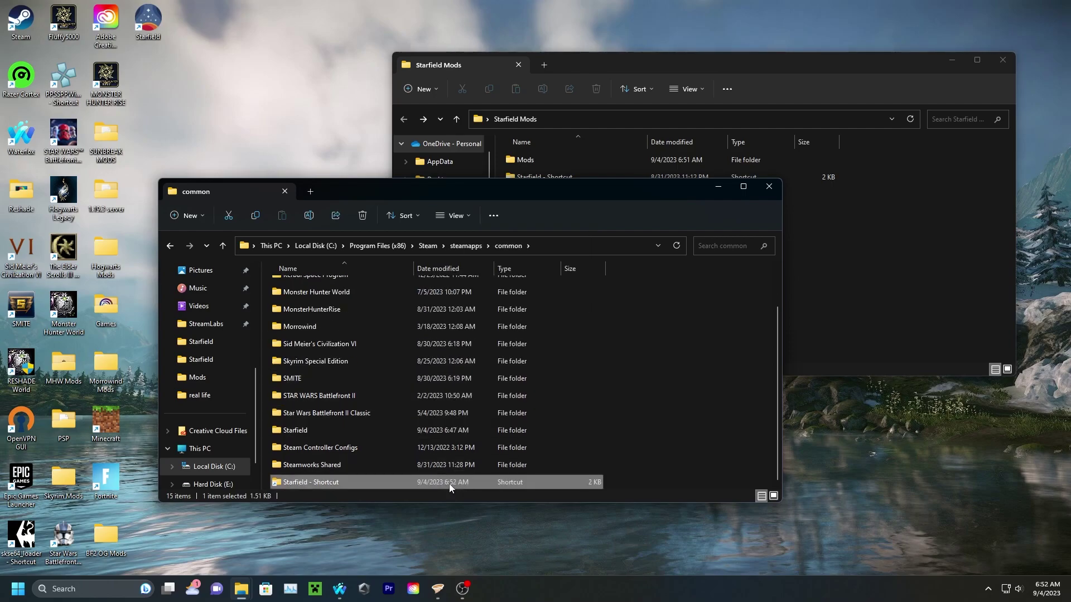
pyautogui.moveTo(450, 489); pyautogui.dragTo(834, 226)
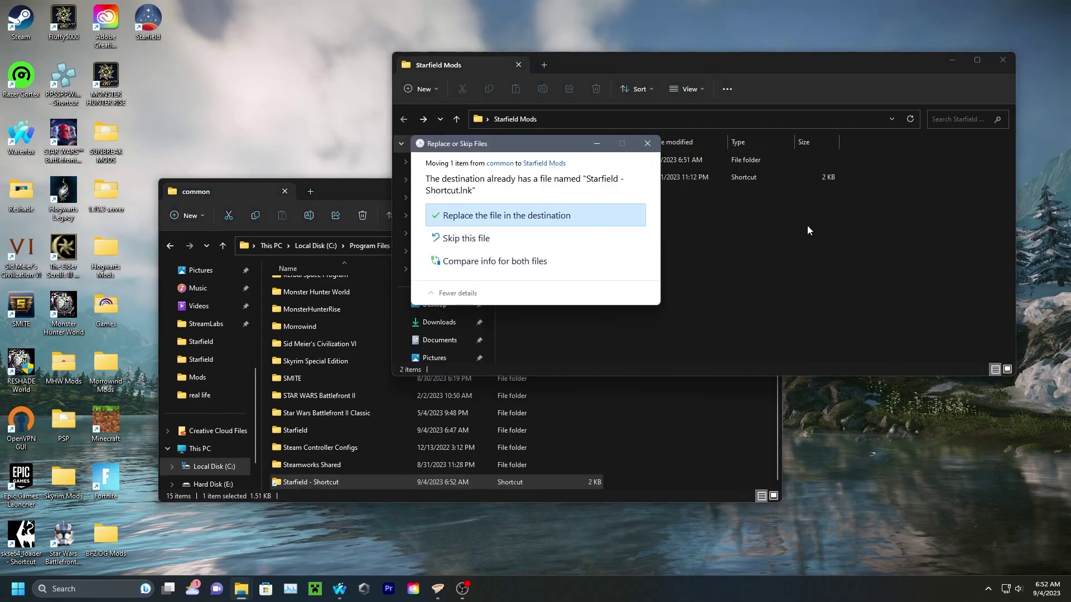
pyautogui.click(520, 220)
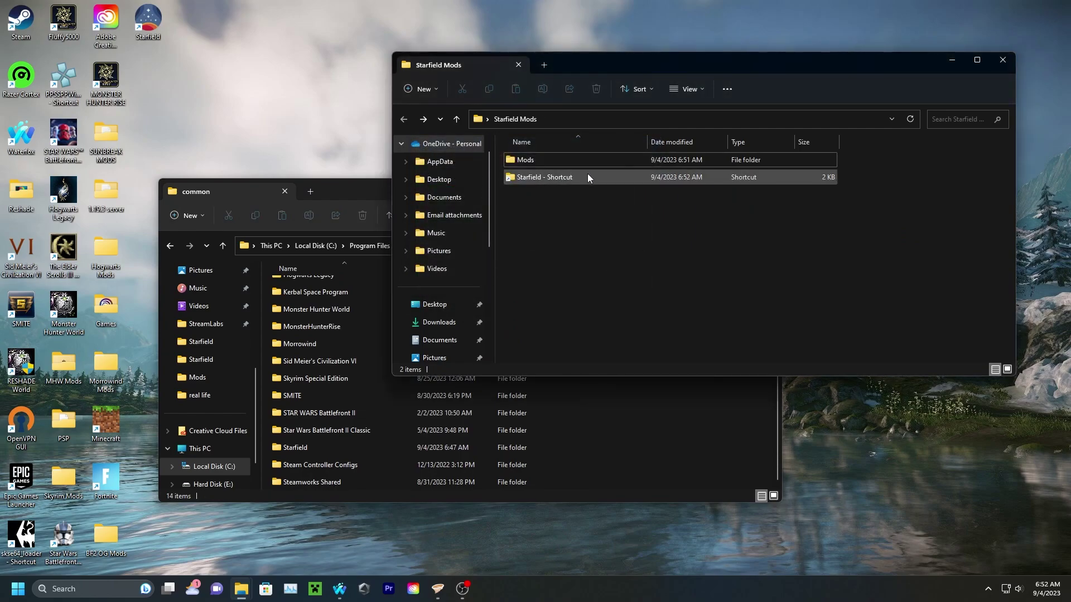
pyautogui.doubleClick(572, 177)
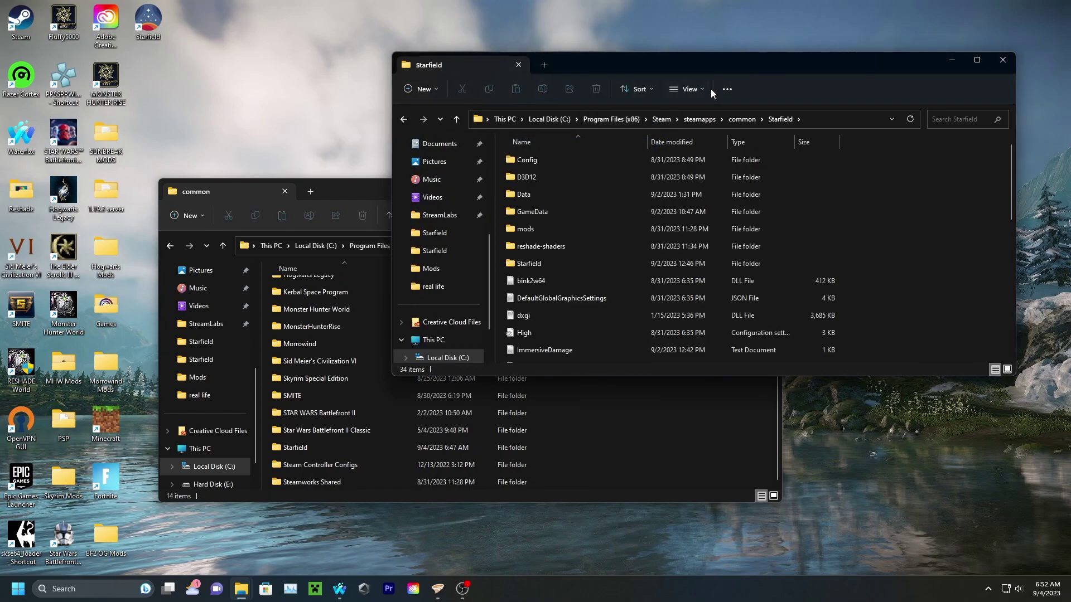
pyautogui.moveTo(708, 62); pyautogui.dragTo(1, 195)
# Snap Starfield Mods to the right half and review the Starfield Script Extender page
pyautogui.click(686, 150)
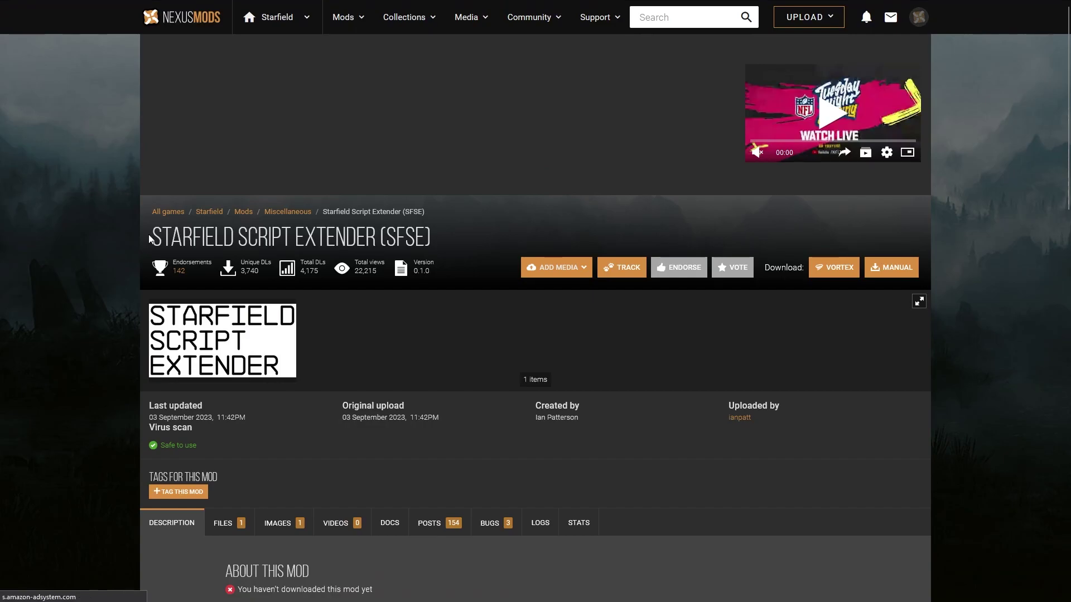
pyautogui.moveTo(151, 239); pyautogui.dragTo(412, 225)
pyautogui.scroll(-8, 473, 274)
pyautogui.scroll(-4, 477, 295)
pyautogui.scroll(12, 472, 301)
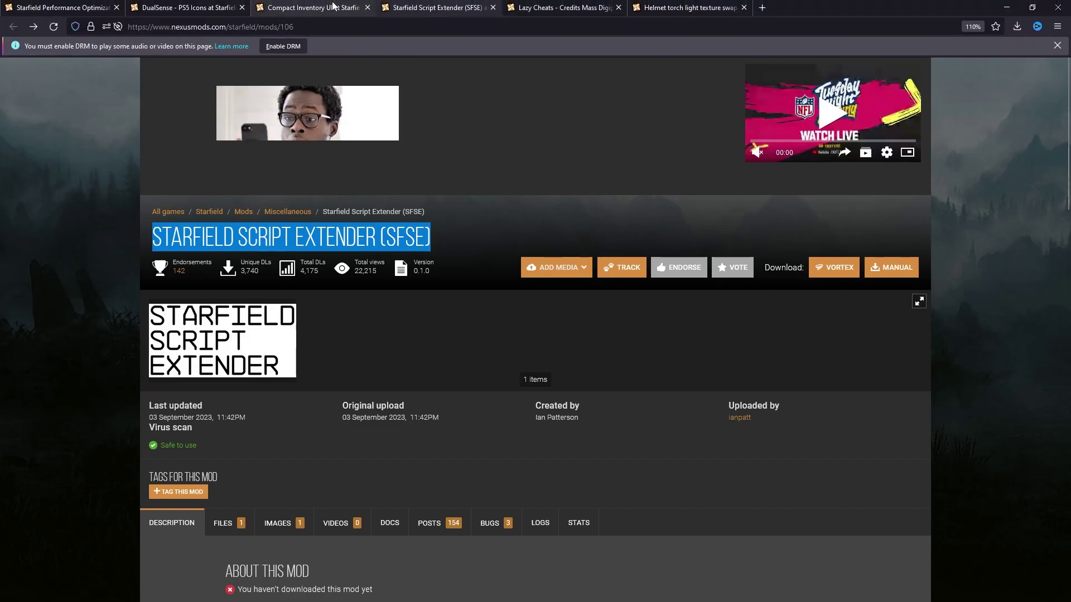
# Look over the DualSense - PS5 Icons mod page
pyautogui.click(203, 5)
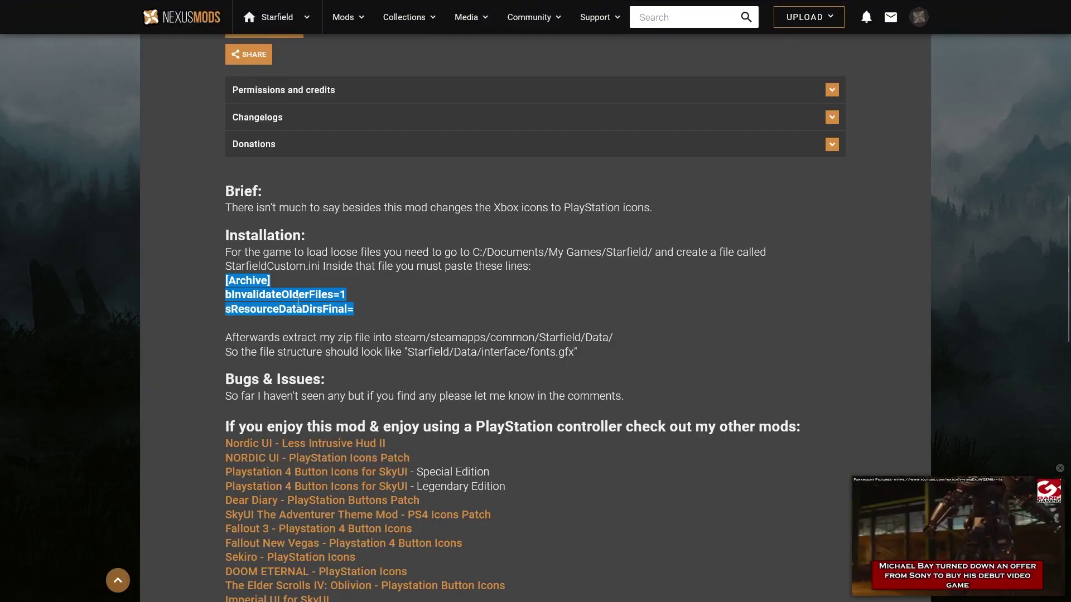
pyautogui.scroll(10, 309, 305)
pyautogui.scroll(-8, 312, 309)
pyautogui.scroll(5, 305, 334)
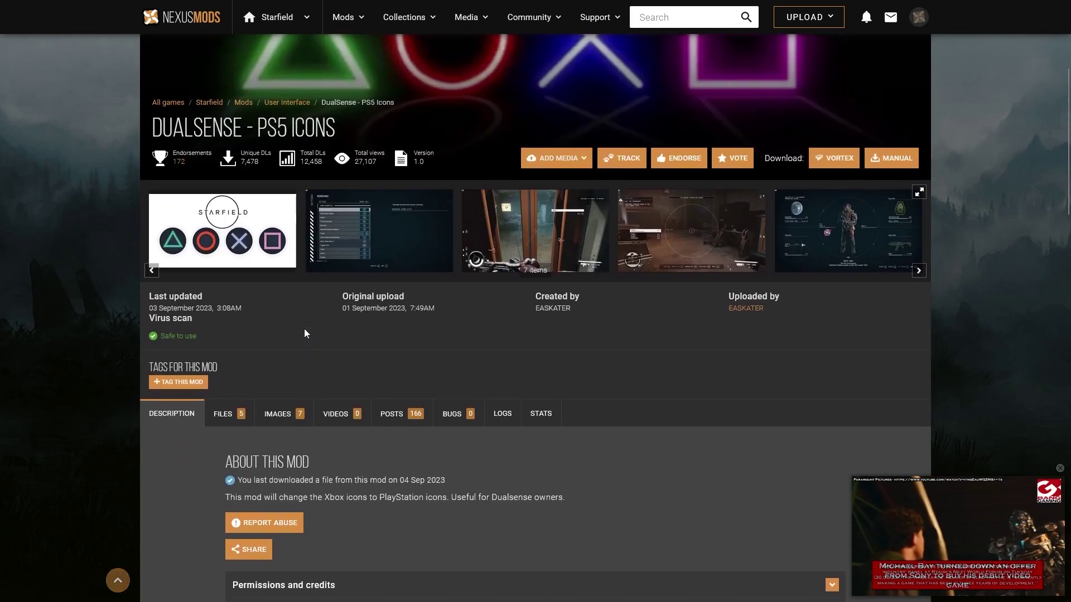
pyautogui.moveTo(331, 8)
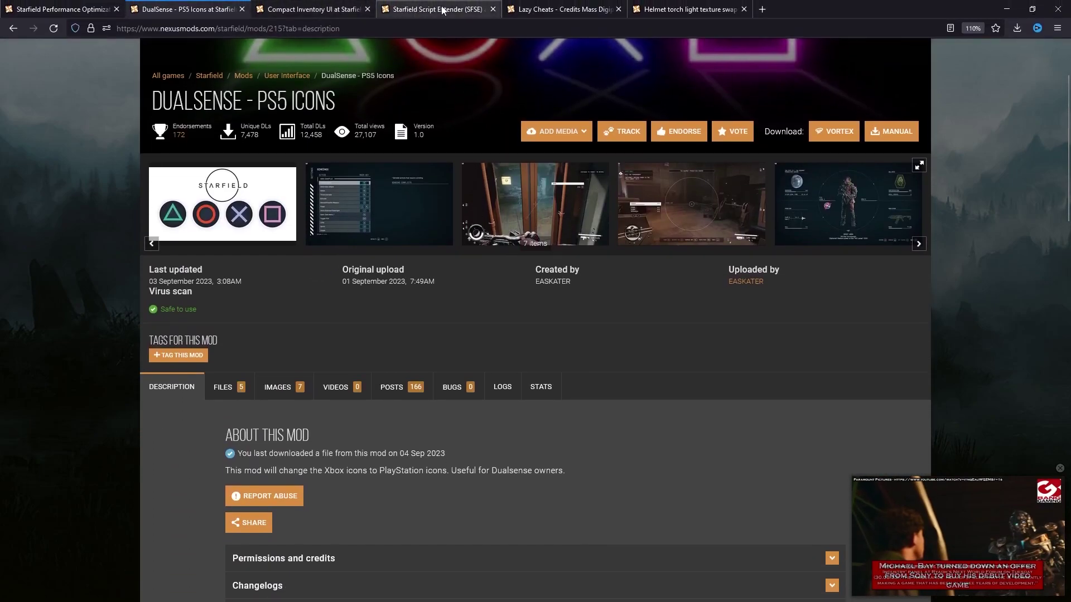
# Read through the helmet torch light mod's description and install notes
pyautogui.click(686, 9)
pyautogui.scroll(5, 464, 286)
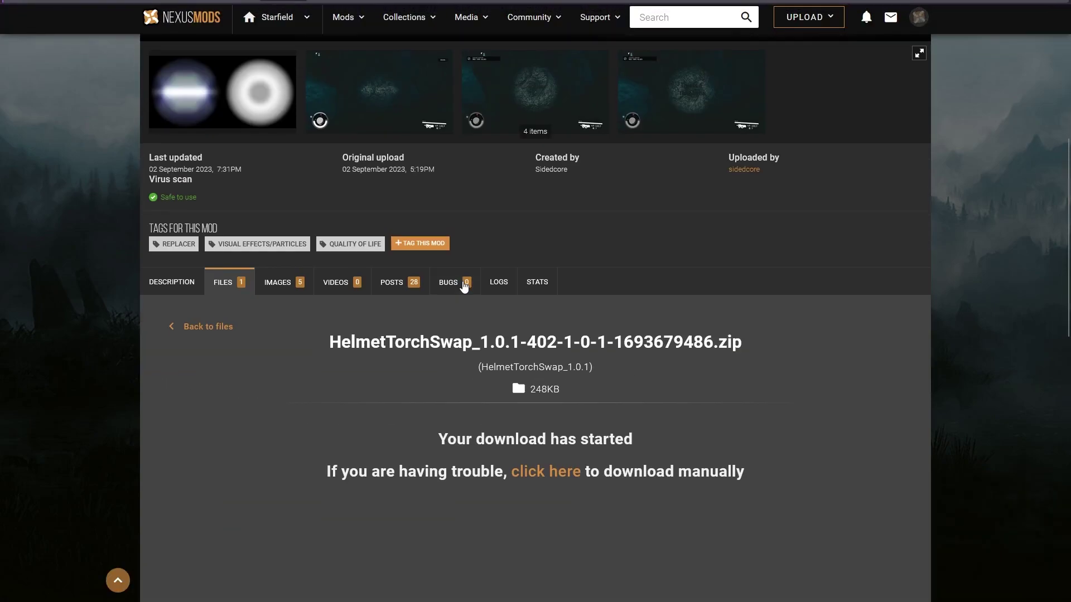
pyautogui.scroll(3, 464, 286)
pyautogui.click(170, 486)
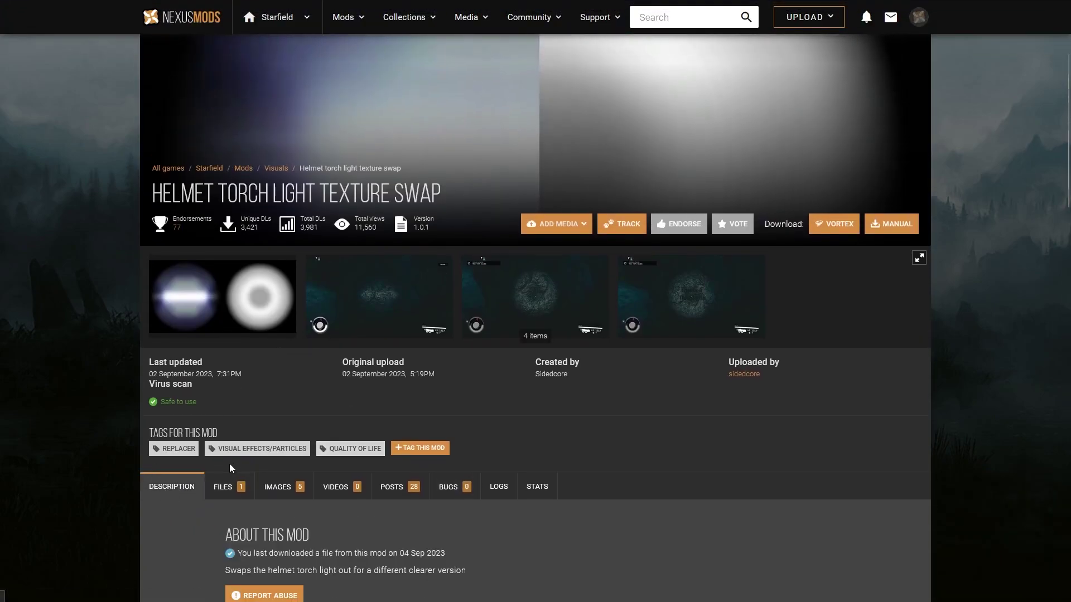
pyautogui.scroll(-7, 283, 425)
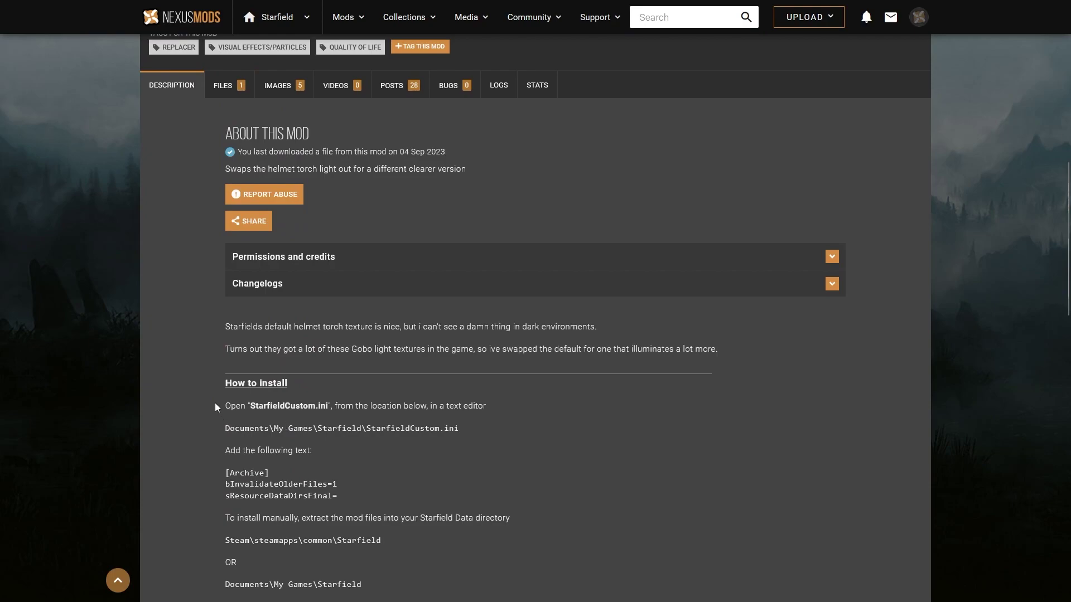
pyautogui.scroll(-2, 215, 403)
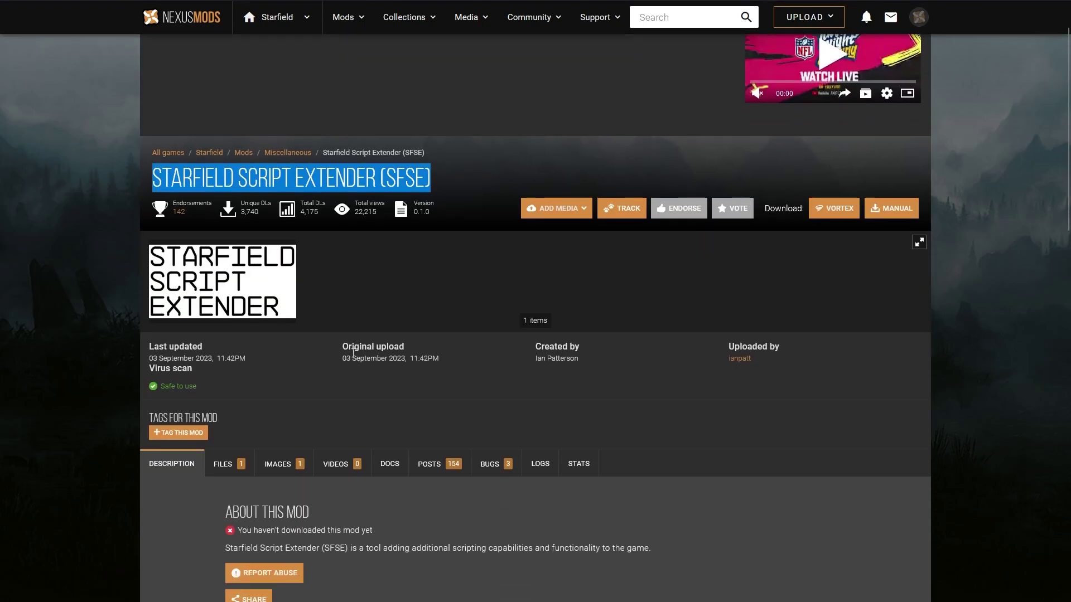
pyautogui.scroll(-6, 284, 326)
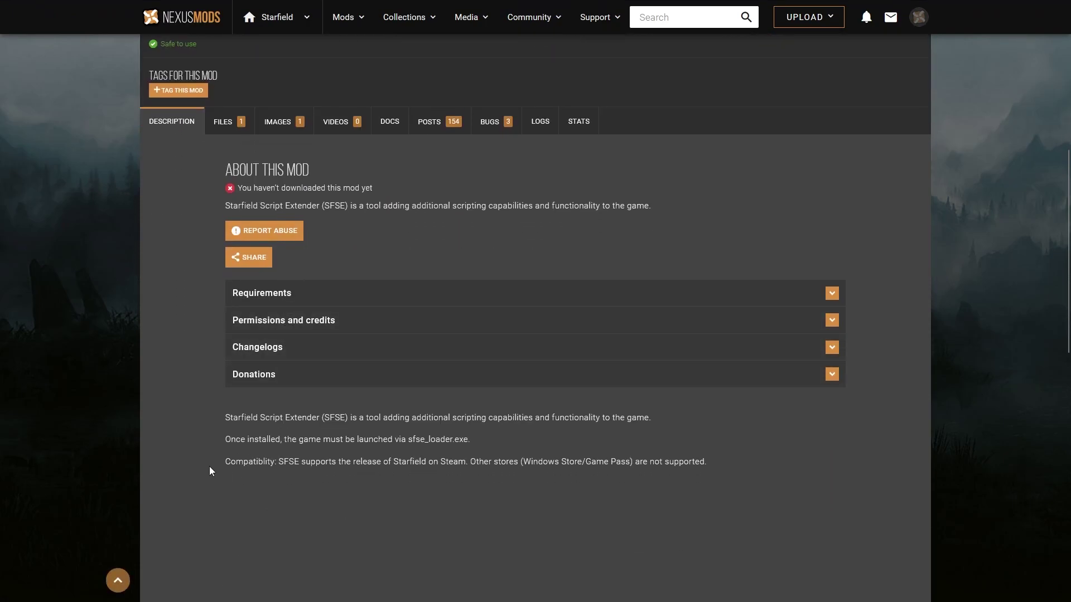
pyautogui.scroll(-5, 221, 461)
pyautogui.scroll(5, 221, 461)
pyautogui.scroll(7, 259, 401)
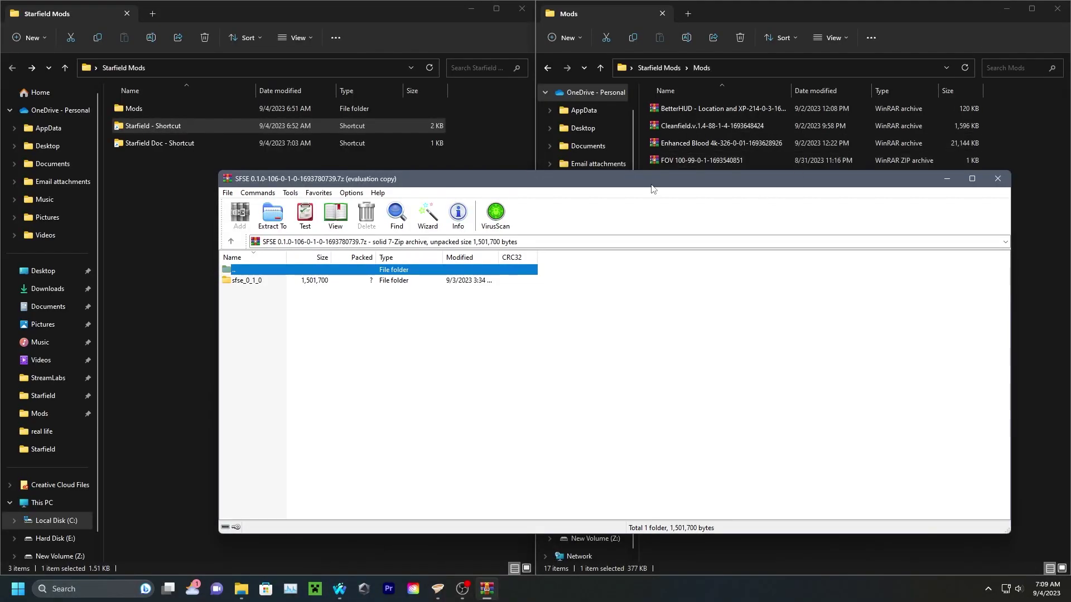
# Open sfse_0_1_0 in the archive and read installation step 1 in sfse_readme.txt
pyautogui.moveTo(649, 187); pyautogui.dragTo(974, 198)
pyautogui.doubleClick(713, 292)
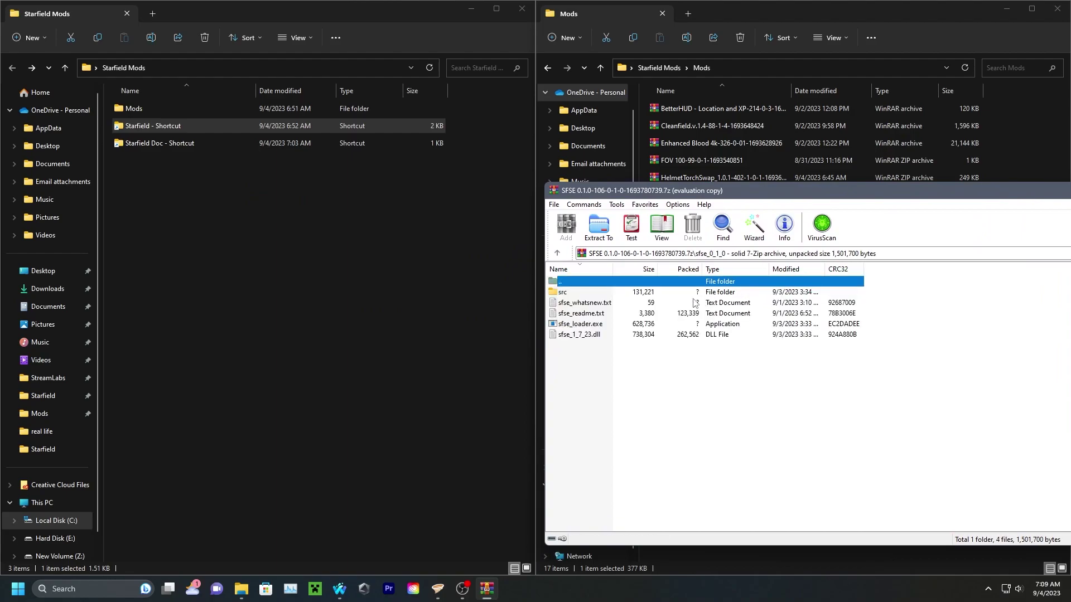
pyautogui.doubleClick(613, 315)
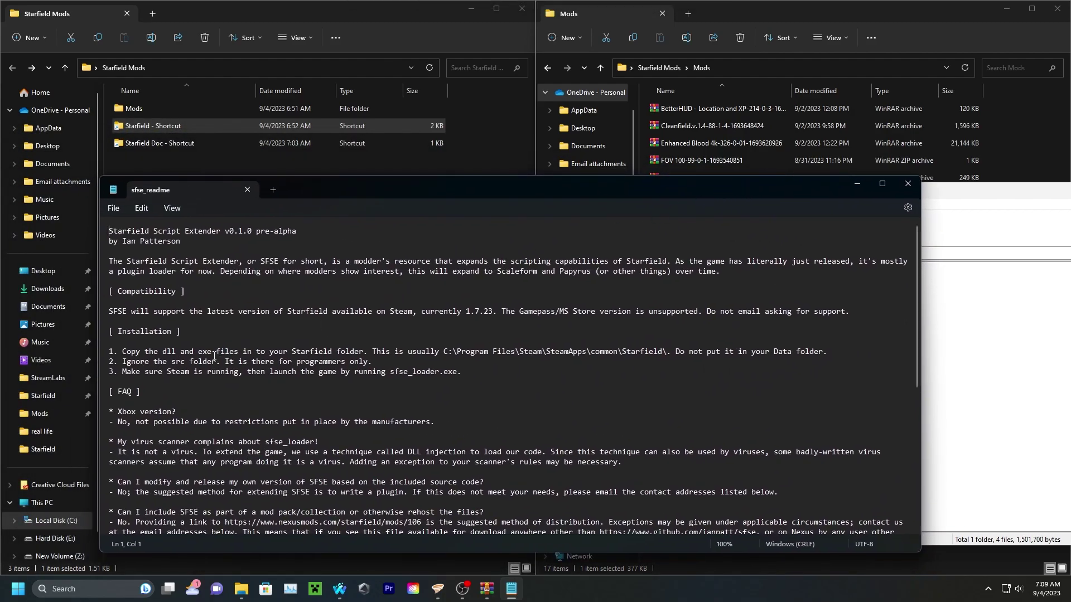
pyautogui.moveTo(137, 355); pyautogui.dragTo(829, 353)
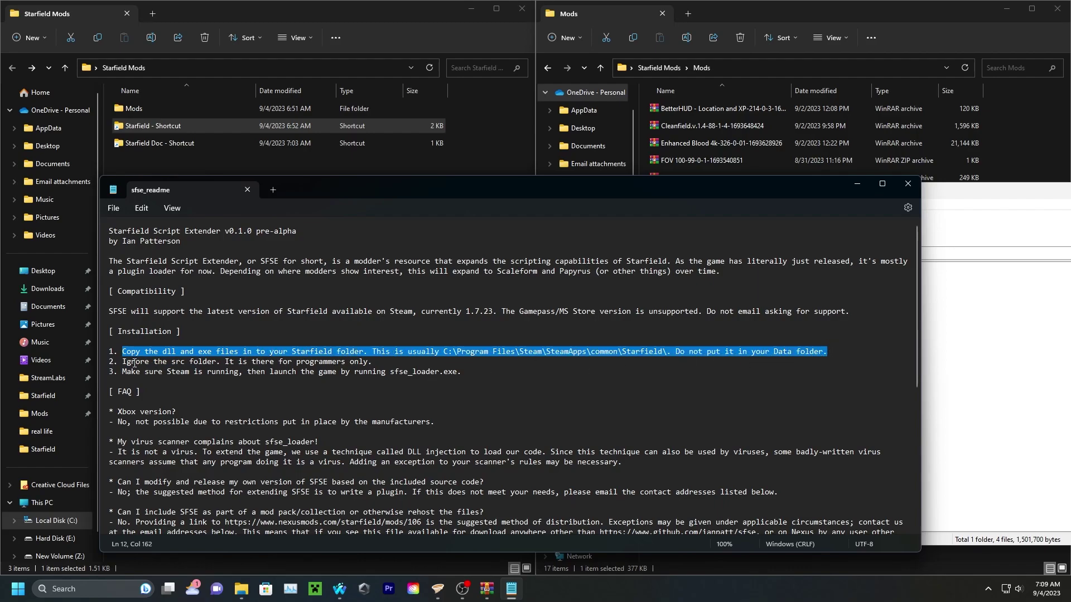
pyautogui.hotkey('alt', 'F4')
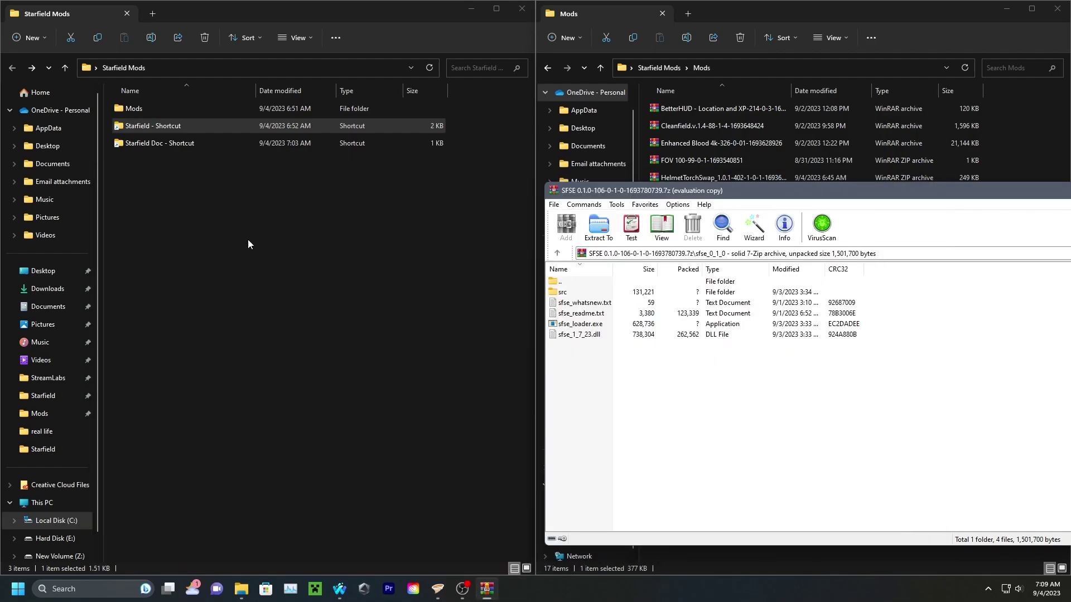
# Copy sfse_1_7_23.dll and sfse_loader.exe into the Starfield folder and launch via sfse_loader
pyautogui.doubleClick(187, 123)
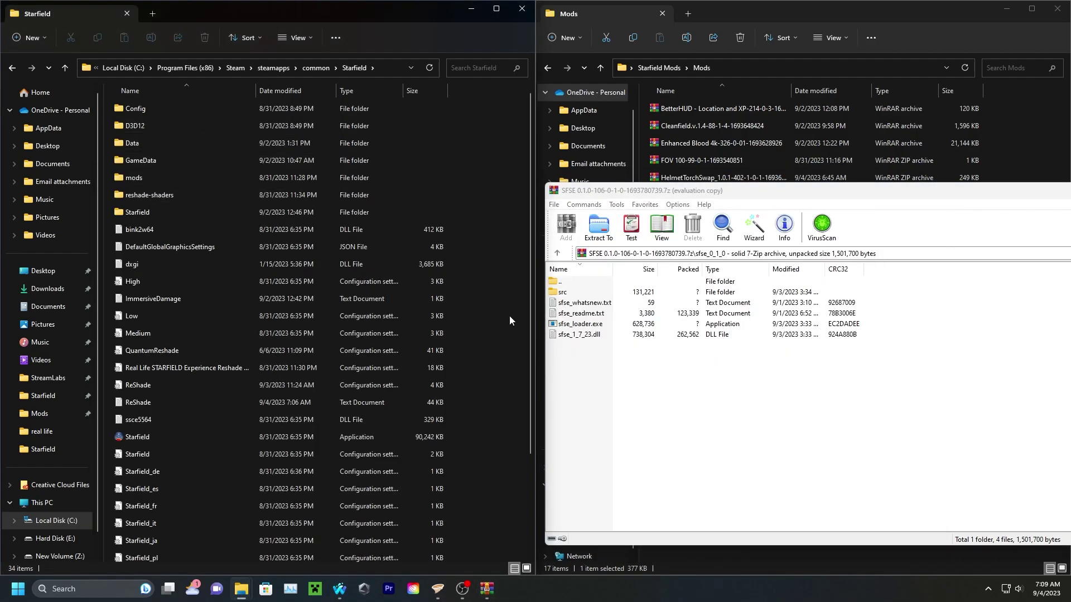
pyautogui.moveTo(626, 358); pyautogui.dragTo(600, 330)
pyautogui.moveTo(505, 324); pyautogui.dragTo(501, 322)
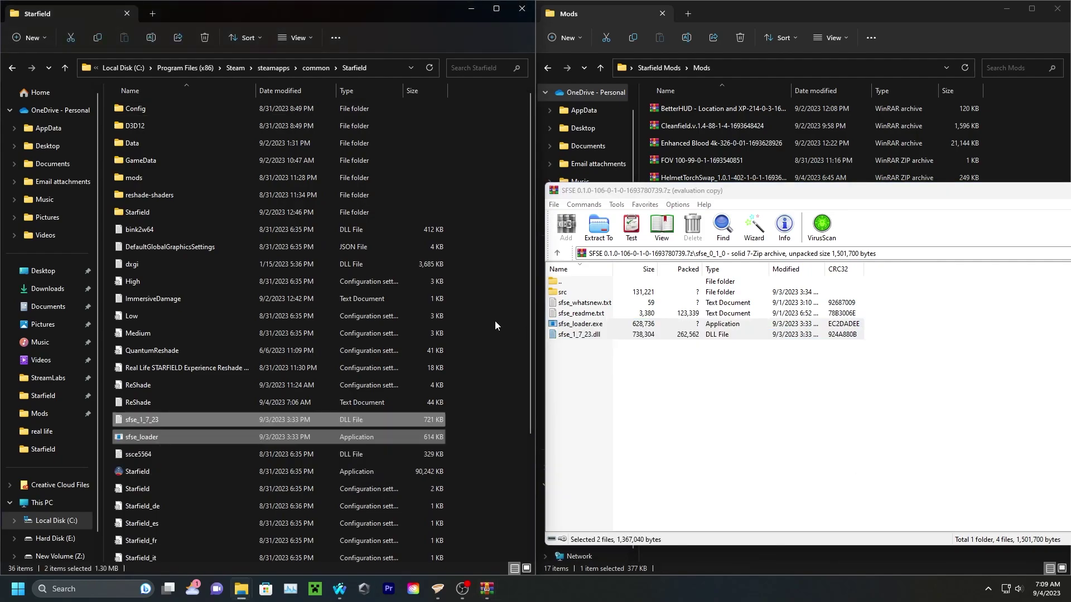
pyautogui.click(215, 440)
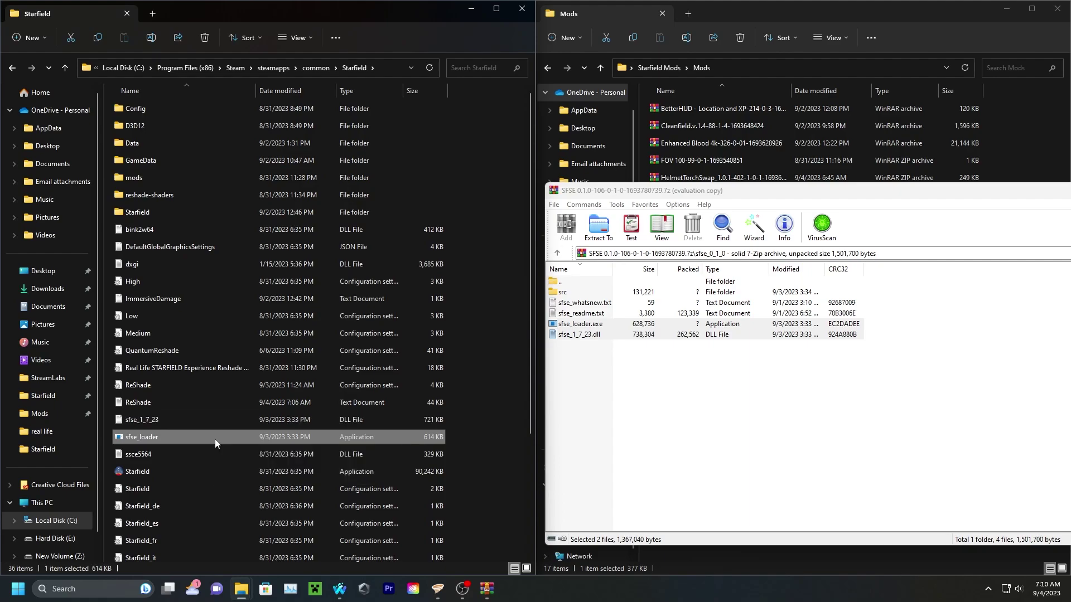
pyautogui.doubleClick(216, 439)
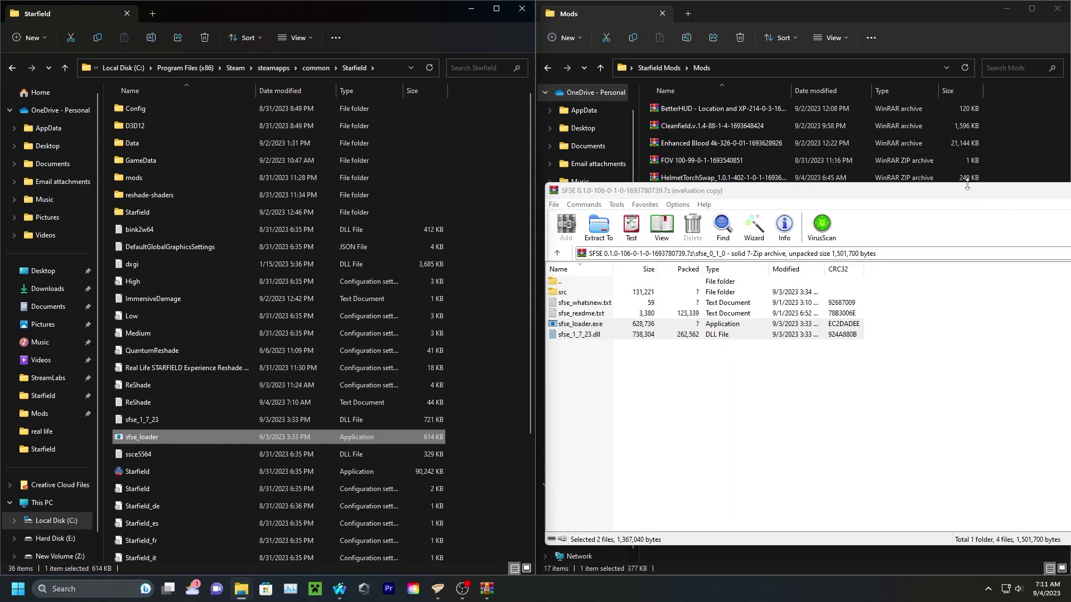
# Close the SFSE archive window and create a shortcut to sfse_loader
pyautogui.click(967, 184)
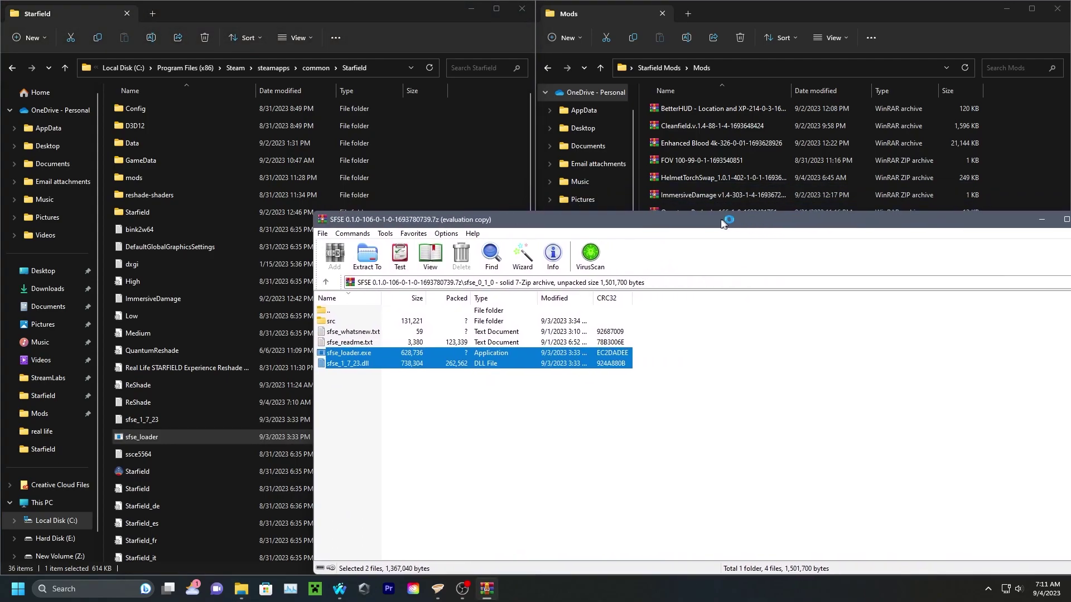
pyautogui.click(1016, 217)
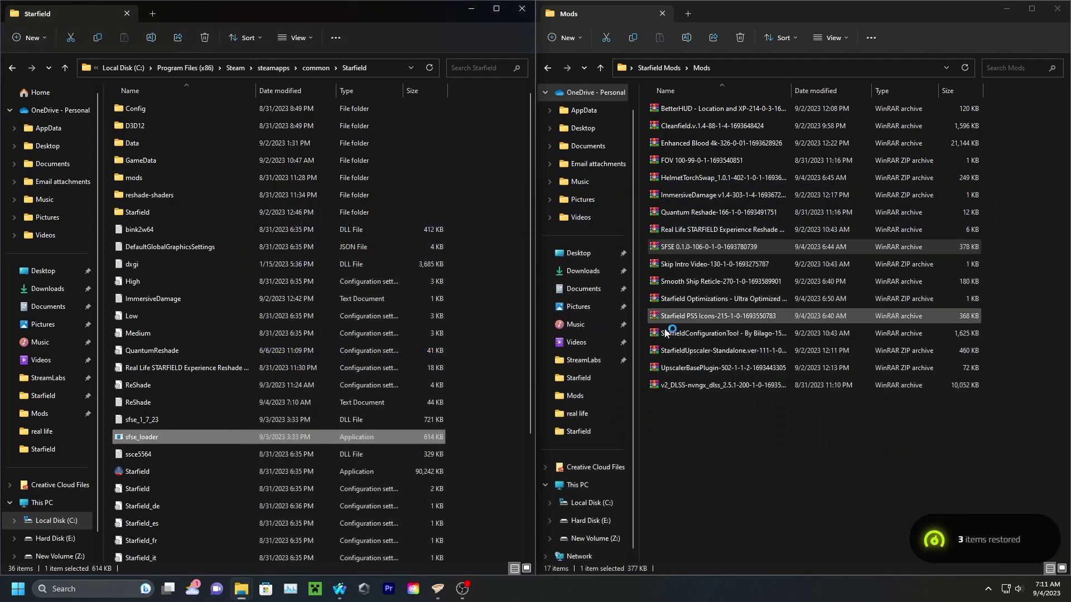
pyautogui.rightClick(204, 438)
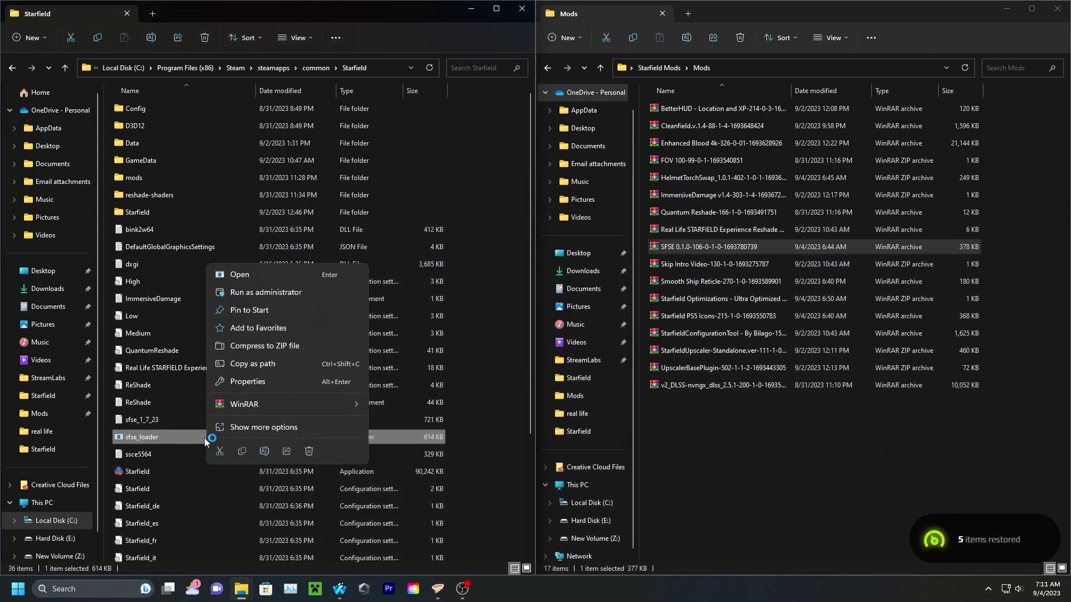
pyautogui.click(259, 429)
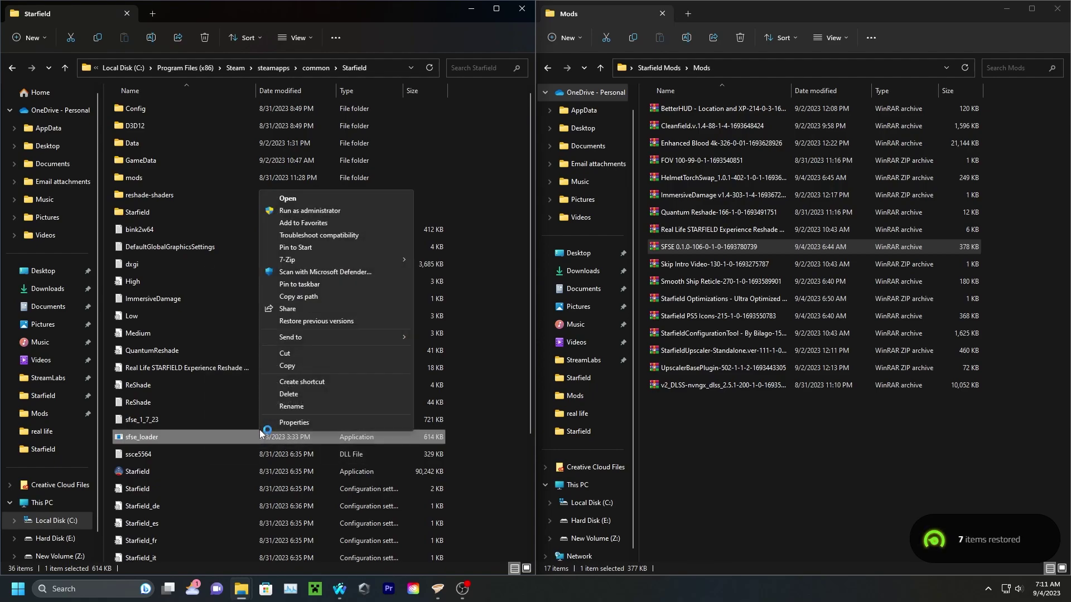
pyautogui.click(330, 384)
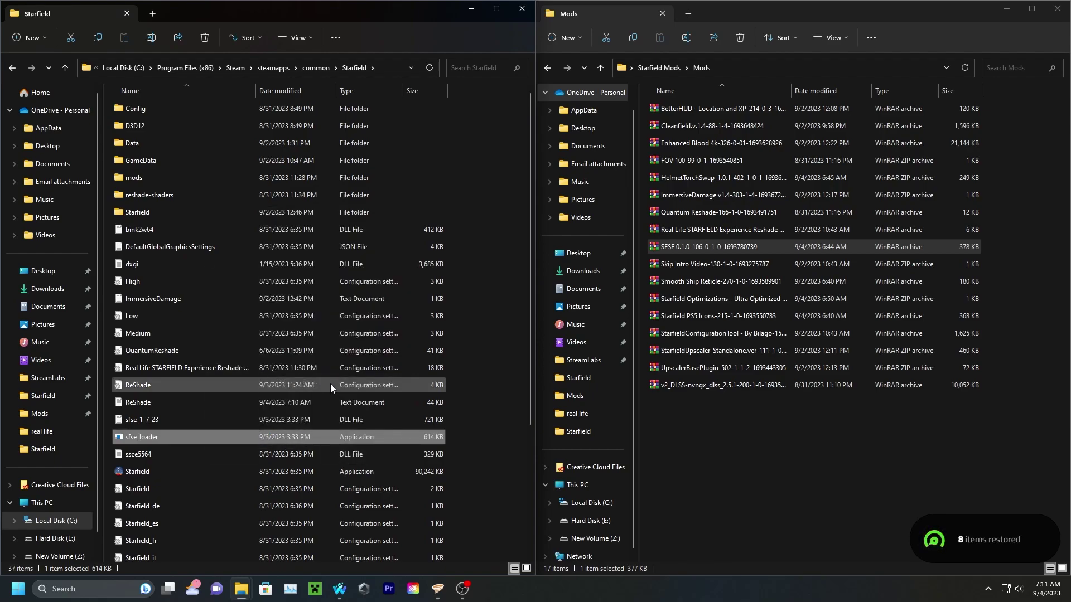
# Move the sfse_loader shortcut onto the desktop and name it SFSE
pyautogui.click(496, 8)
pyautogui.click(1031, 7)
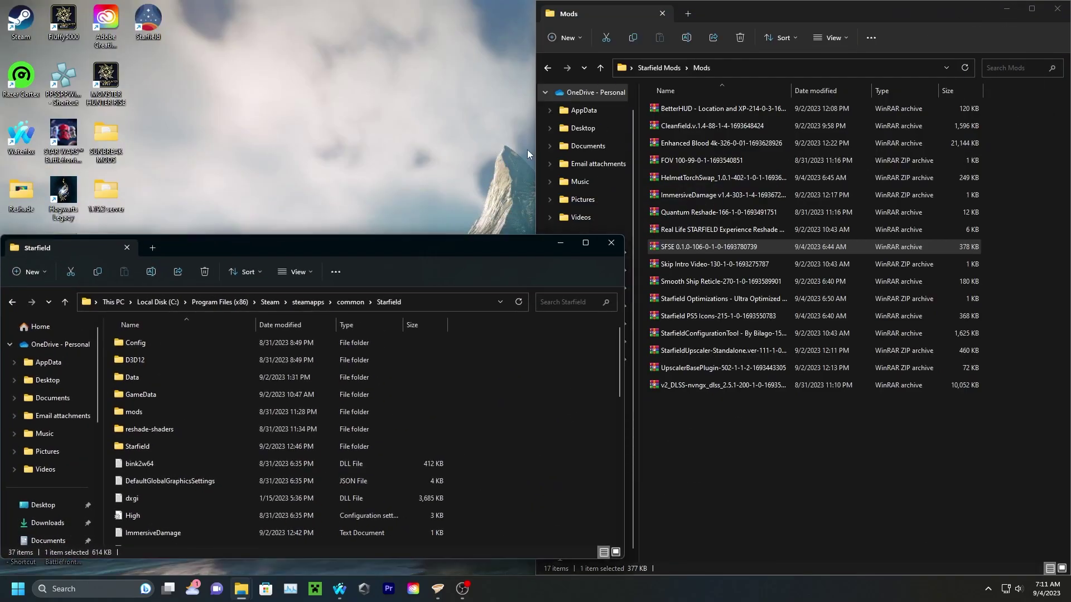
pyautogui.scroll(-3, 195, 484)
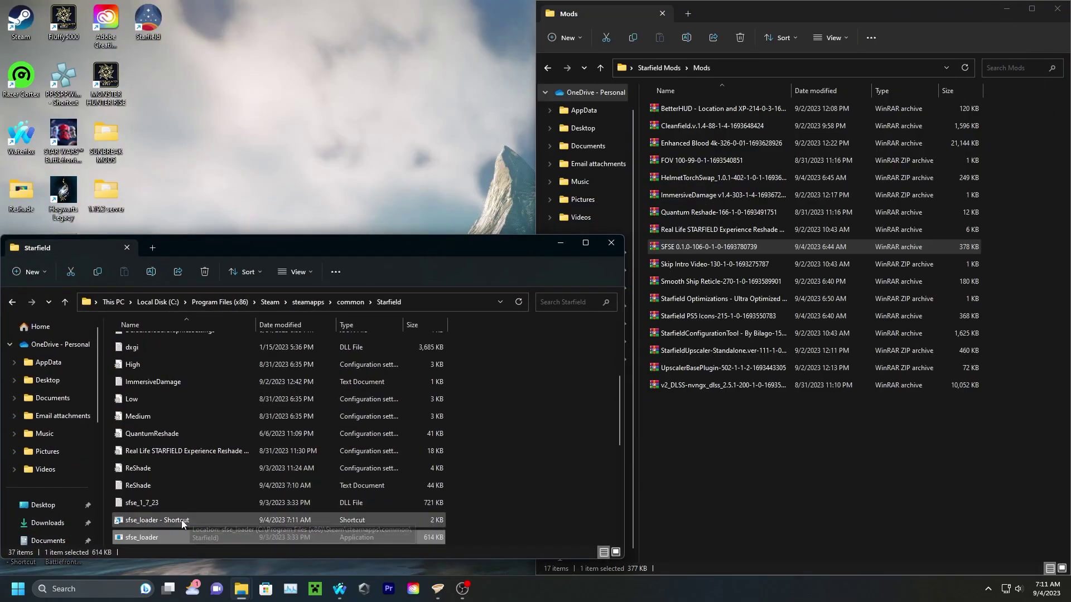
pyautogui.moveTo(190, 520); pyautogui.dragTo(242, 62)
pyautogui.write('ST')
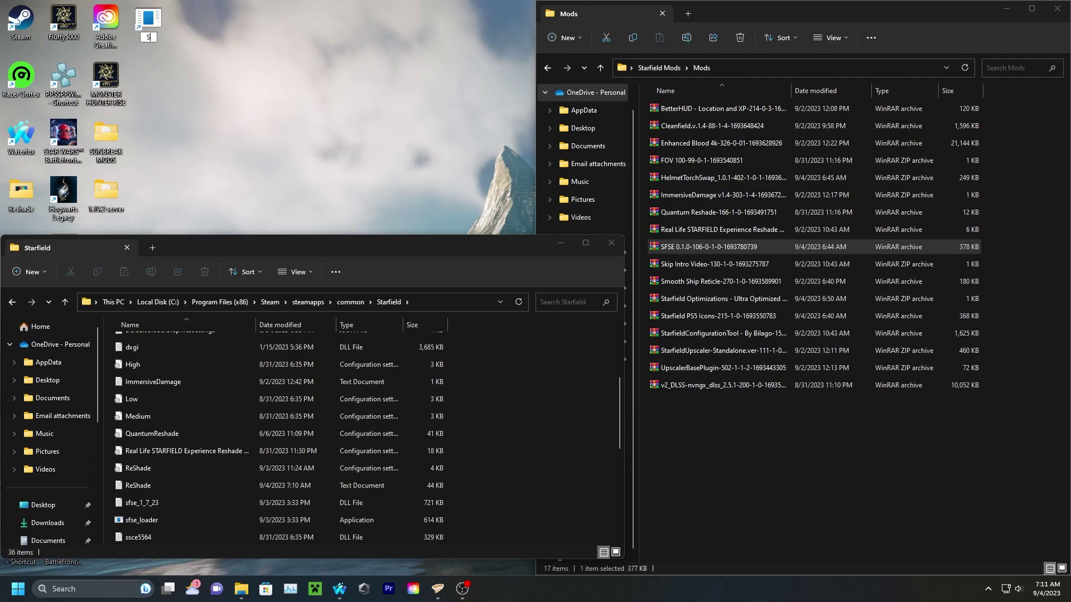
pyautogui.click(203, 61)
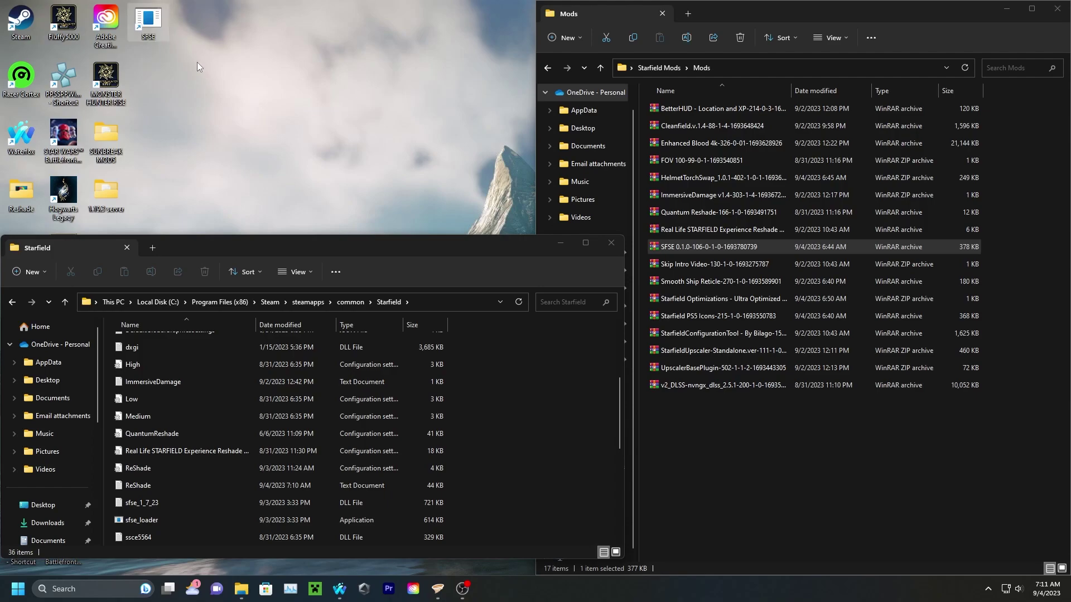
# Open the SFSE shortcut's Properties to change its icon, dismissing the no-icons warning
pyautogui.rightClick(146, 28)
pyautogui.click(236, 230)
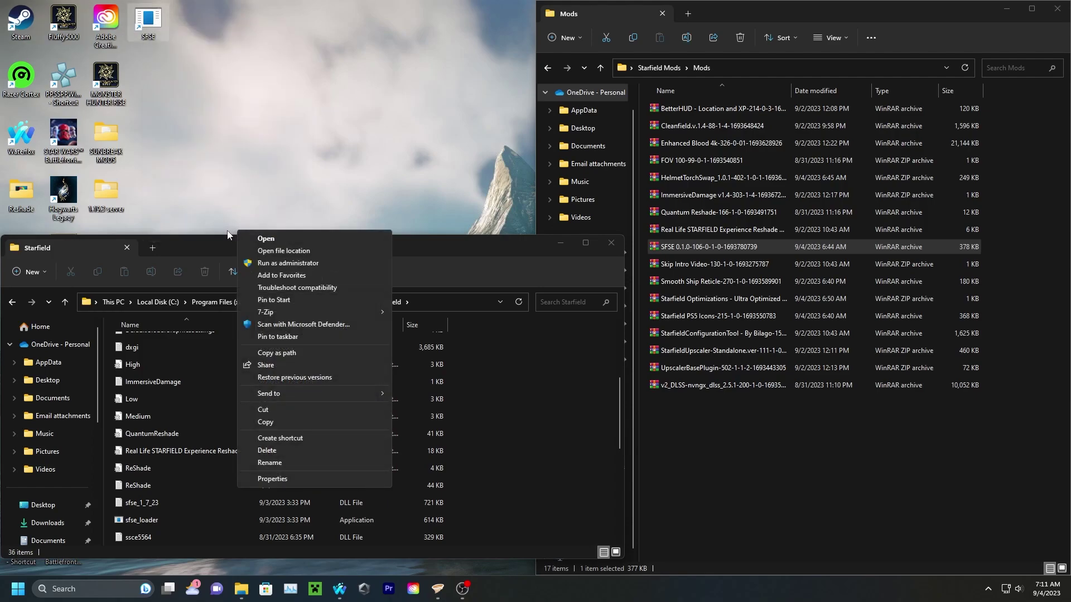
pyautogui.click(318, 478)
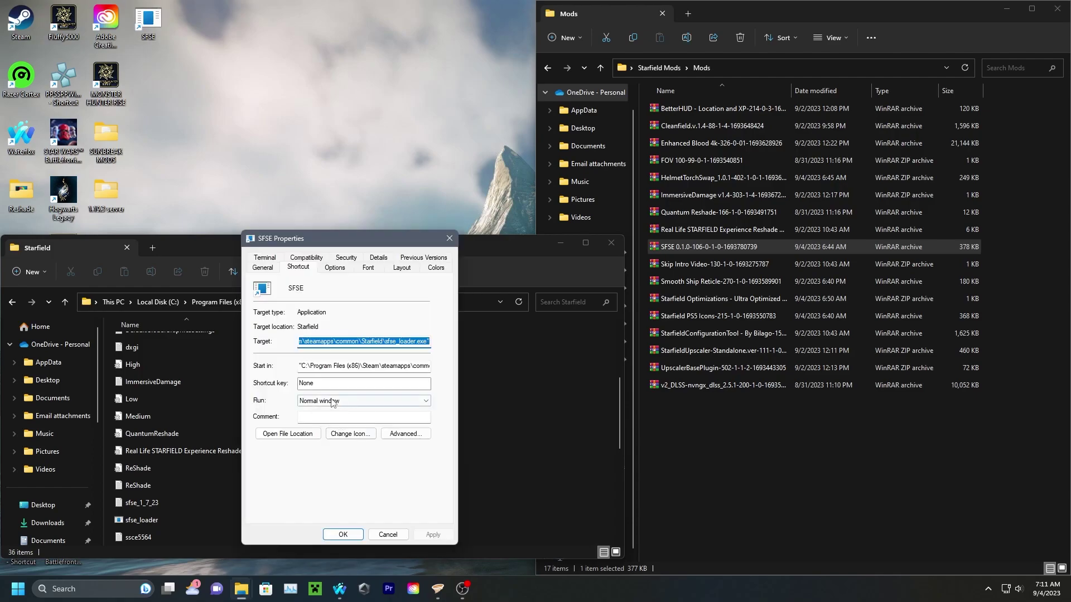
pyautogui.click(350, 433)
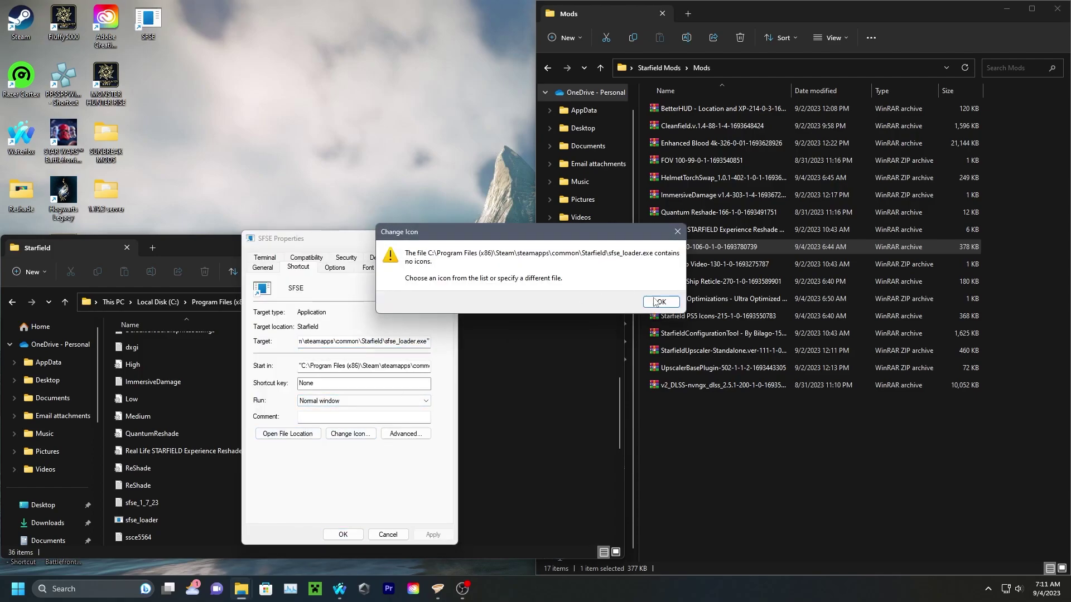
pyautogui.click(660, 302)
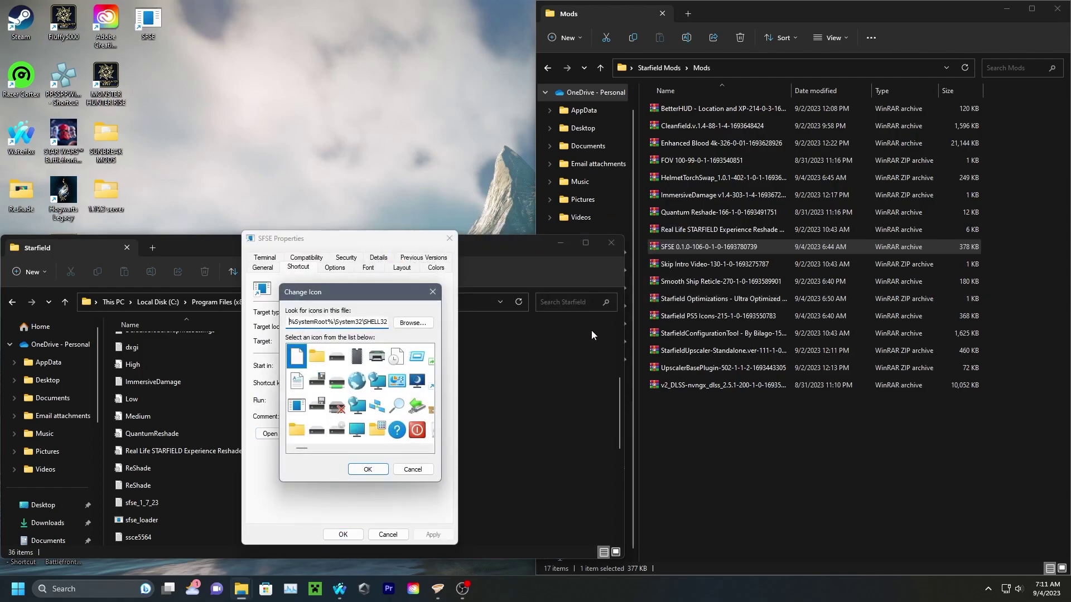
pyautogui.click(406, 326)
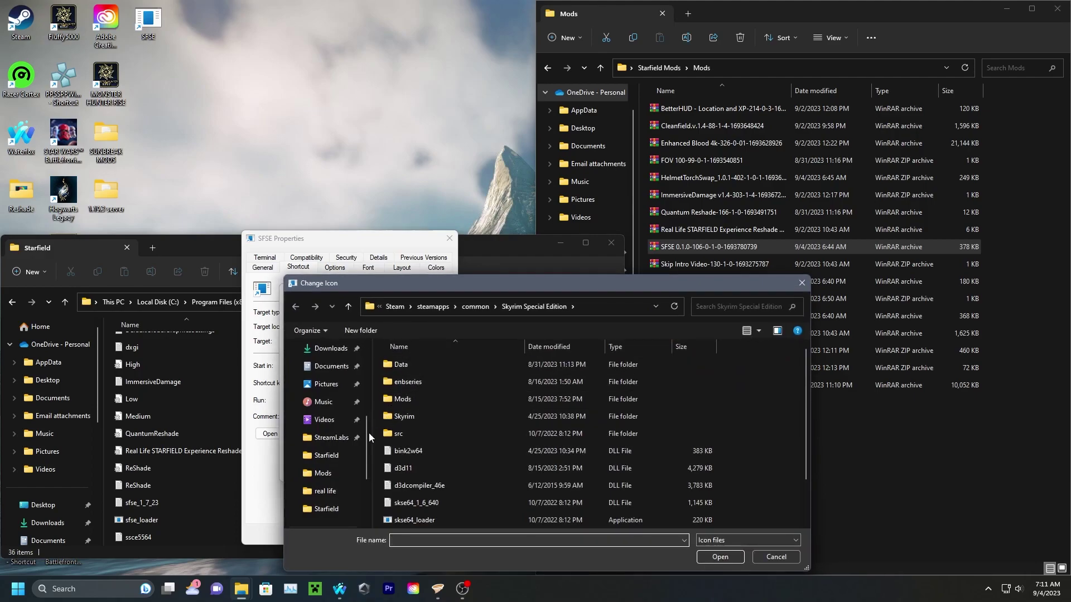
# Choose Starfield.exe from the game folder as the icon source and apply it
pyautogui.click(326, 456)
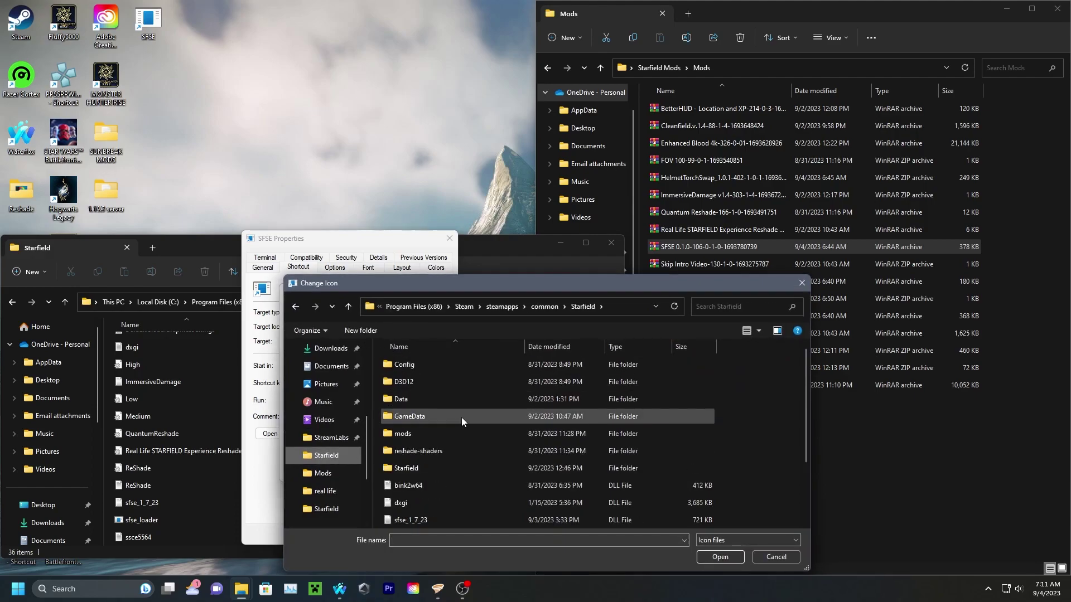
pyautogui.scroll(-2, 461, 417)
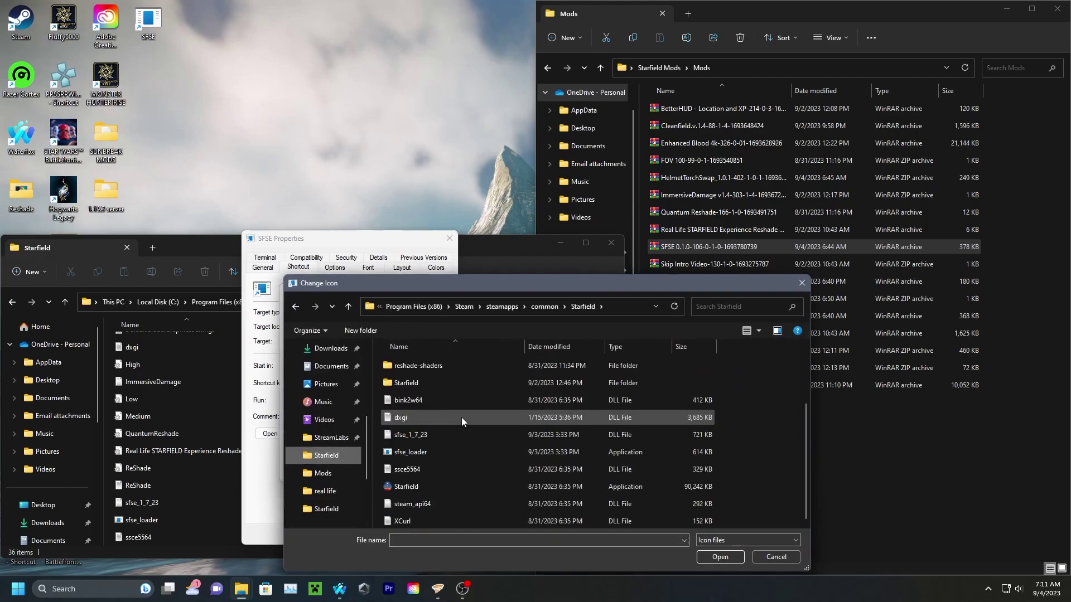
pyautogui.click(427, 485)
pyautogui.click(716, 557)
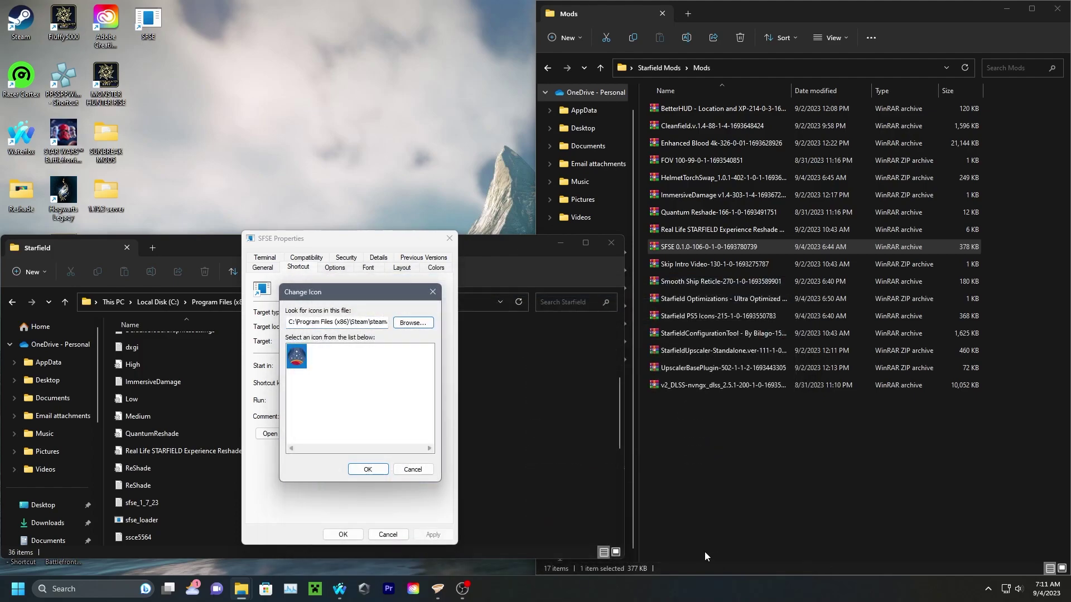
pyautogui.click(367, 471)
pyautogui.click(433, 535)
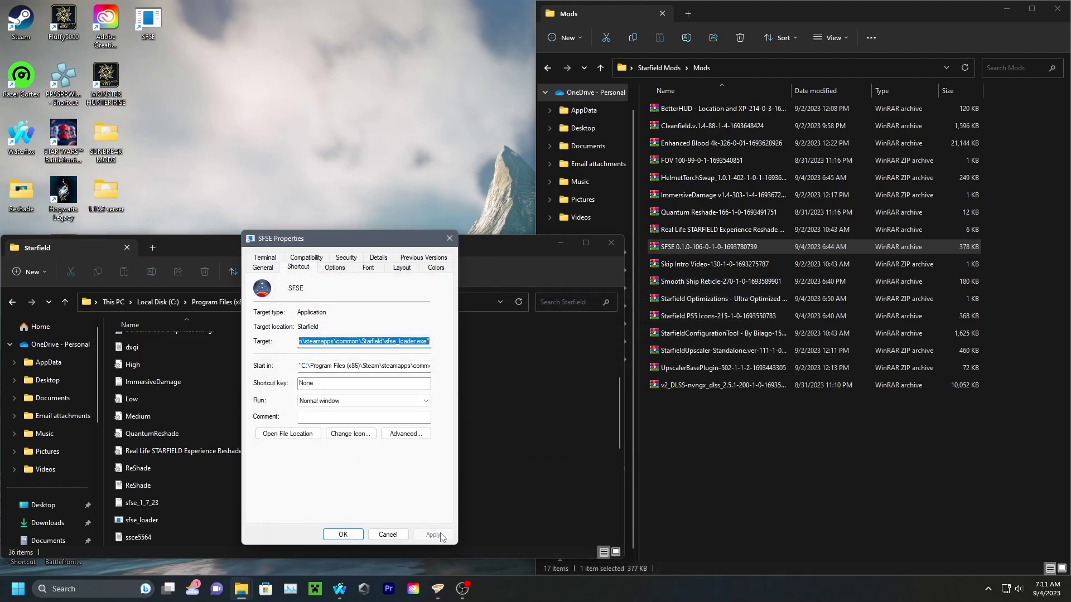
pyautogui.click(343, 534)
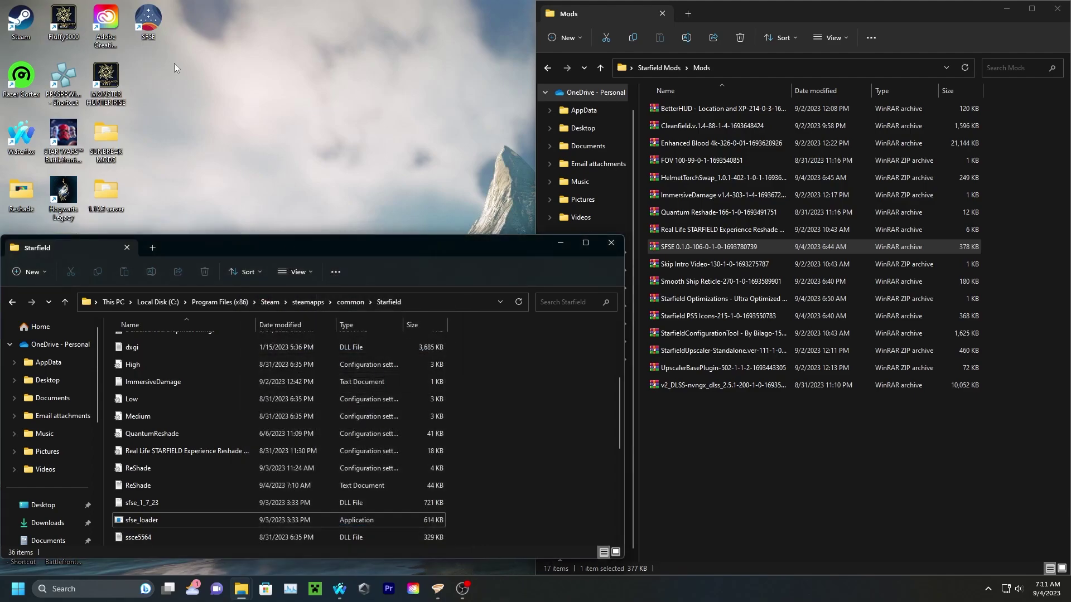
pyautogui.moveTo(153, 301)
pyautogui.mouseDown()
pyautogui.moveTo(343, 306)
pyautogui.moveTo(152, 303)
pyautogui.mouseUp()
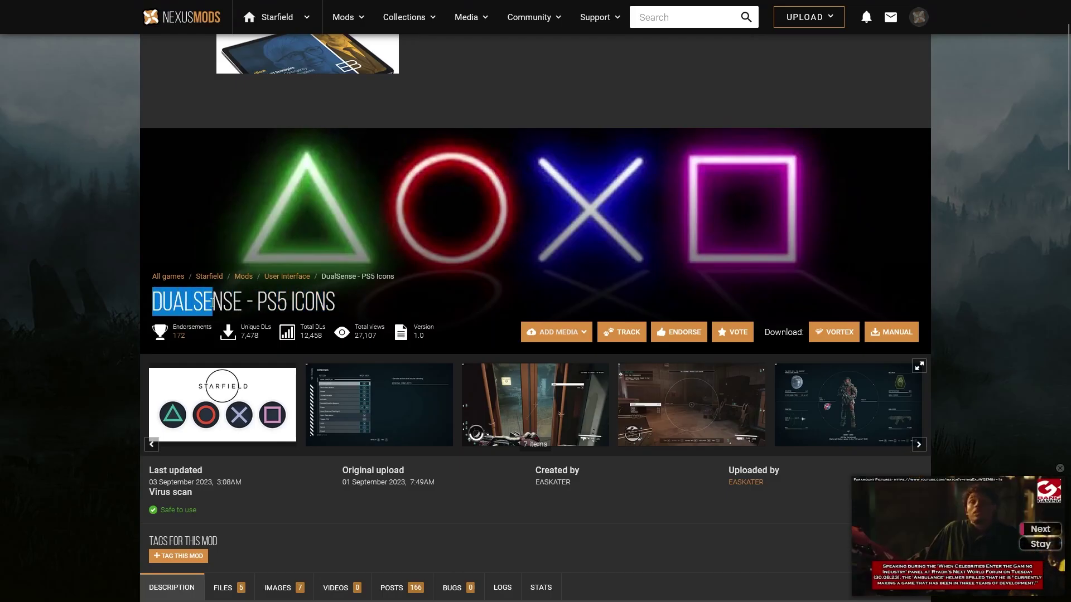
# Scroll to the Installation section and highlight the StarfieldCustom.ini and Starfield/Data extraction notes
pyautogui.scroll(-5, 356, 279)
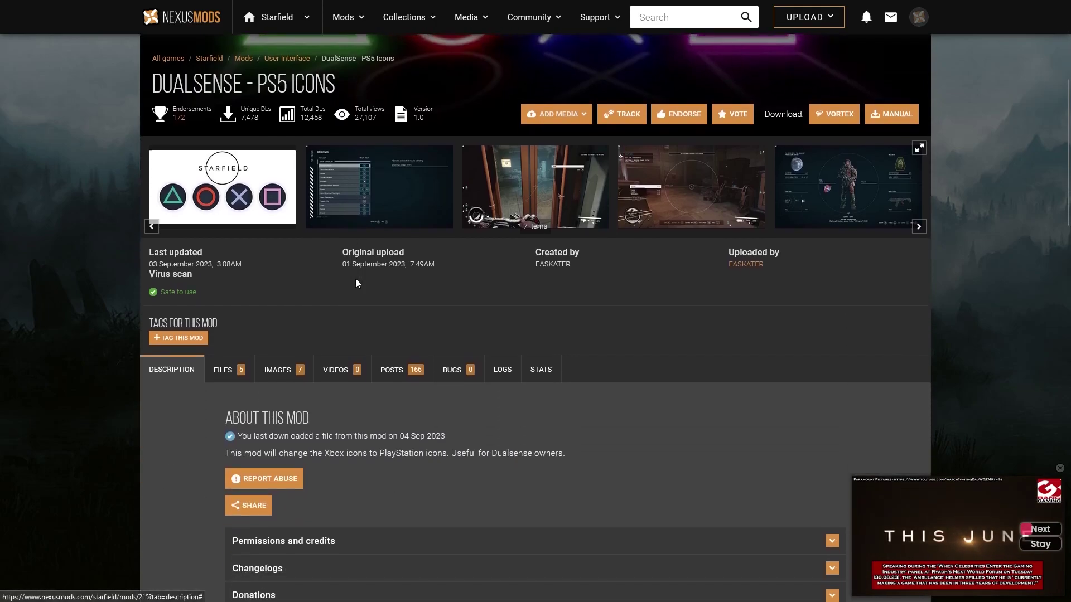
pyautogui.scroll(-5, 357, 282)
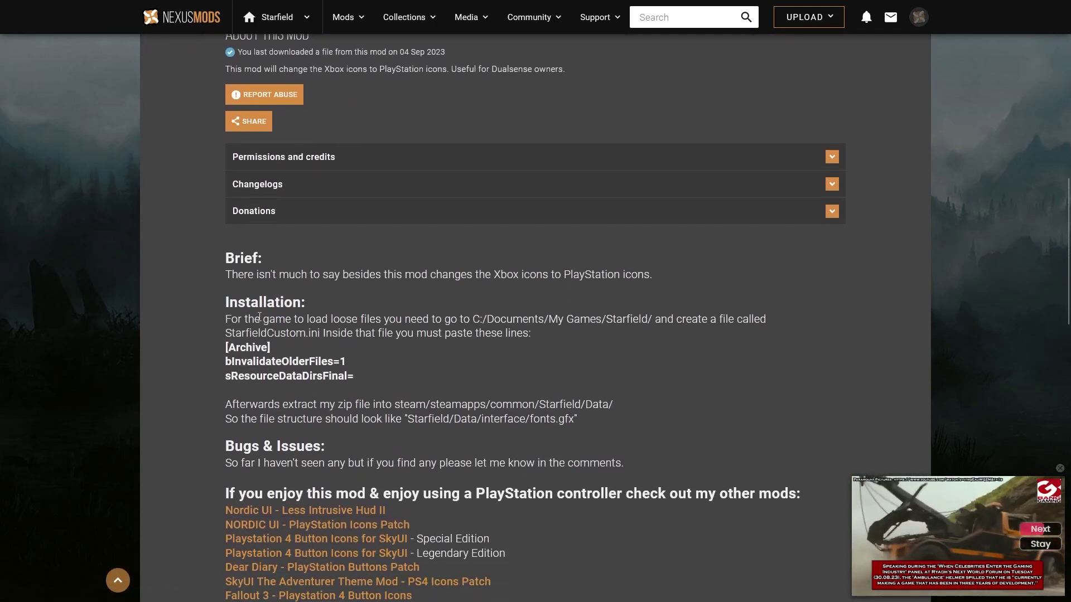
pyautogui.moveTo(222, 301); pyautogui.dragTo(478, 377)
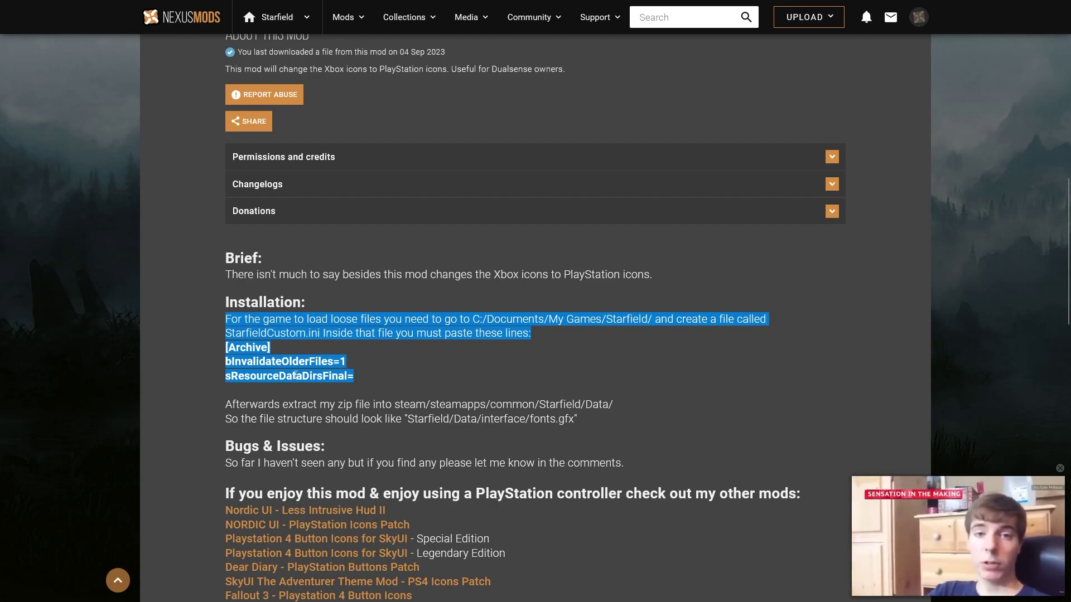
pyautogui.moveTo(225, 406); pyautogui.dragTo(604, 420)
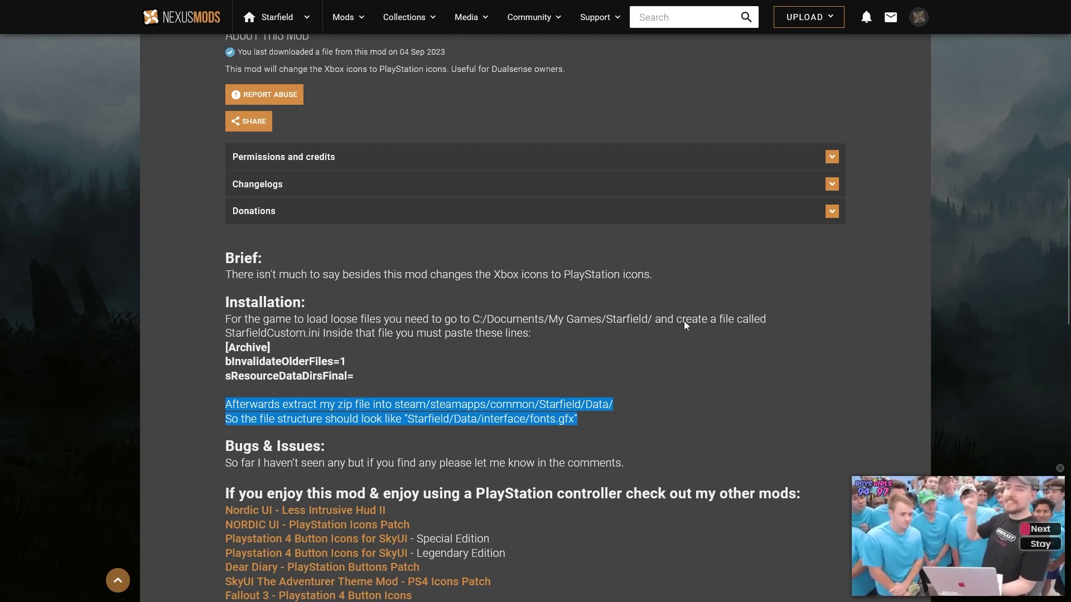
# Close the PS5 Icons archive and browse to Documents\My Games\Starfield
pyautogui.moveTo(976, 4)
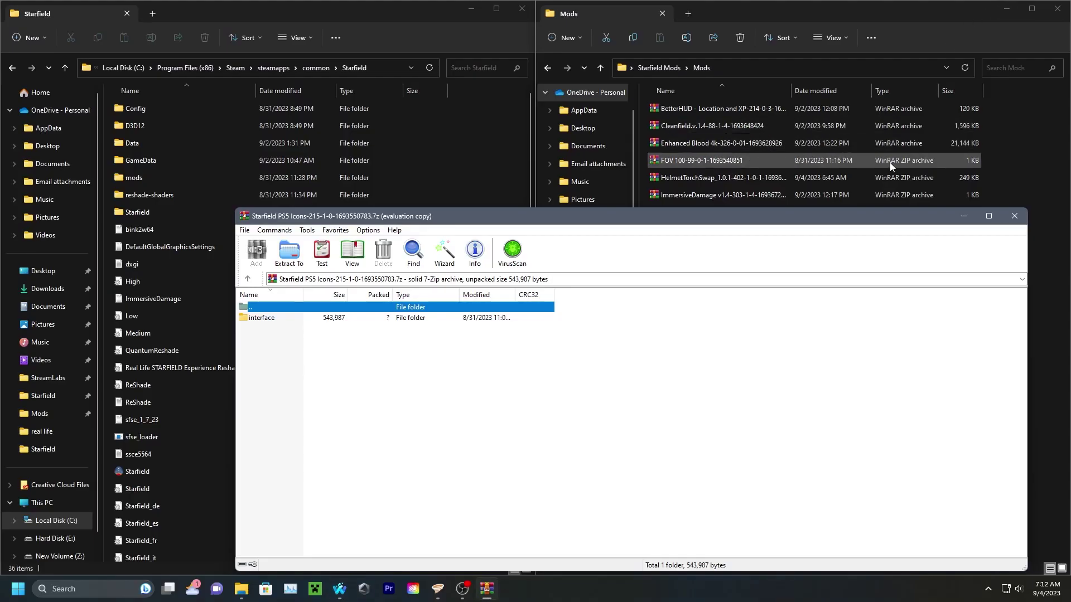
pyautogui.click(1014, 216)
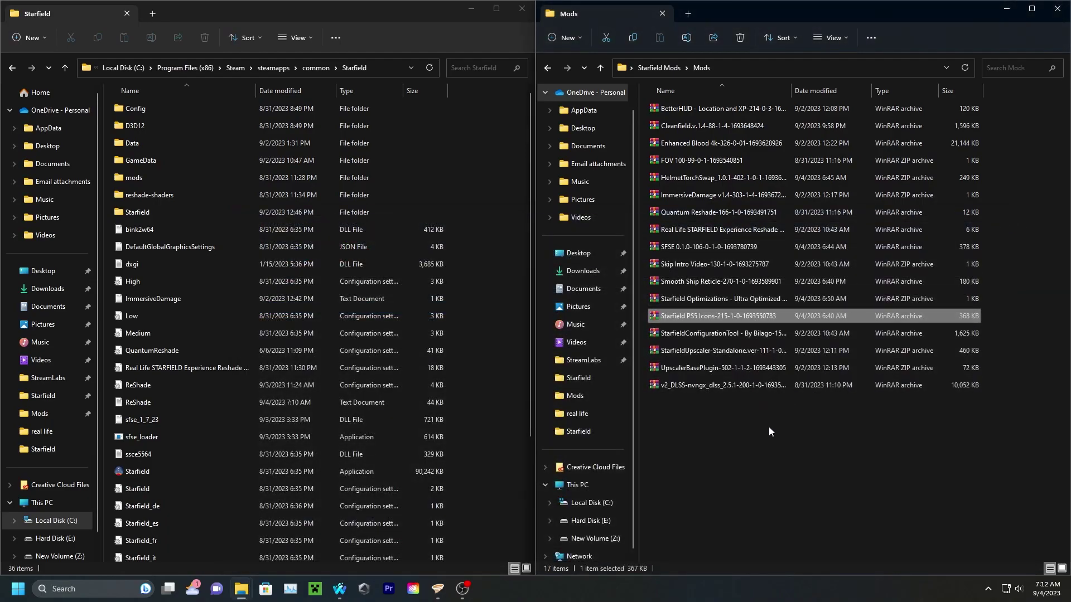
pyautogui.click(14, 68)
pyautogui.doubleClick(181, 143)
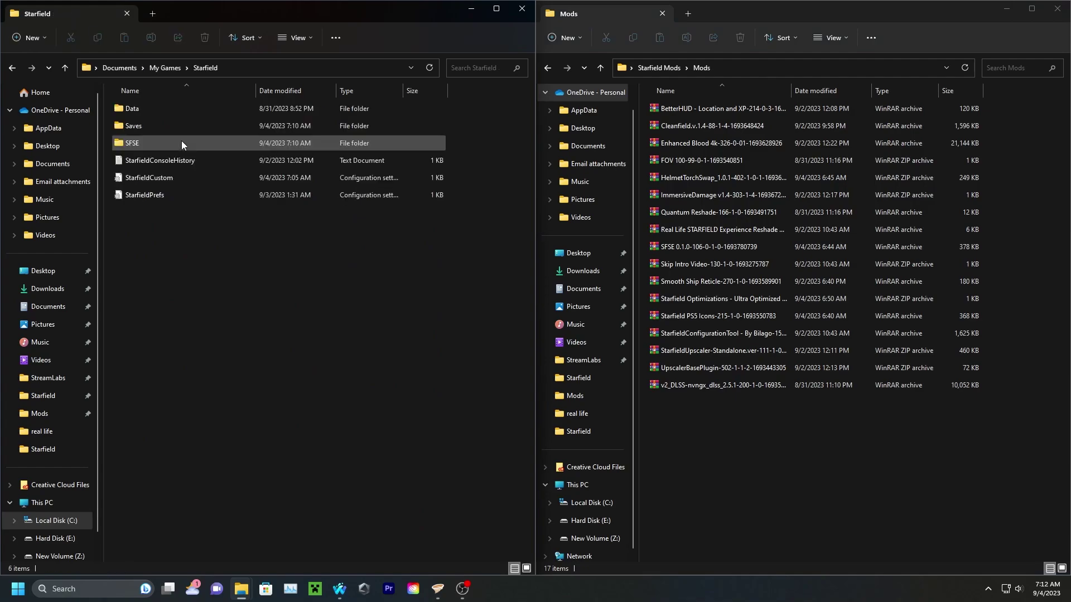
pyautogui.click(124, 67)
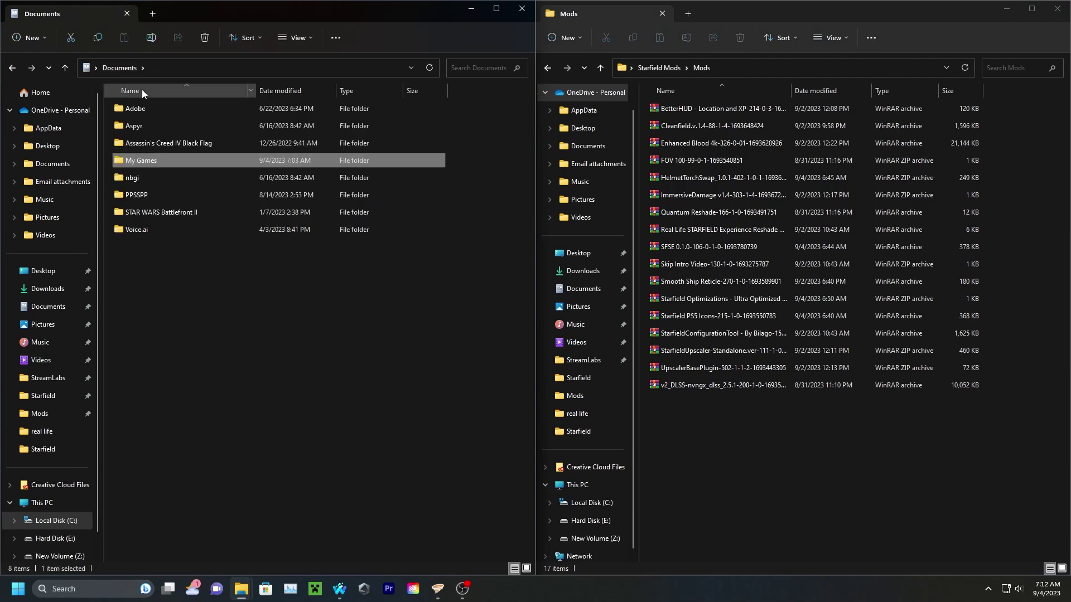
pyautogui.scroll(-1, 90, 309)
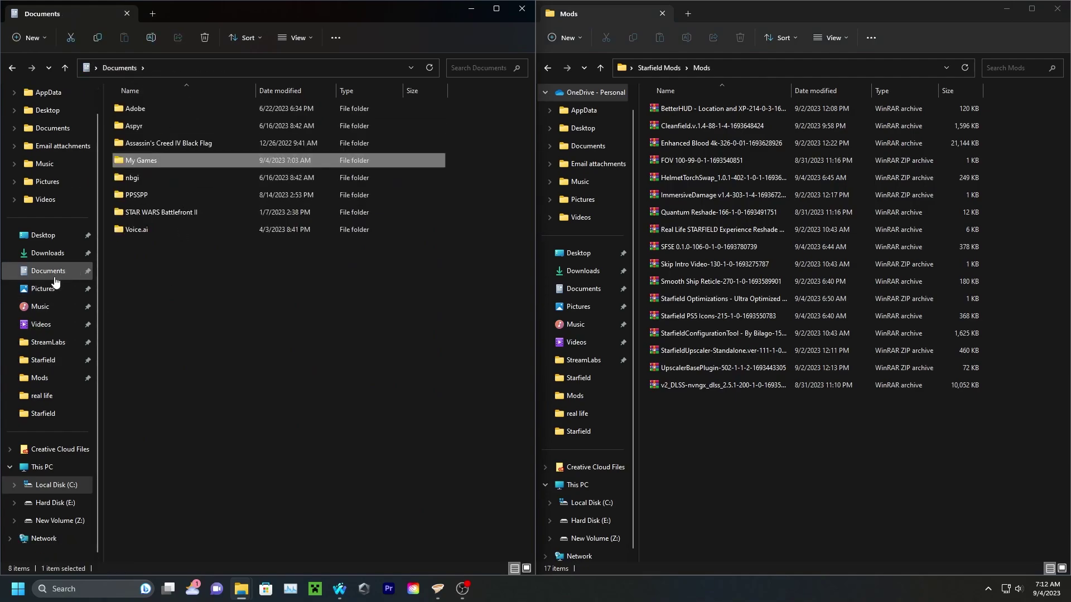
pyautogui.click(50, 275)
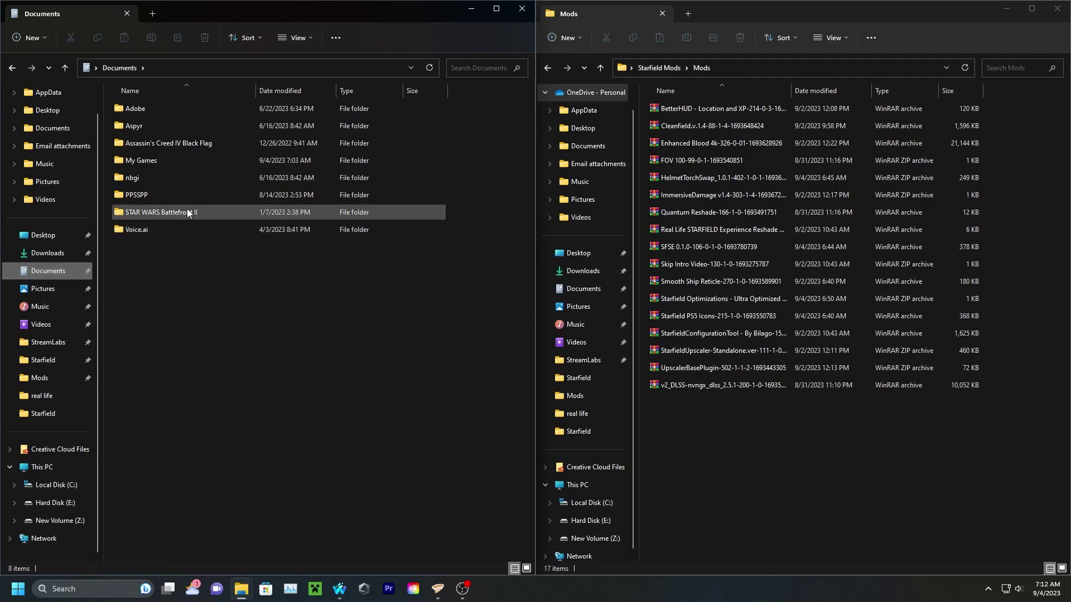
pyautogui.doubleClick(154, 162)
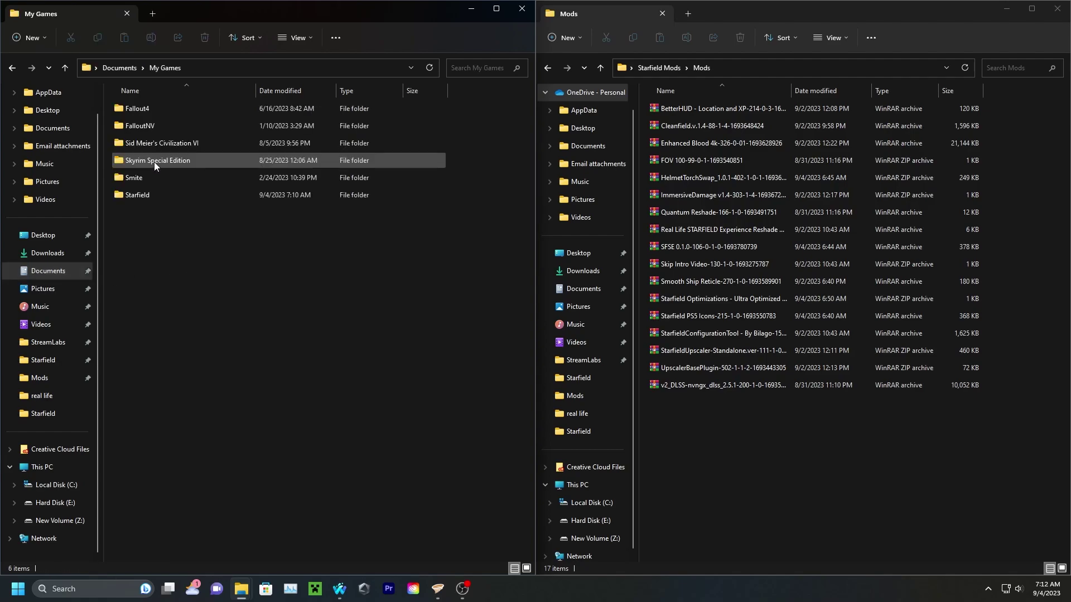
pyautogui.doubleClick(167, 190)
# Create a shortcut to the My Games Starfield folder and move it into Starfield Mods
pyautogui.click(166, 68)
pyautogui.rightClick(147, 195)
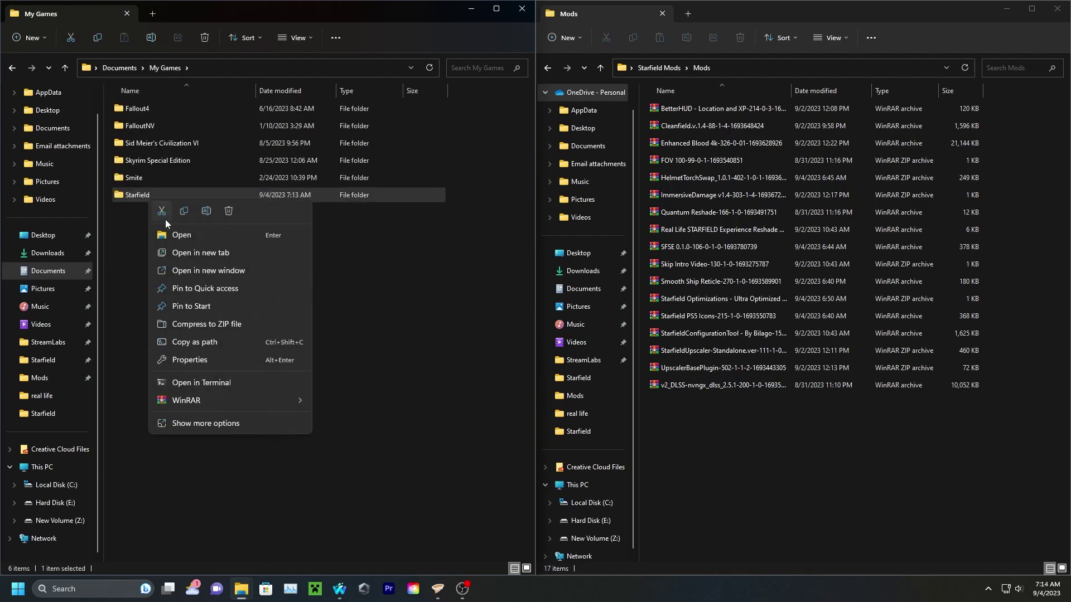
pyautogui.click(245, 427)
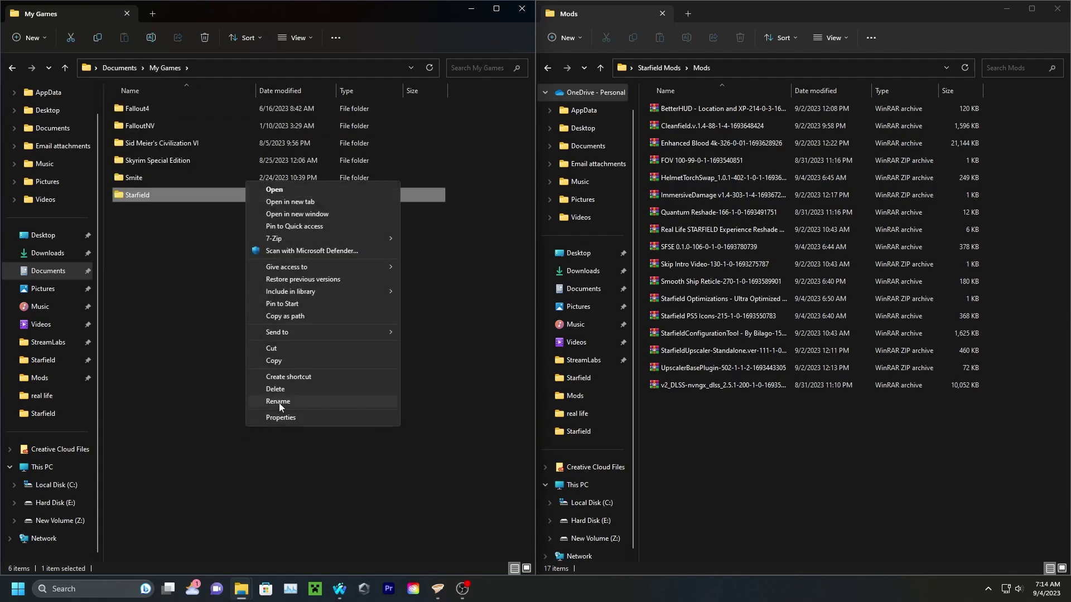
pyautogui.click(285, 377)
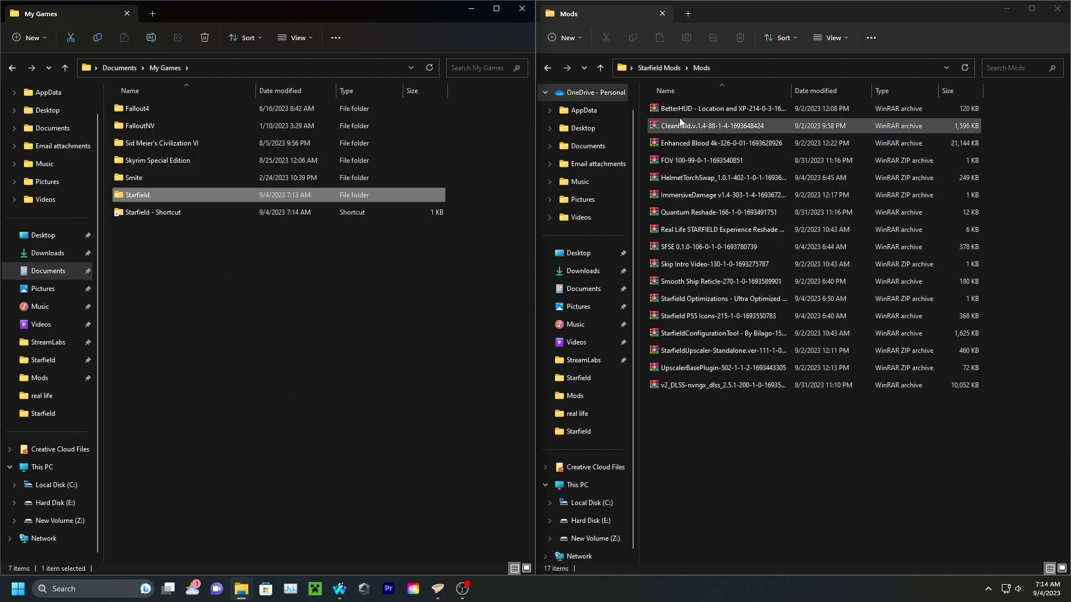
pyautogui.click(549, 68)
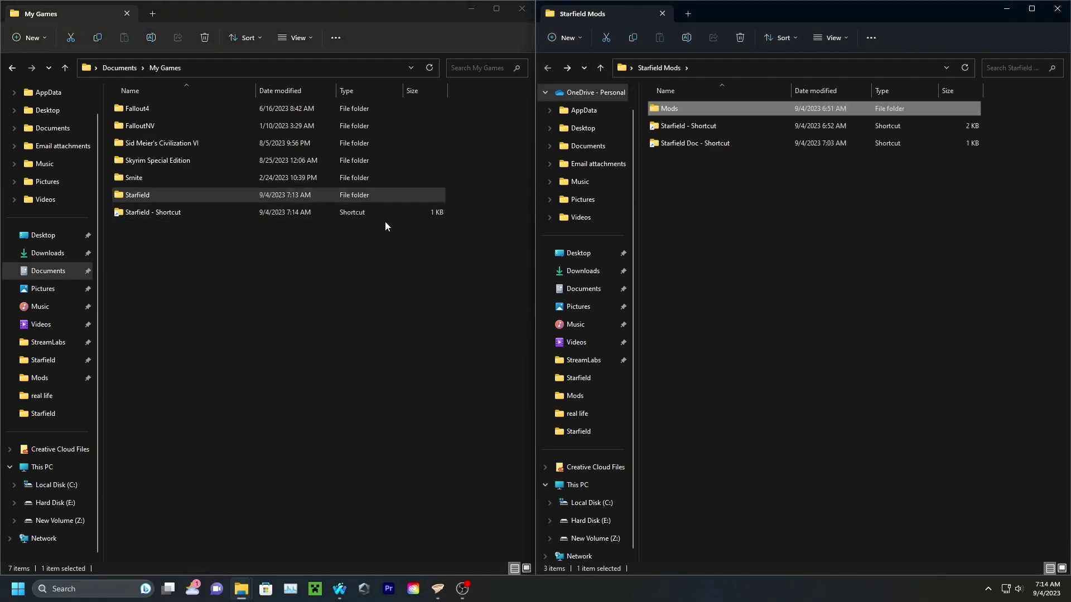
pyautogui.moveTo(315, 215); pyautogui.dragTo(362, 237)
pyautogui.moveTo(291, 212); pyautogui.dragTo(603, 240)
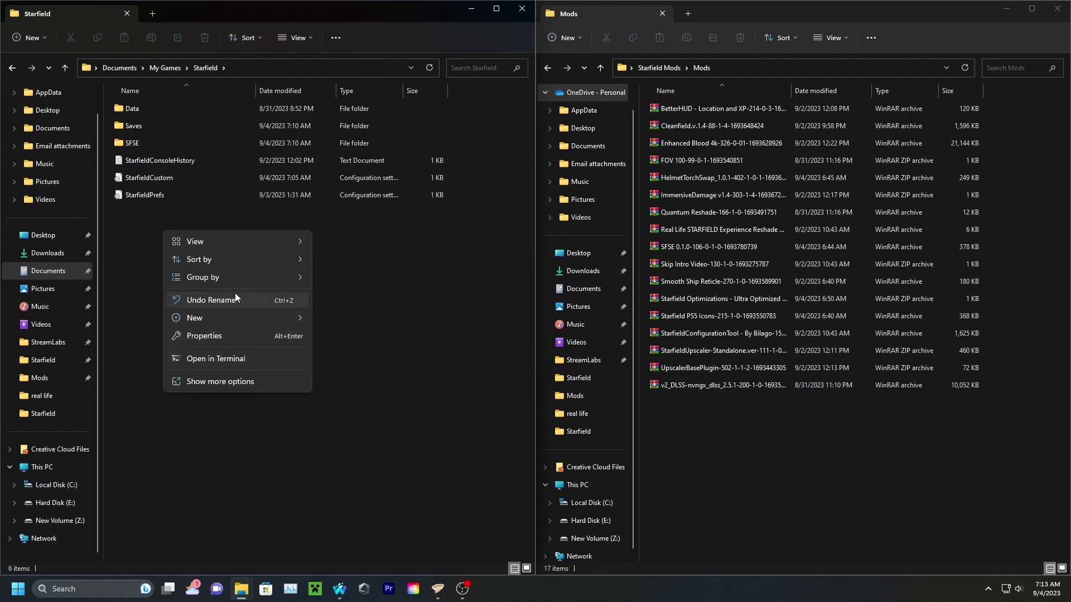
# Try creating StarfieldCustom.ini in the Starfield folder, then select the mod page's [Archive] lines
pyautogui.moveTo(233, 317)
pyautogui.click(341, 316)
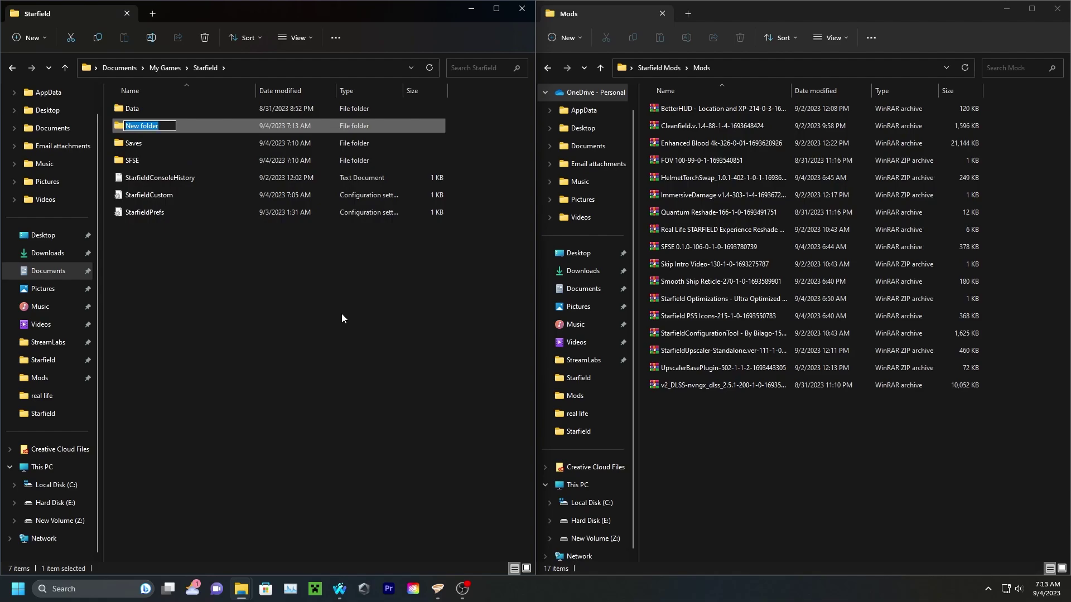
pyautogui.write('StarfieldCustom.ini')
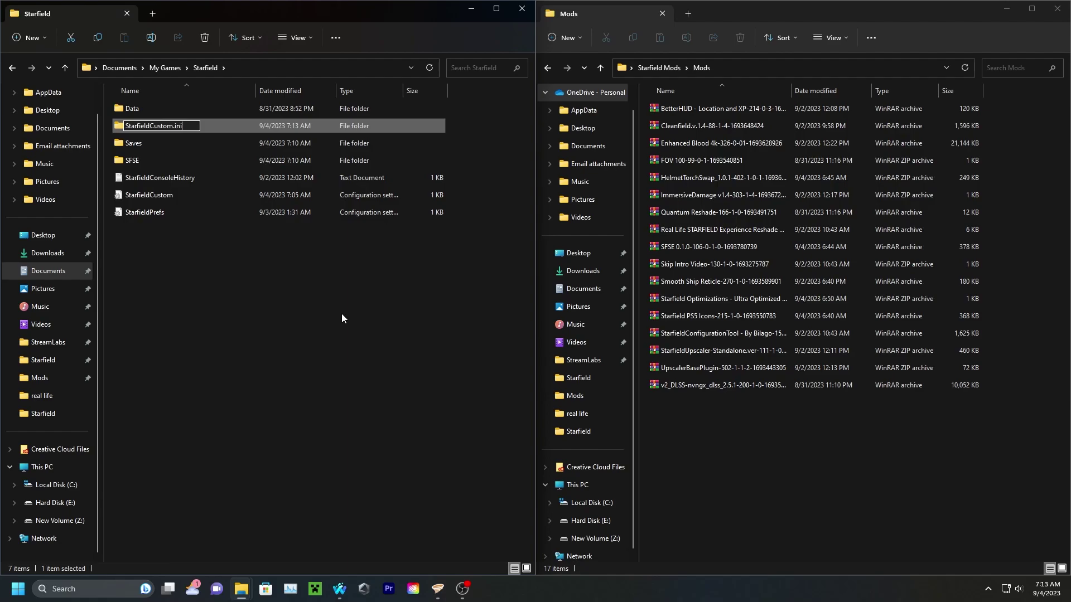
pyautogui.press('Return')
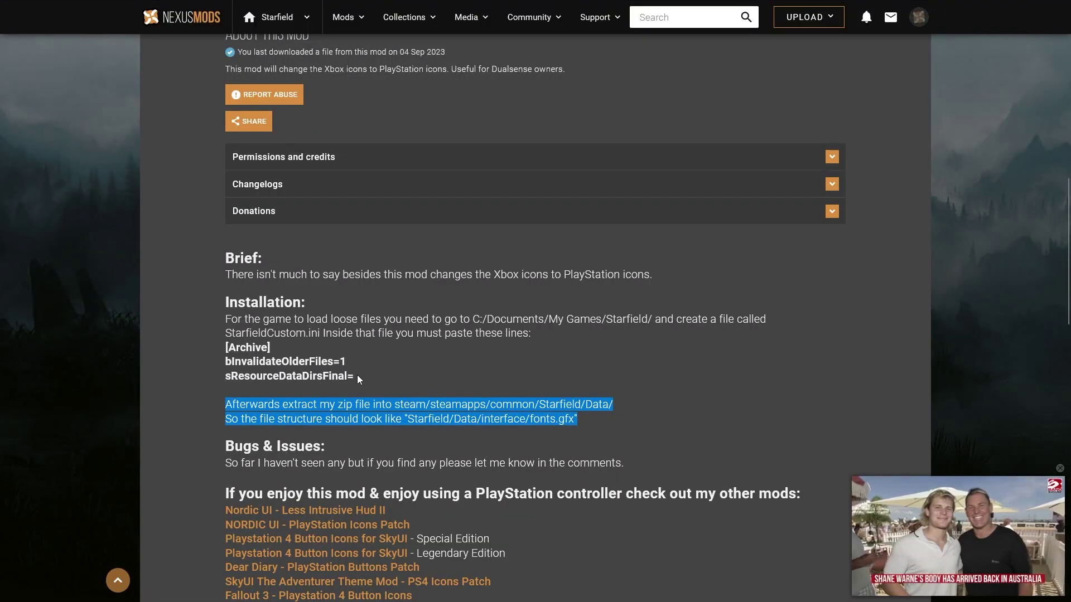
pyautogui.moveTo(357, 375); pyautogui.dragTo(213, 350)
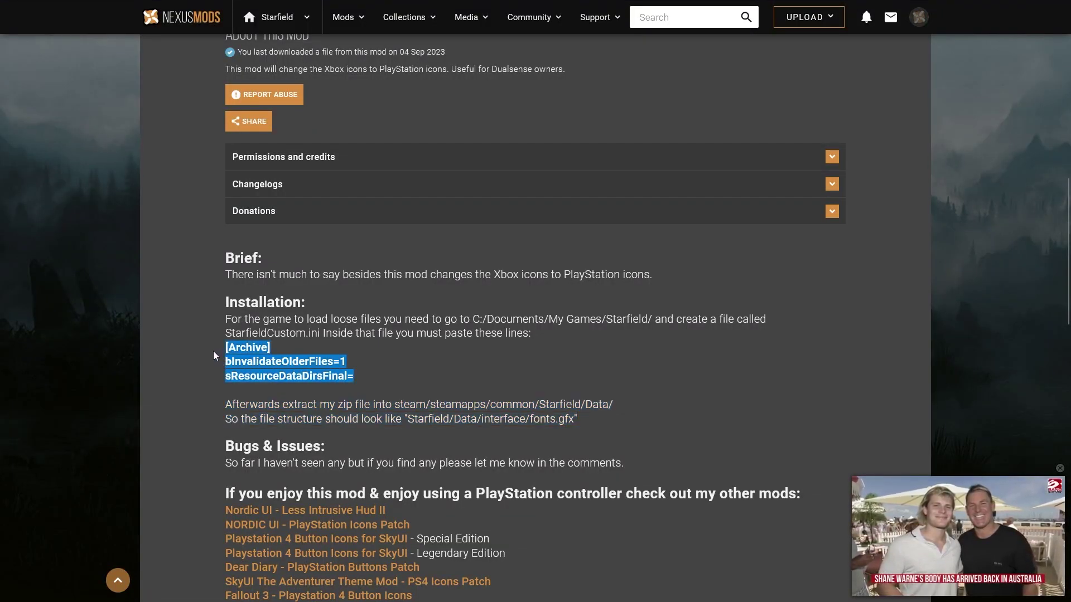
# Paste bInvalidateOlderFiles=1 and sResourceDataDirsFinal= under [Archive] in StarfieldCustom and save it
pyautogui.moveTo(993, 6)
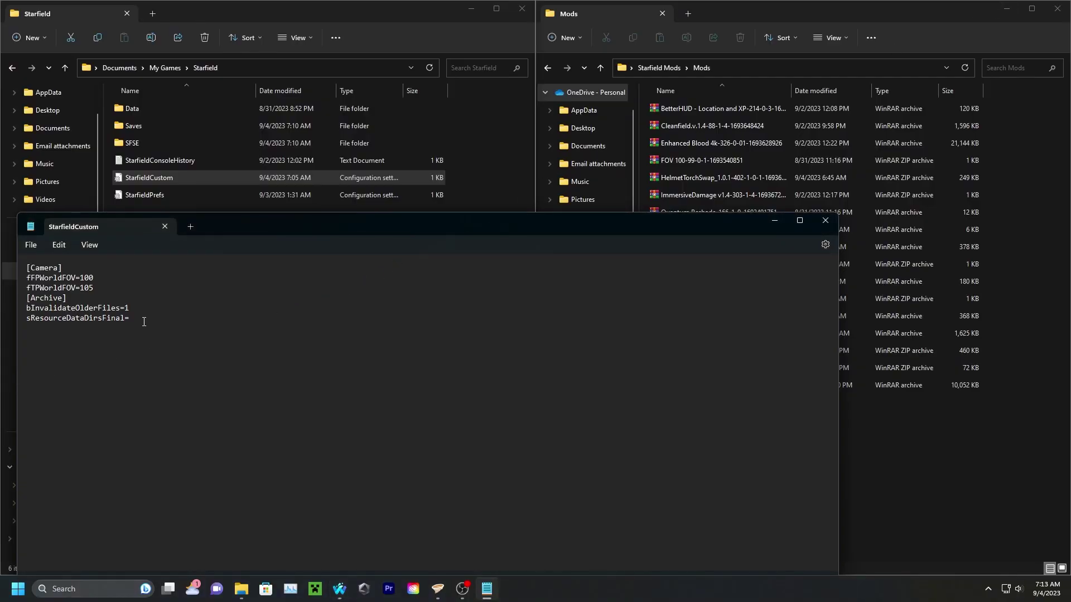
pyautogui.moveTo(144, 321); pyautogui.dragTo(22, 302)
pyautogui.write('\\')
pyautogui.click(30, 245)
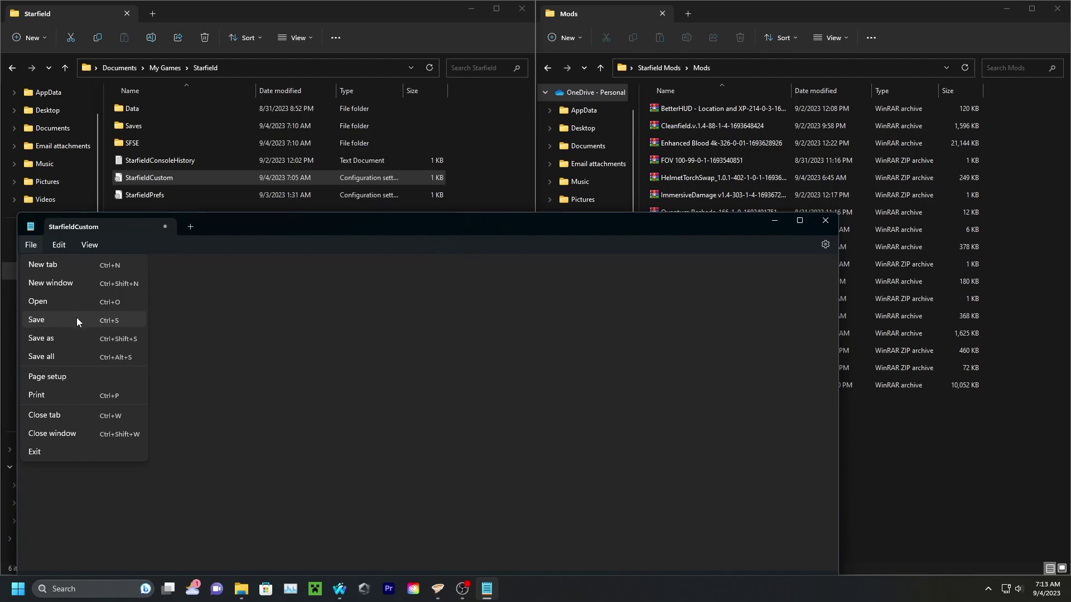
pyautogui.click(76, 319)
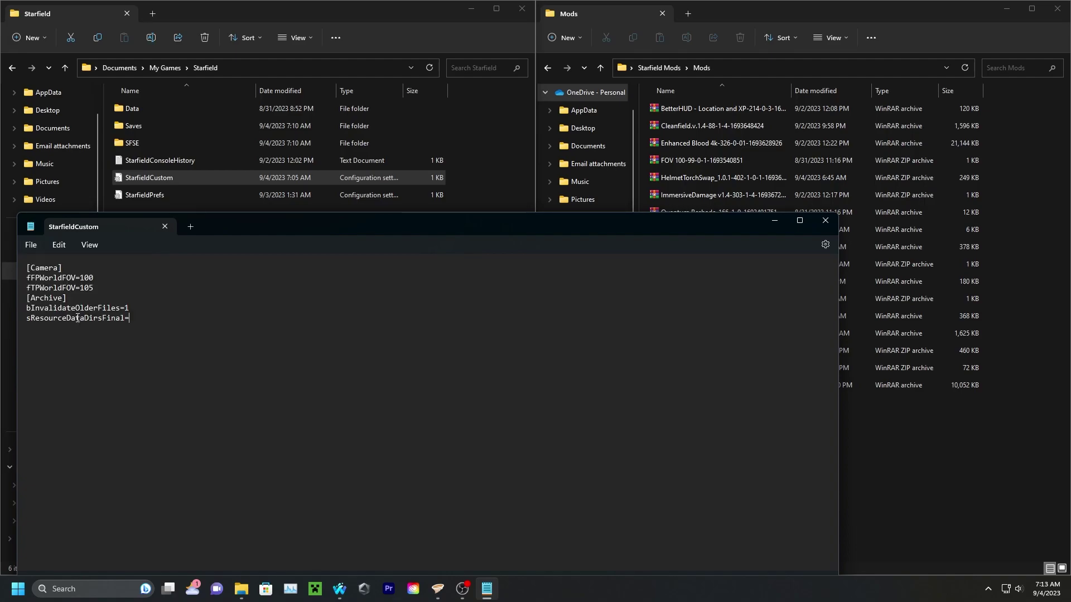
pyautogui.click(826, 220)
pyautogui.click(198, 69)
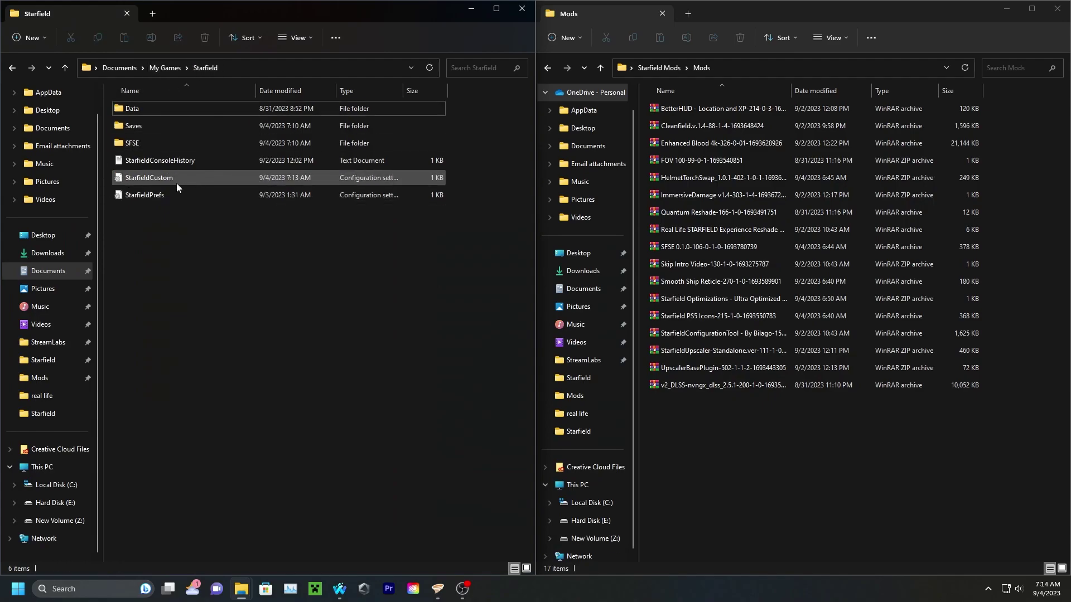
# Return to My Games and highlight the mod's instruction to extract the zip into Starfield/Data
pyautogui.click(163, 69)
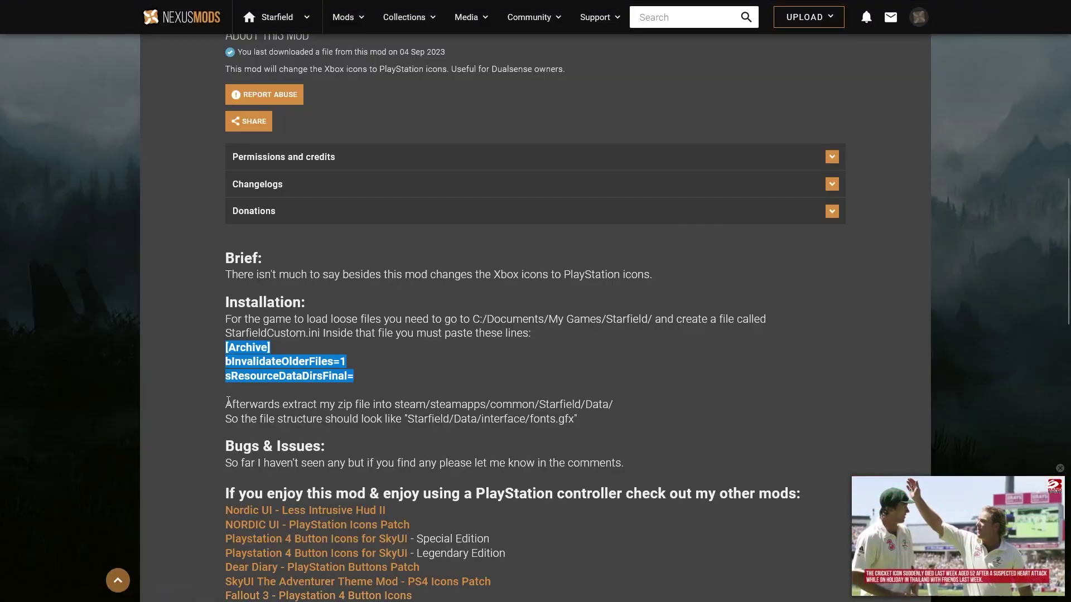
pyautogui.moveTo(228, 400); pyautogui.dragTo(588, 419)
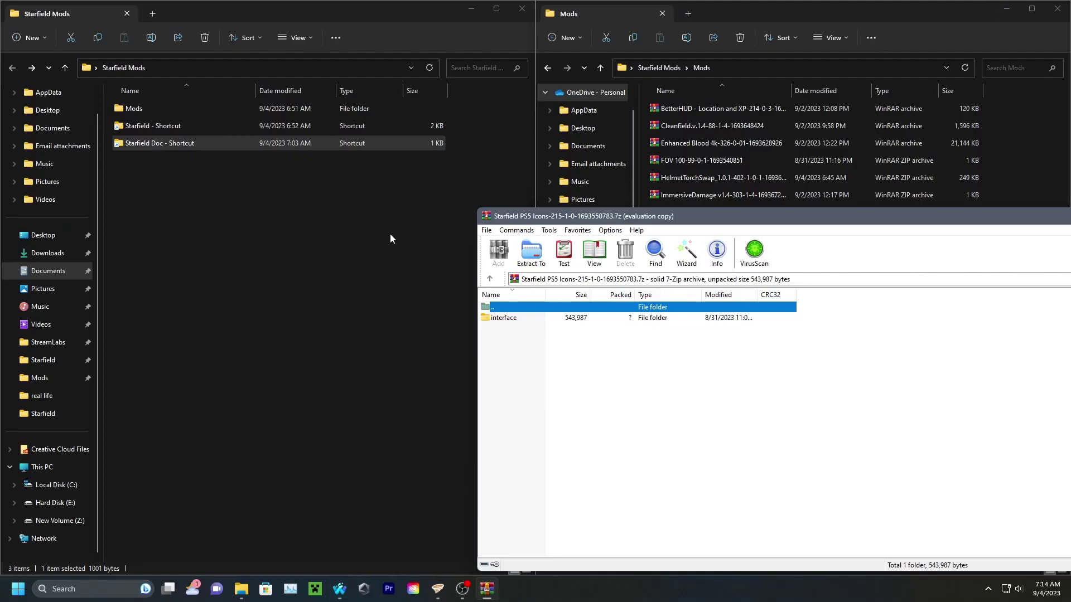
# Copy the archive's interface folder into steamapps\common\Starfield\Data, replacing the existing files
pyautogui.doubleClick(182, 119)
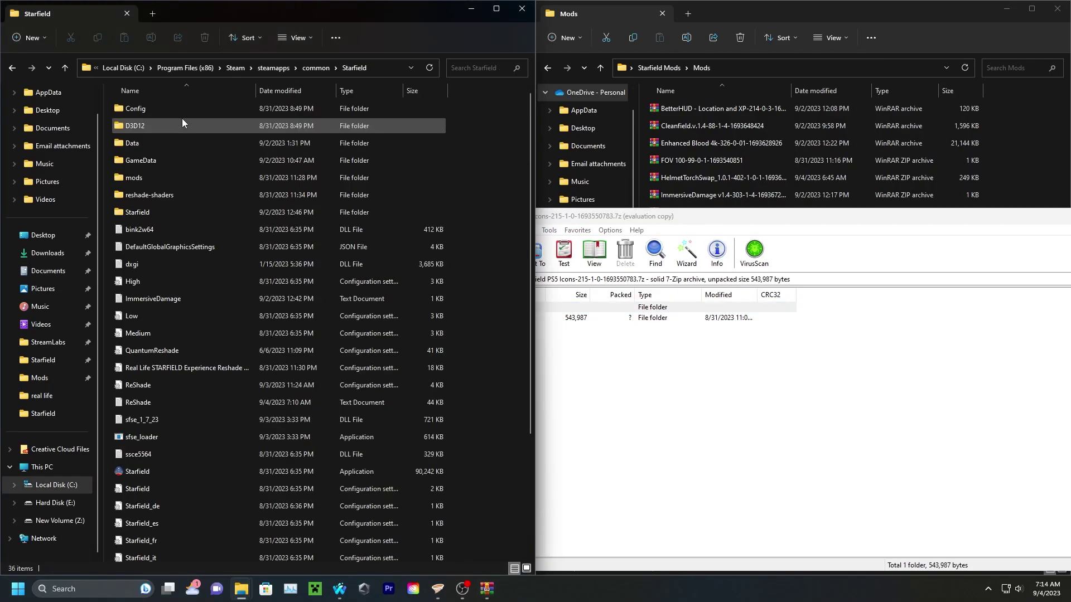
pyautogui.click(715, 417)
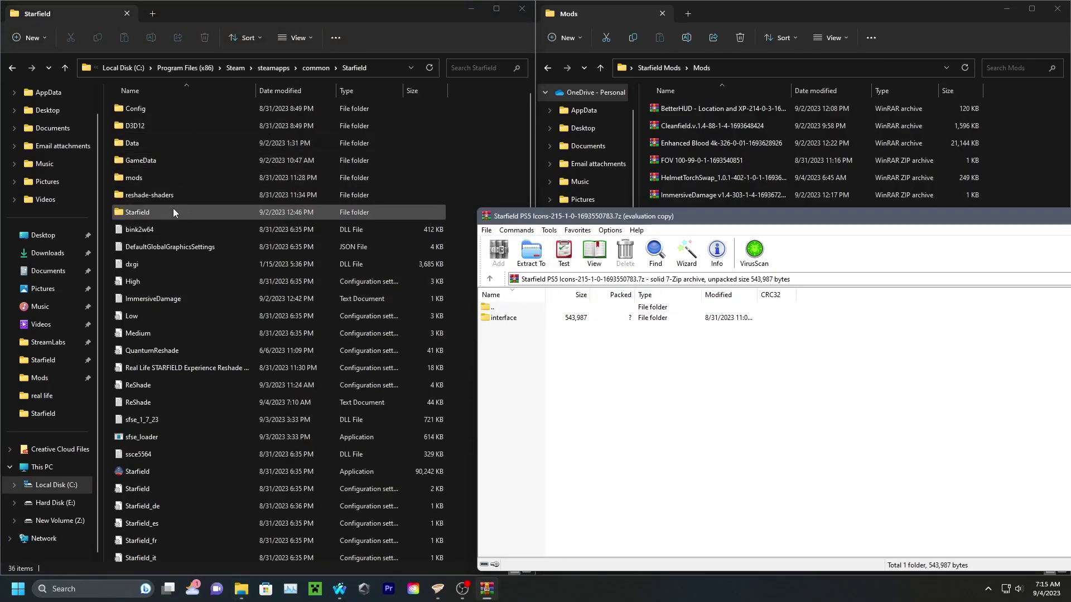
pyautogui.doubleClick(163, 143)
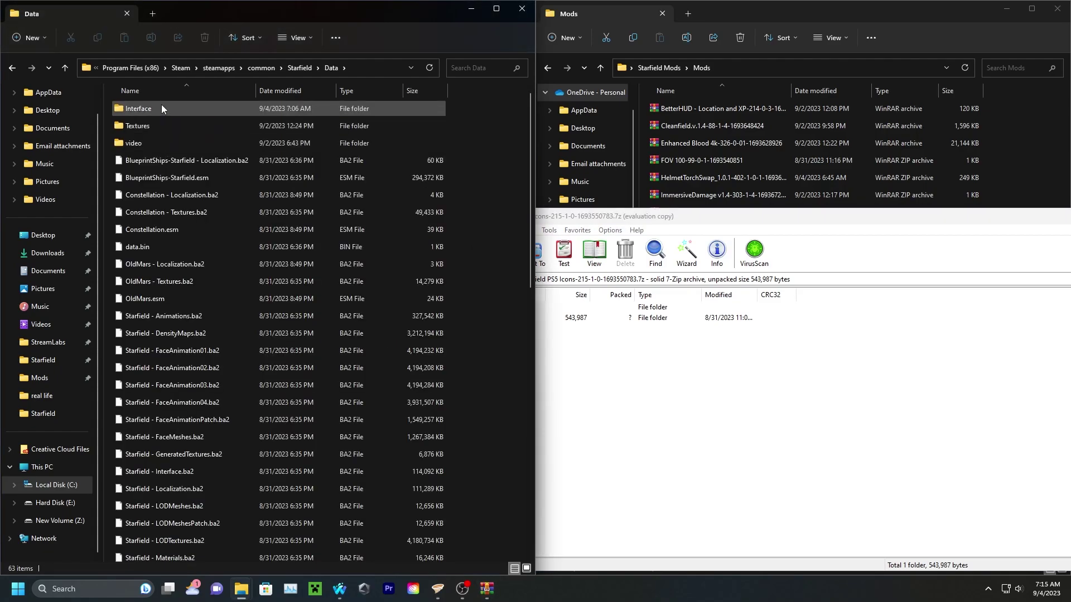
pyautogui.click(560, 323)
pyautogui.moveTo(559, 323); pyautogui.dragTo(521, 320)
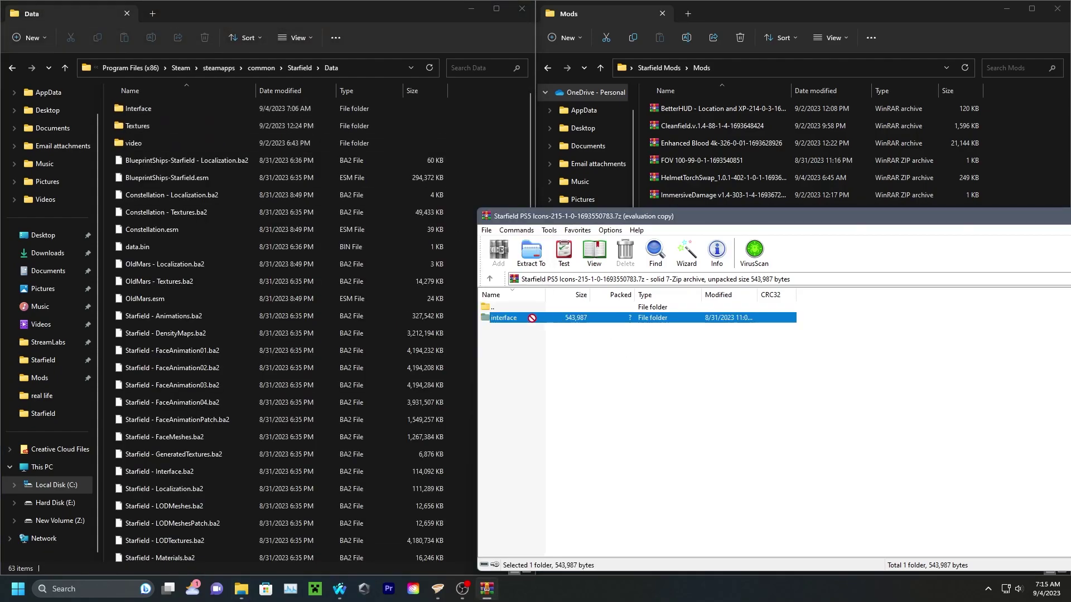
pyautogui.moveTo(364, 286); pyautogui.dragTo(369, 282)
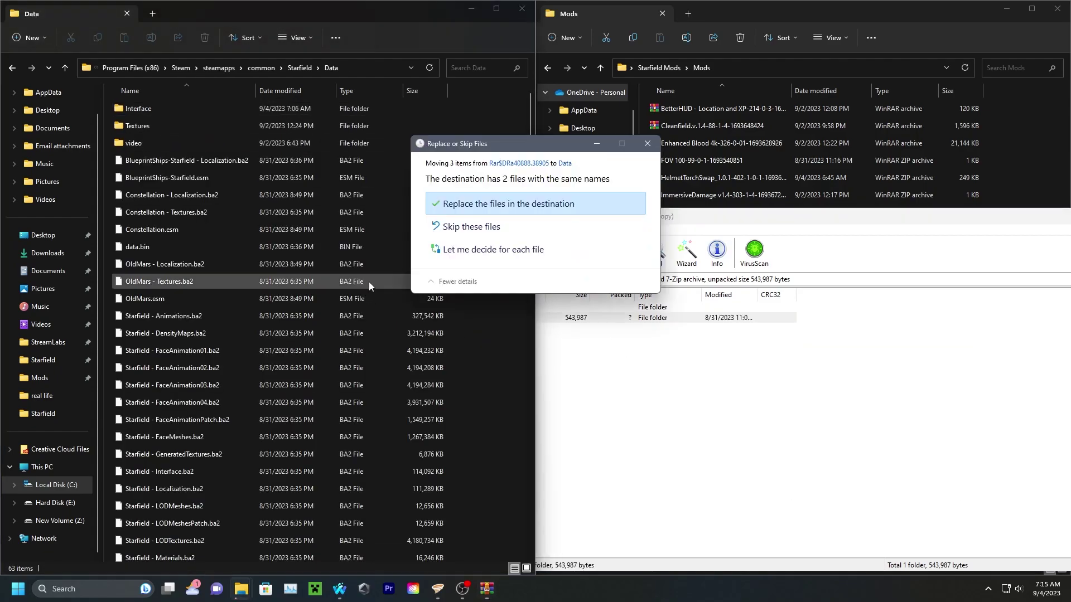
pyautogui.click(496, 203)
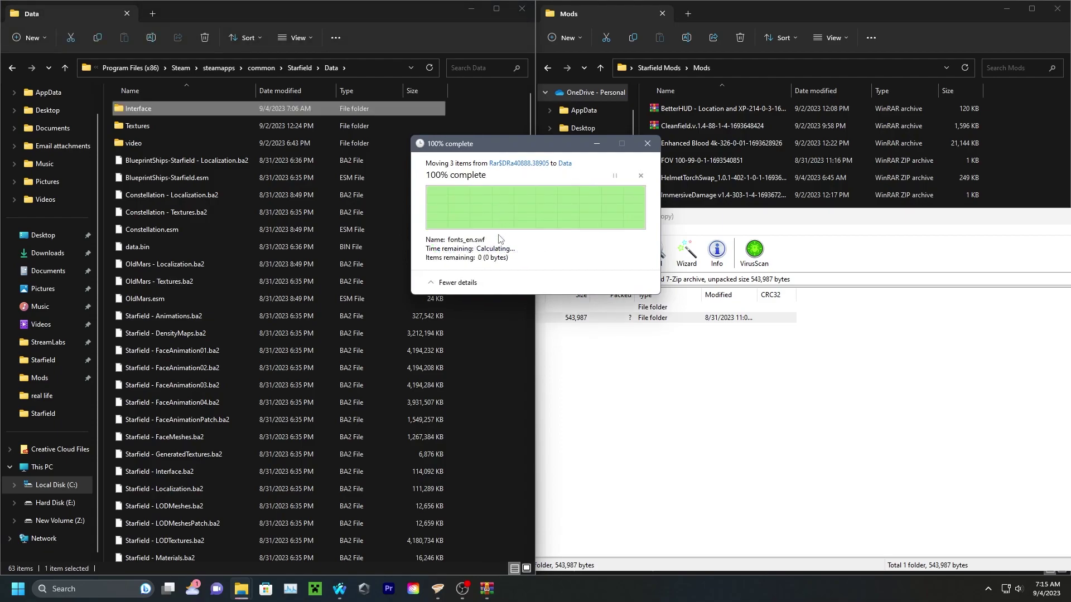
pyautogui.click(742, 251)
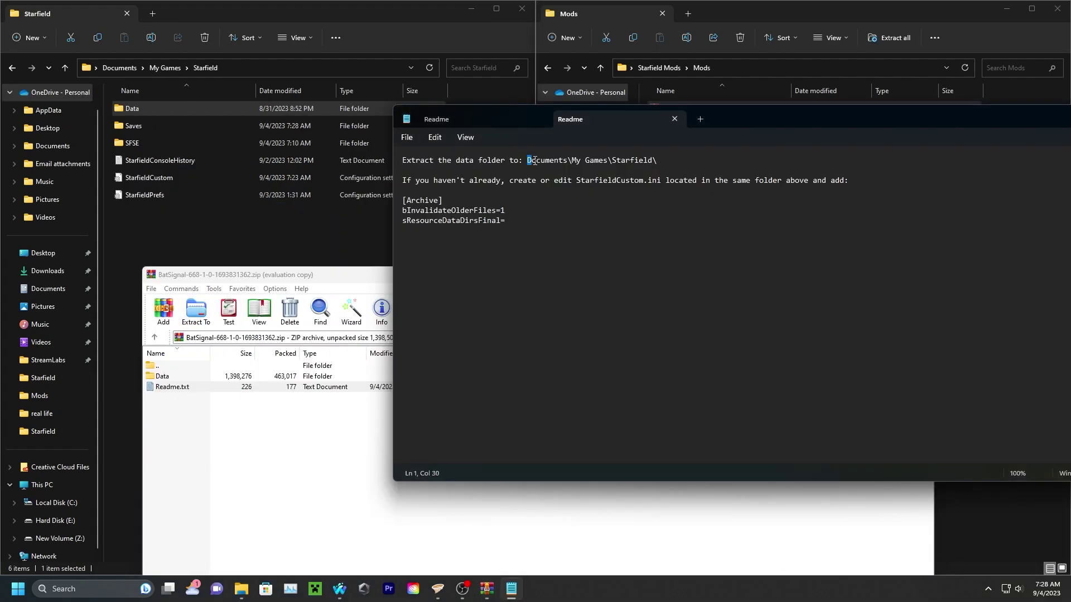
# Extract the BatSignal archive's Data folder into Documents\My Games\Starfield, overwriting the existing texture
pyautogui.moveTo(937, 108); pyautogui.dragTo(940, 175)
pyautogui.click(965, 173)
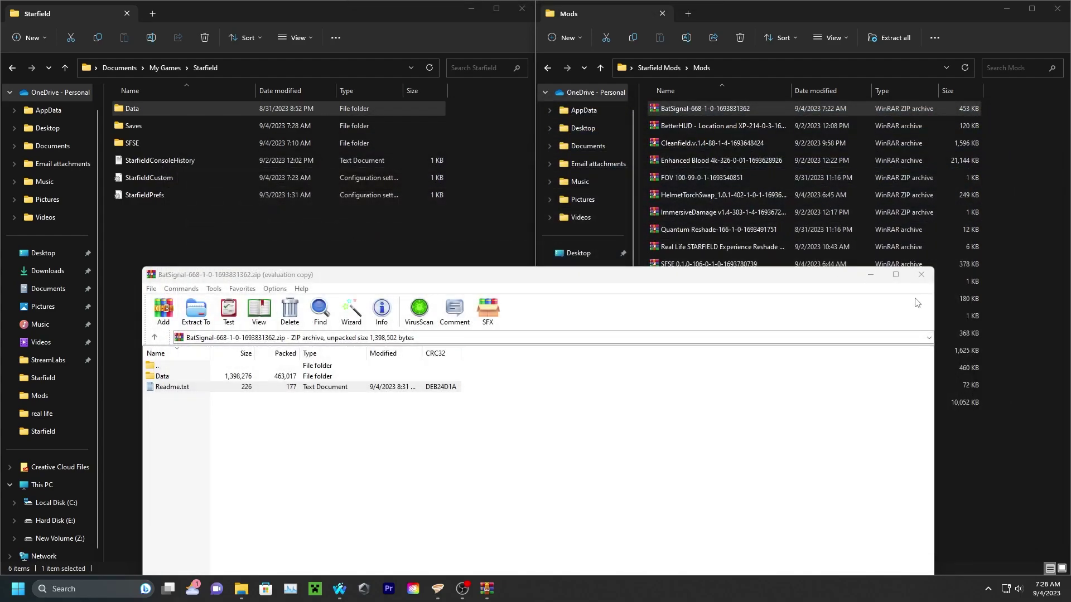
pyautogui.click(919, 275)
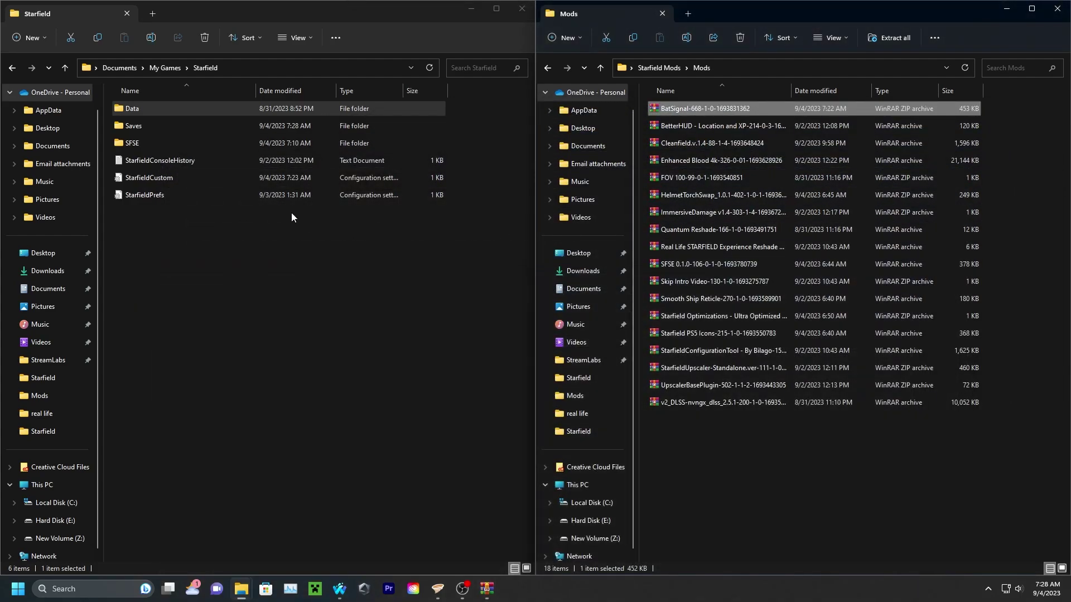
pyautogui.click(10, 67)
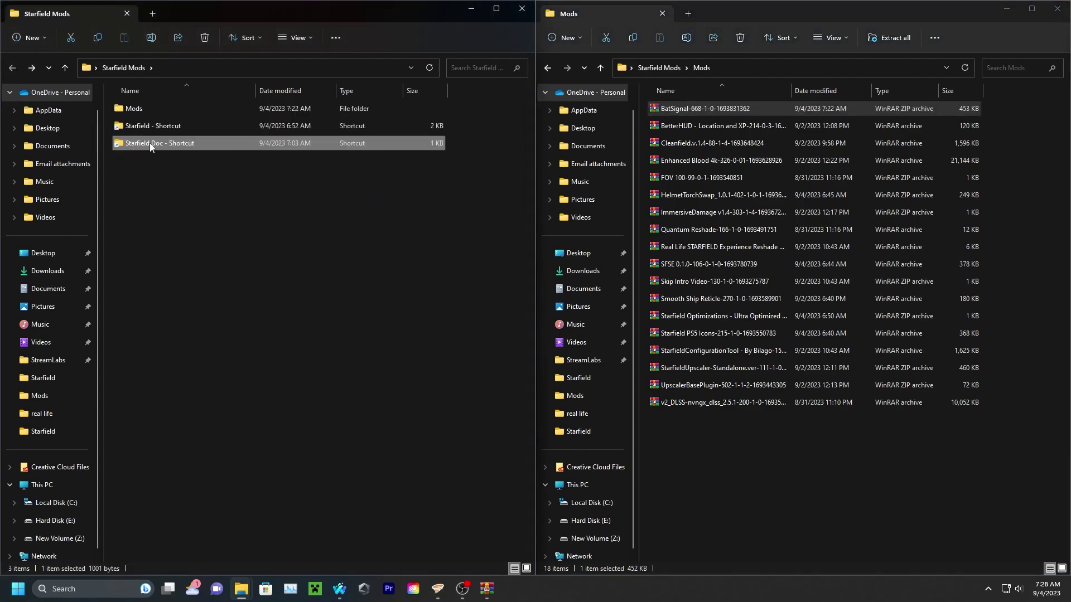
pyautogui.doubleClick(149, 143)
pyautogui.click(672, 112)
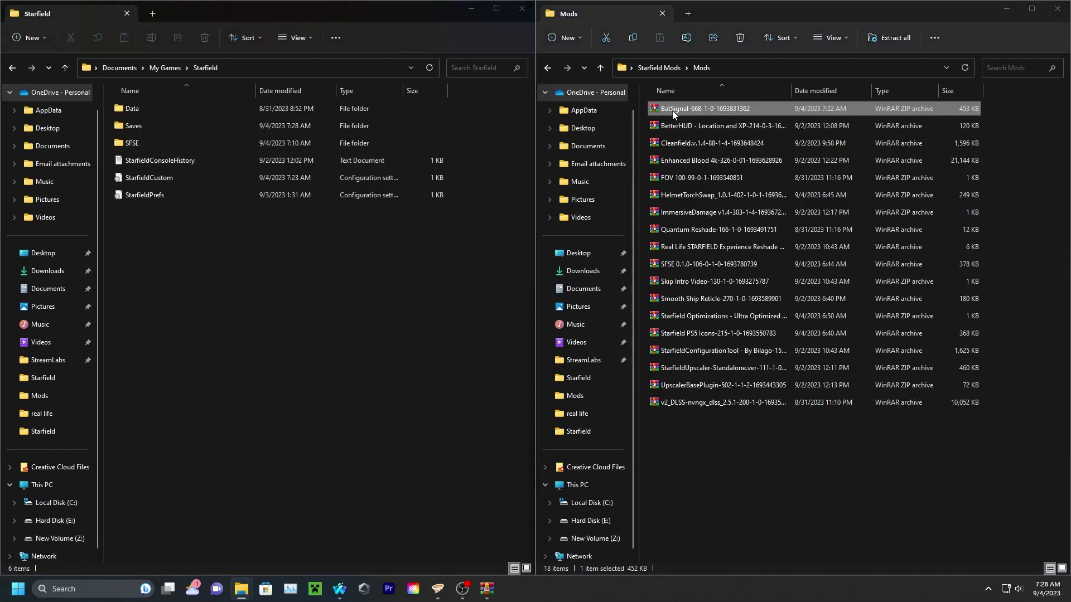
pyautogui.doubleClick(673, 111)
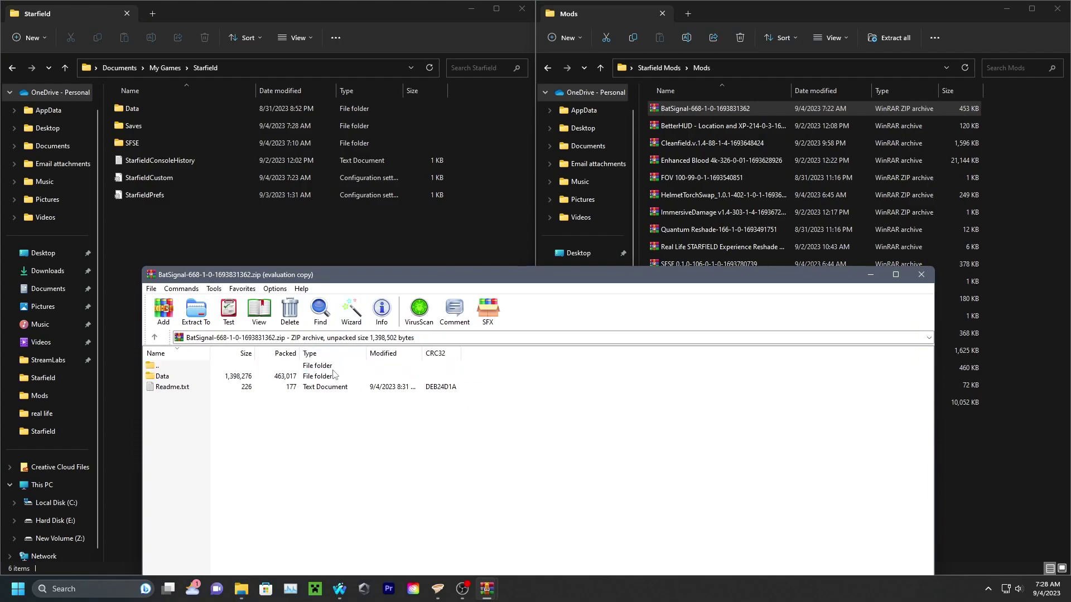
pyautogui.click(606, 455)
pyautogui.moveTo(283, 379); pyautogui.dragTo(445, 355)
pyautogui.moveTo(480, 234); pyautogui.dragTo(481, 234)
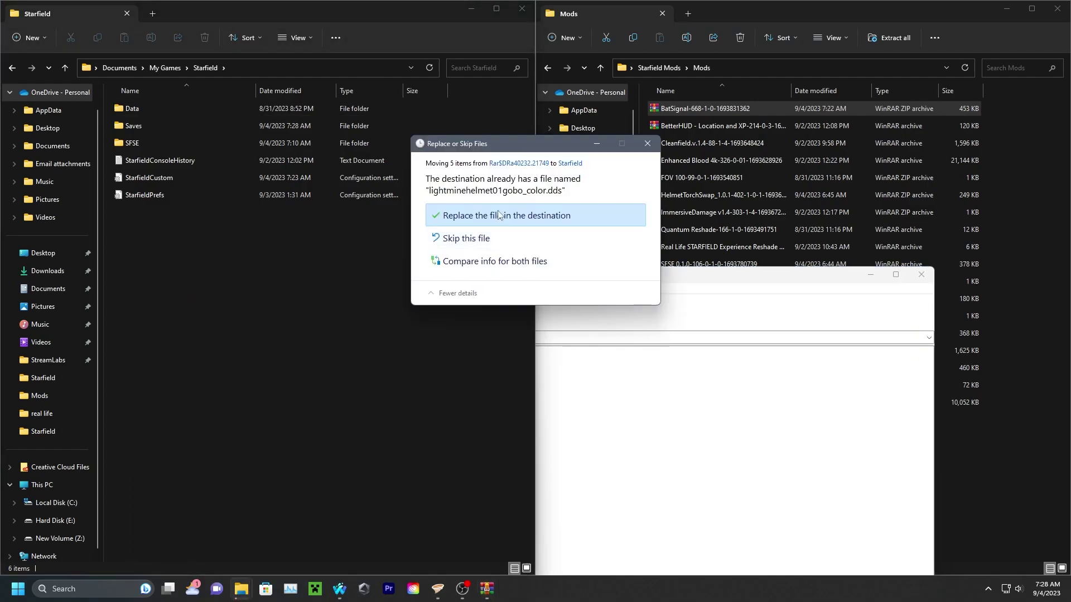
pyautogui.click(498, 216)
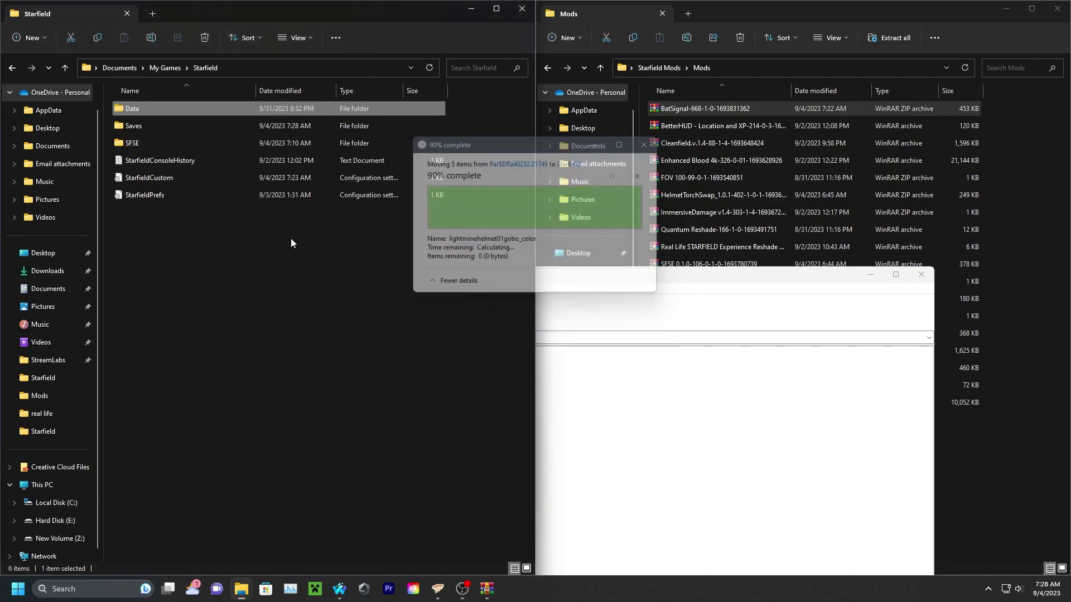
# Check StarfieldCustom's [Archive] lines, close the windows, and launch Starfield through SFSE
pyautogui.doubleClick(201, 183)
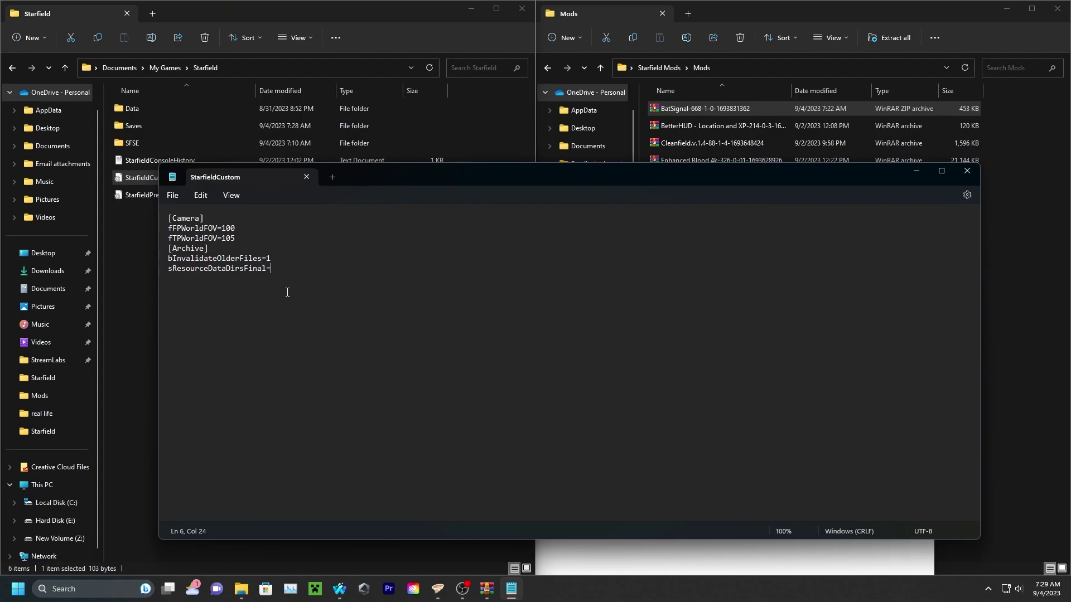
pyautogui.moveTo(287, 292); pyautogui.dragTo(174, 252)
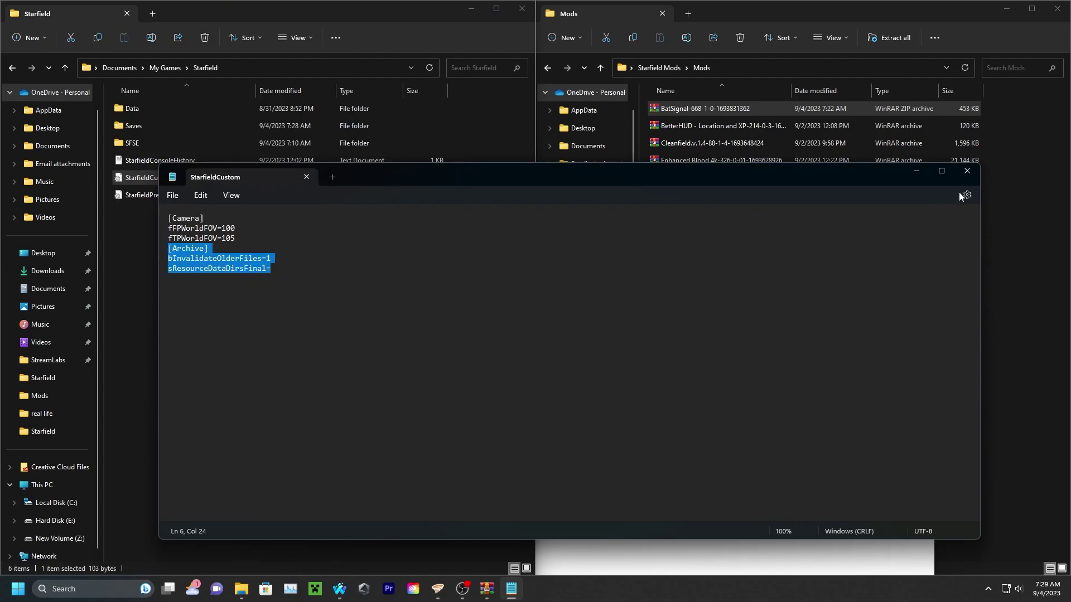
pyautogui.click(967, 171)
pyautogui.click(473, 9)
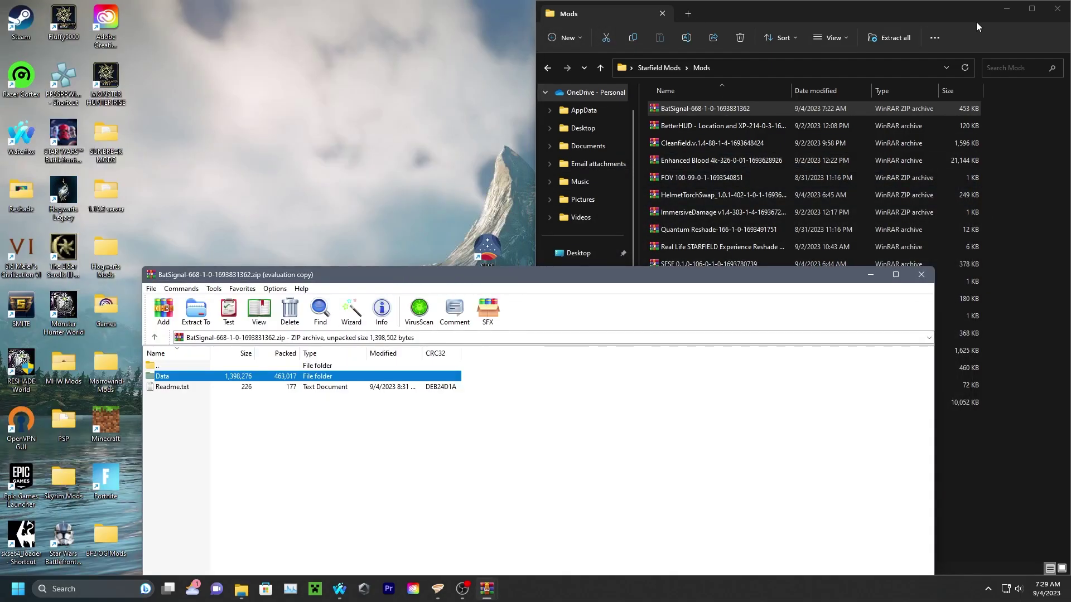
pyautogui.click(997, 9)
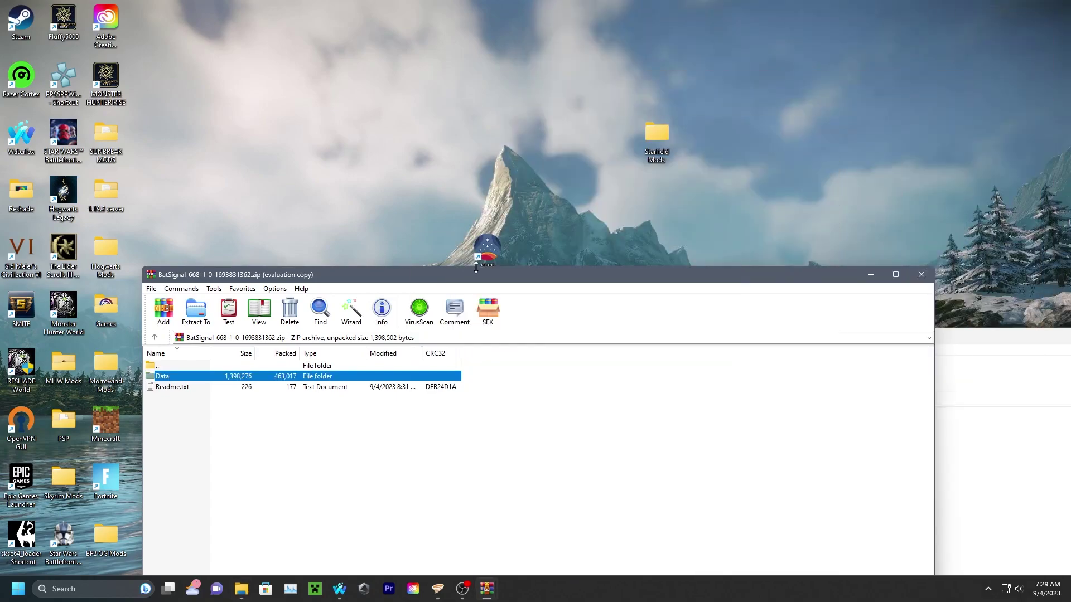
pyautogui.doubleClick(488, 250)
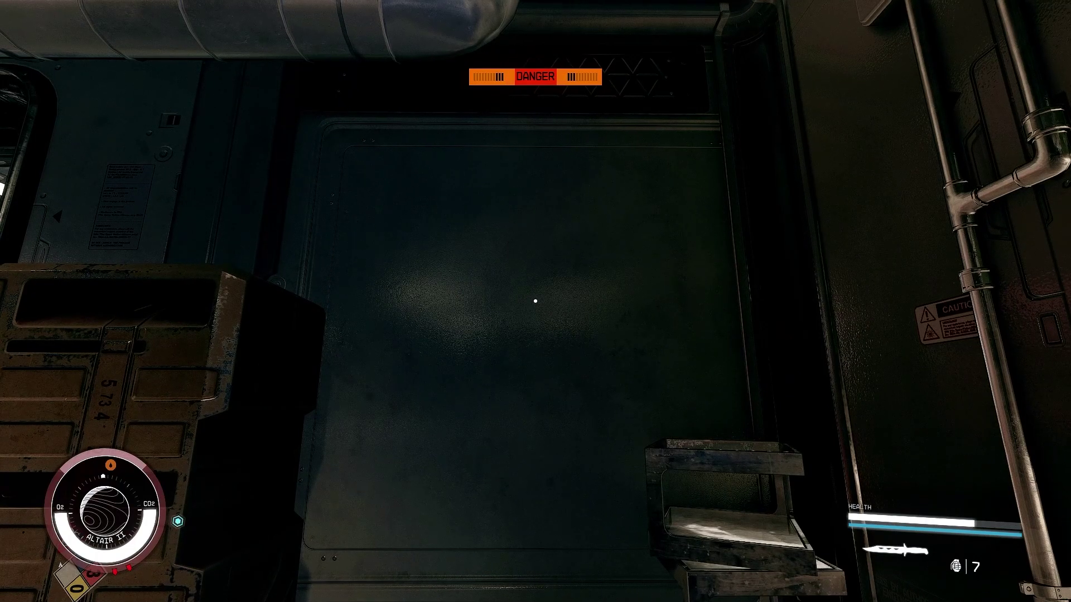
# Switch on the bat-logo flashlight, run through the base and knife the Spacer
pyautogui.press('f')
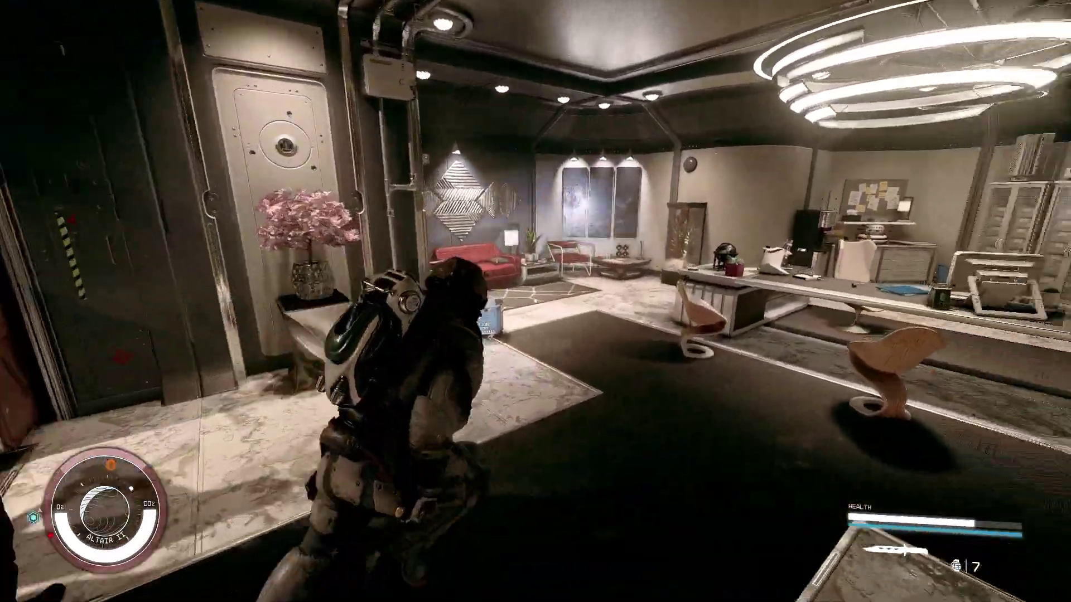
pyautogui.press('w')
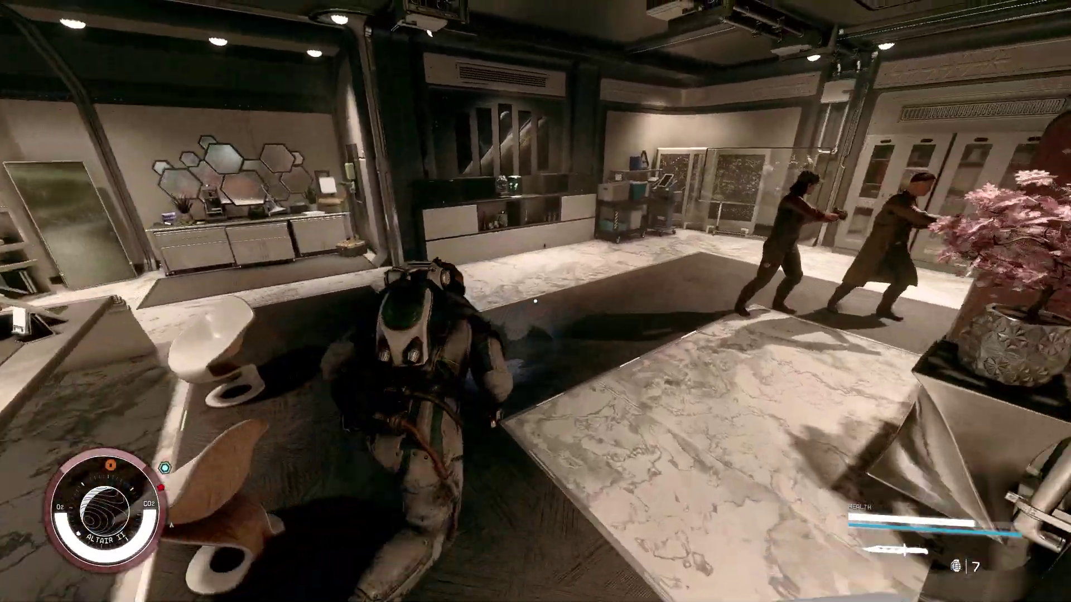
pyautogui.press('w')
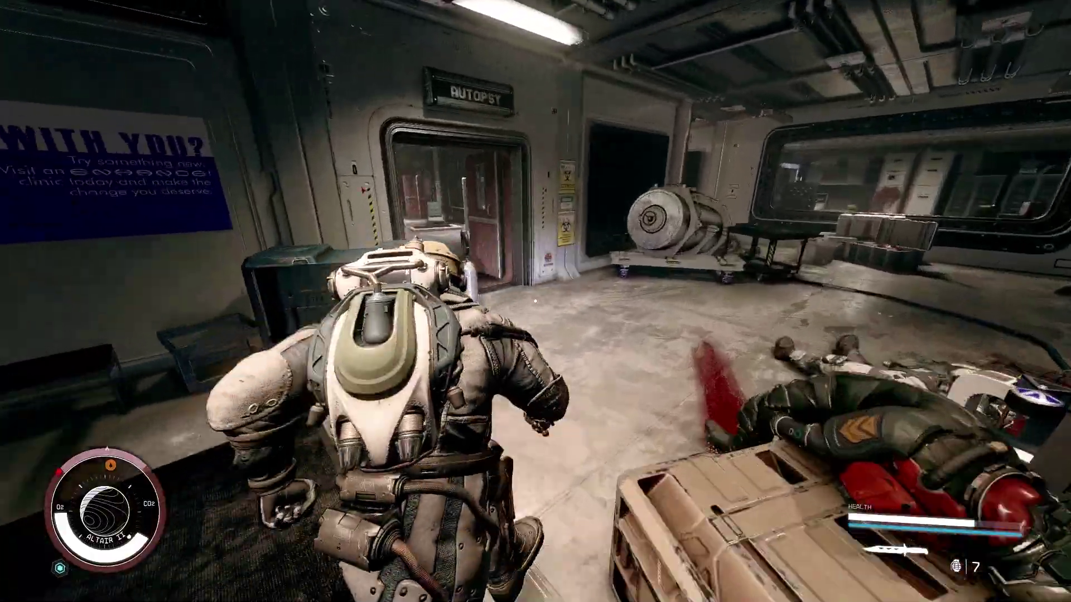
pyautogui.press('w')
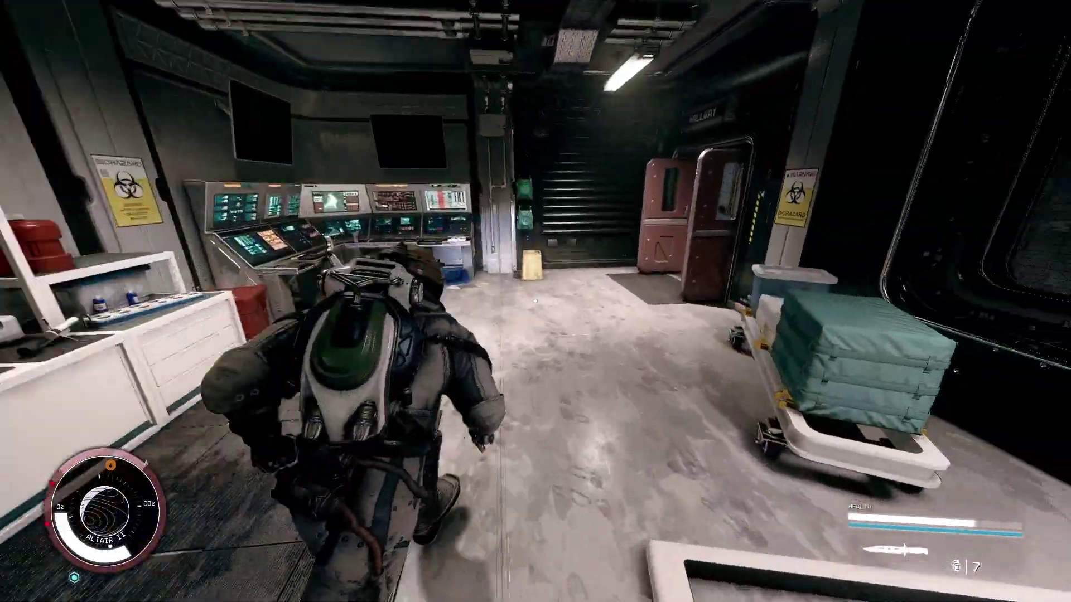
pyautogui.press('w')
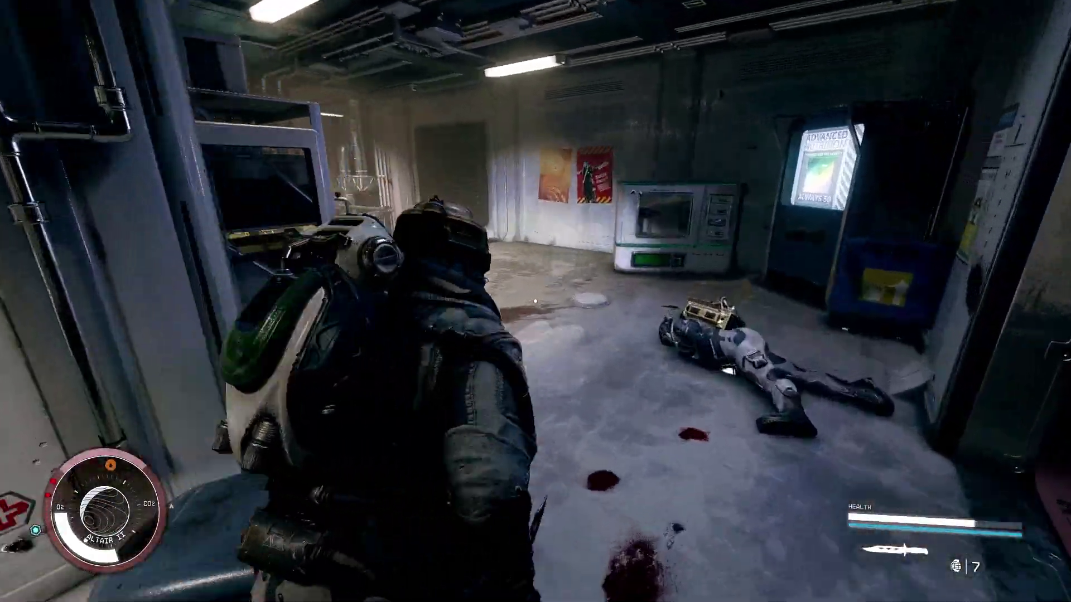
pyautogui.press('w')
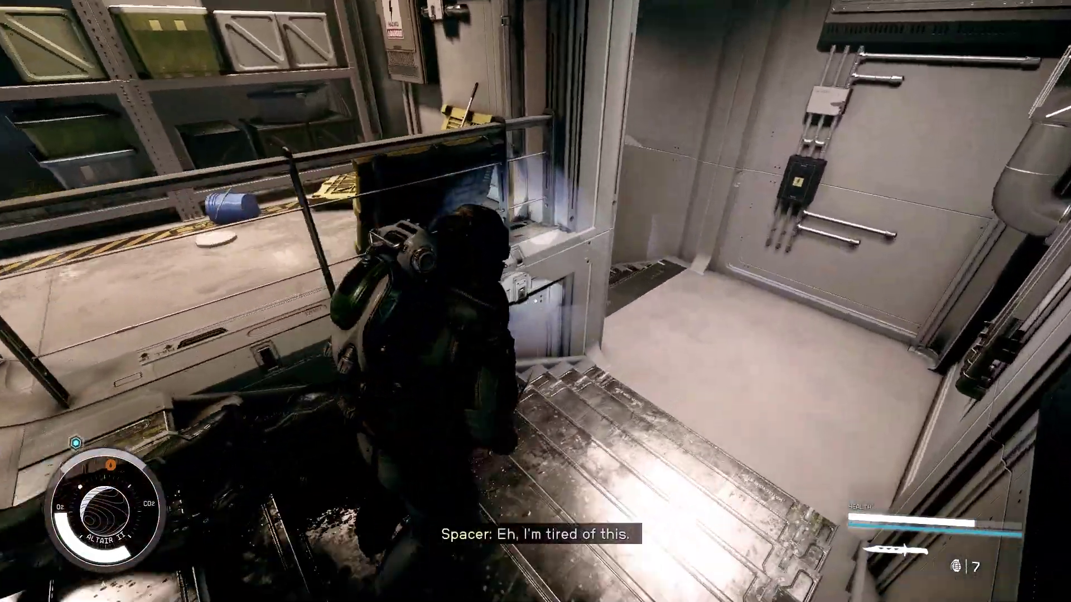
pyautogui.press('w')
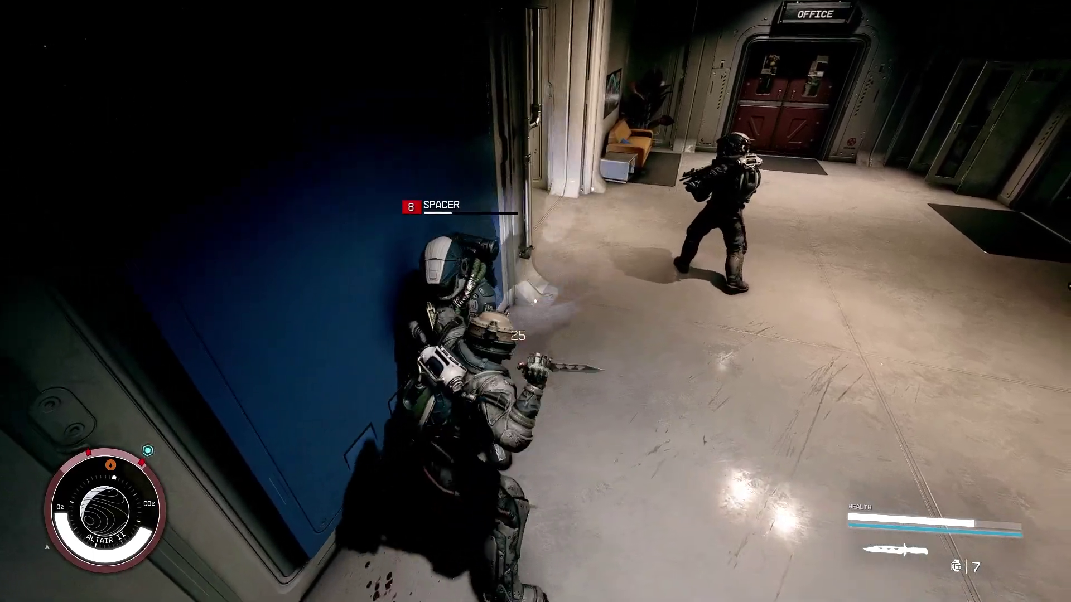
pyautogui.click(535, 302)
# Loot the Technician's Ground Crew Spacesuit, 7.77mm Caseless ammo and 3KV LZR Cartridge from the bodies
pyautogui.press('f')
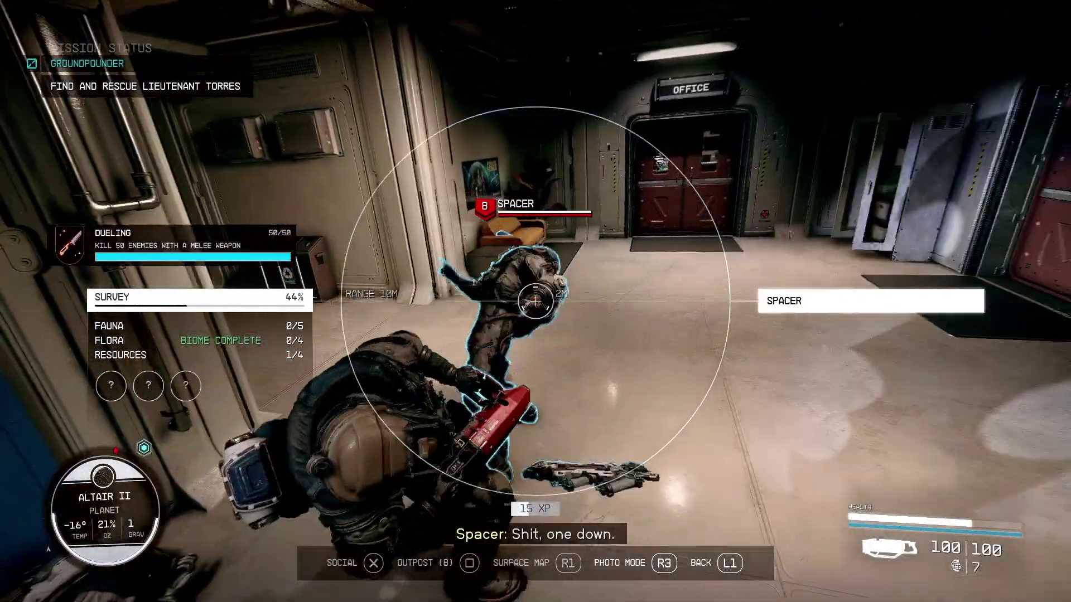
pyautogui.press('f')
pyautogui.press('w')
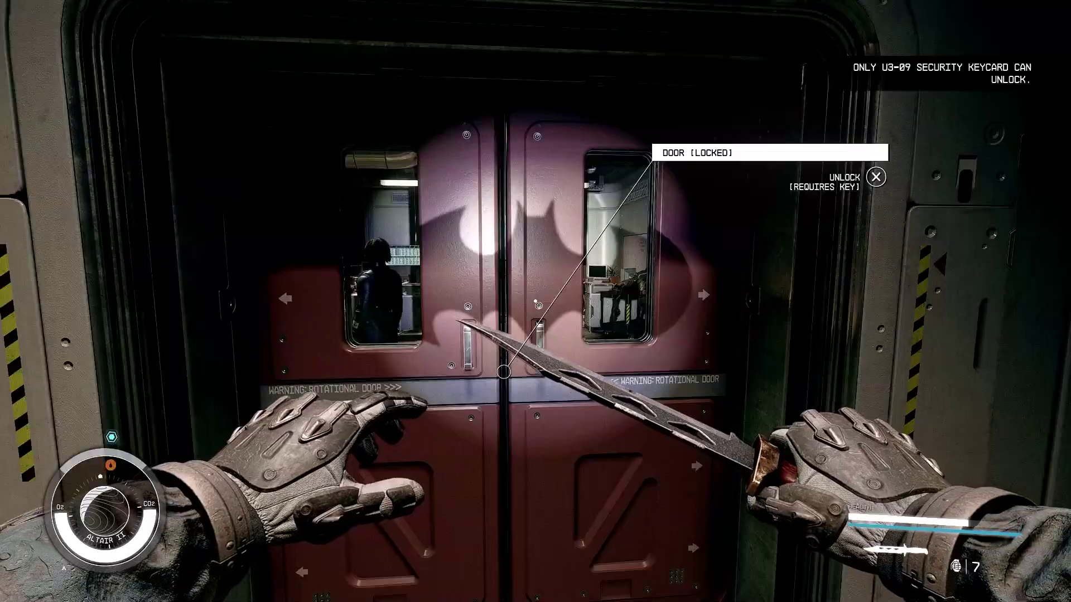
pyautogui.press('d')
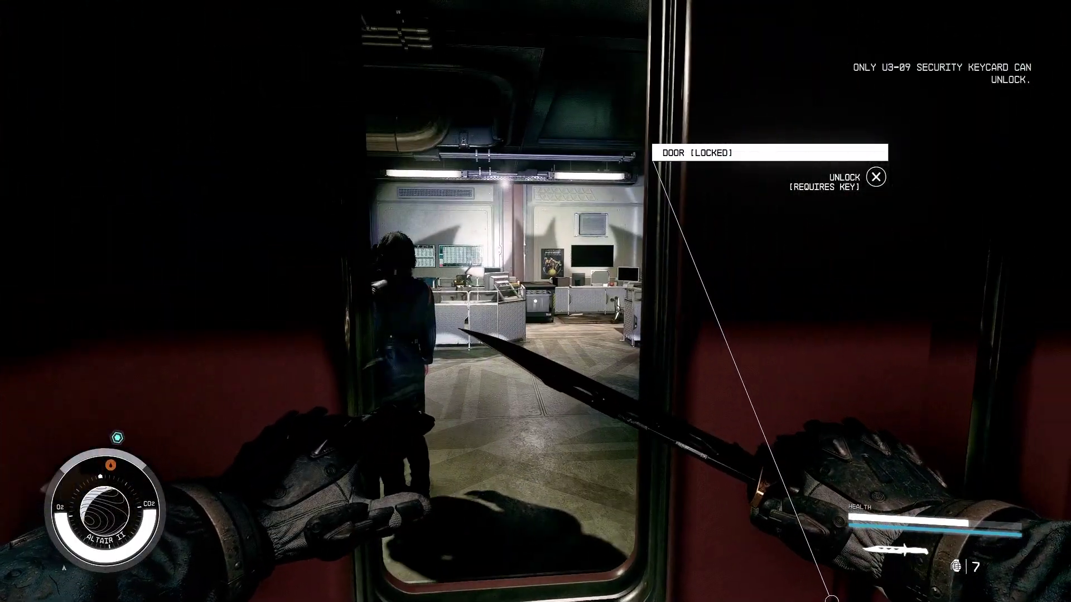
pyautogui.press('w')
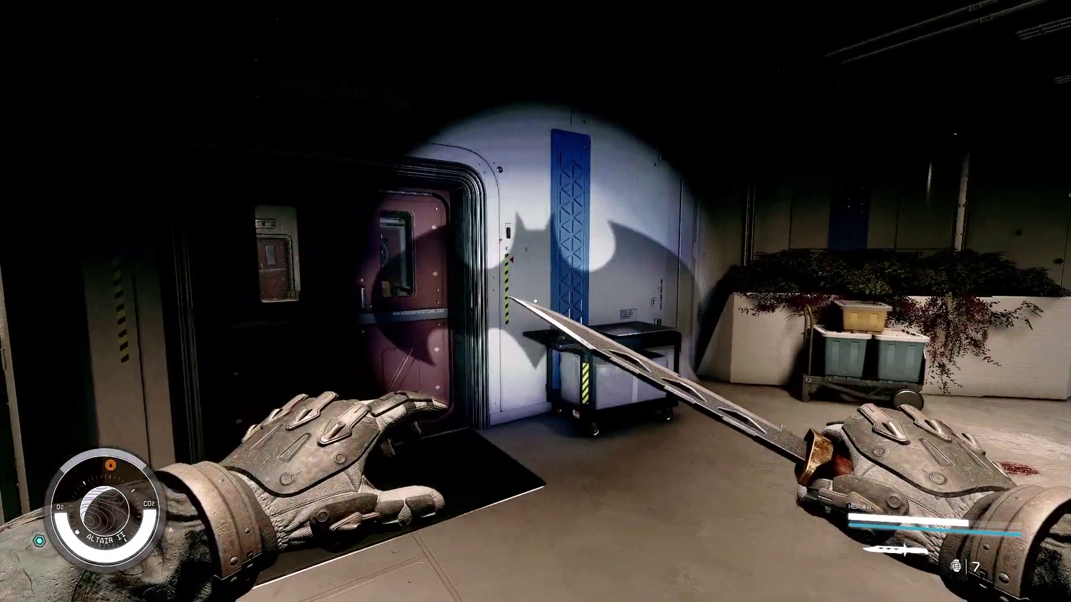
pyautogui.press('w')
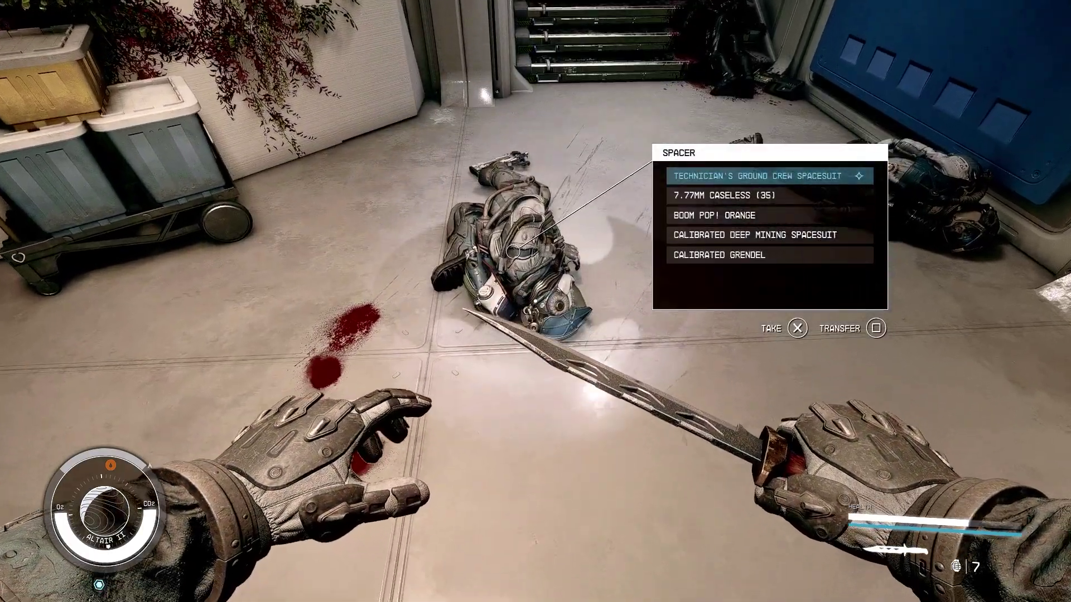
pyautogui.press('e')
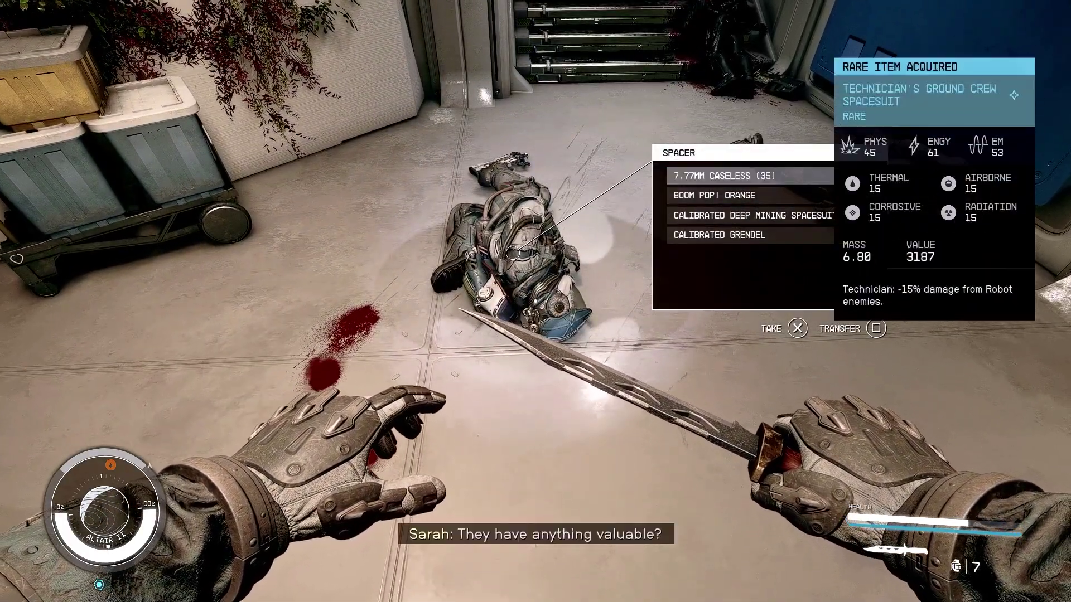
pyautogui.press('e')
pyautogui.press('w')
pyautogui.press('e')
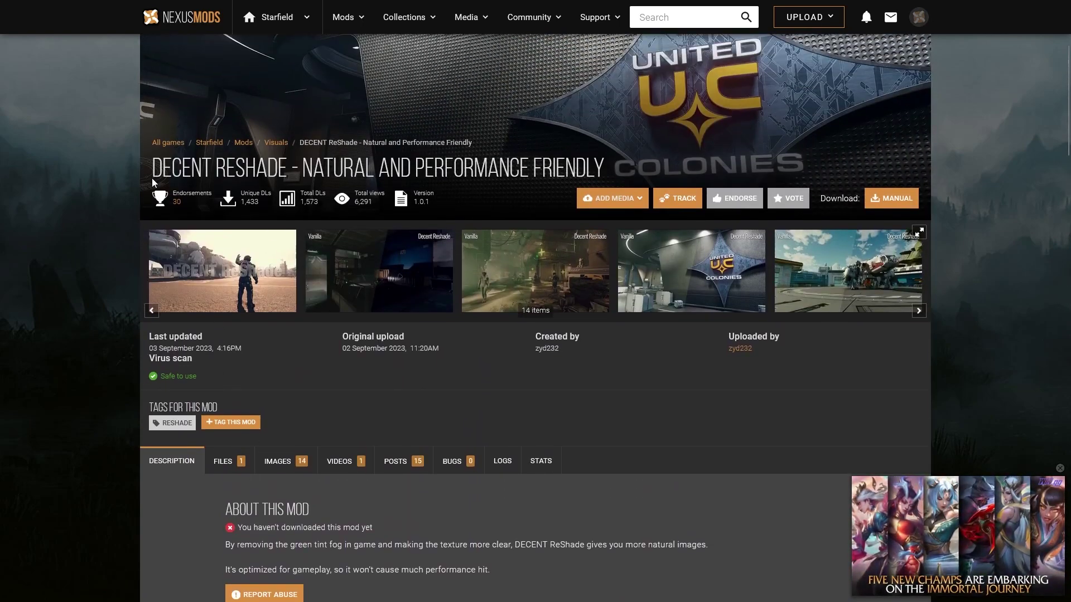
# Download the DECENT ReShade 1.0.1 file through Manual download and Slow download
pyautogui.moveTo(152, 178); pyautogui.dragTo(608, 166)
pyautogui.click(894, 200)
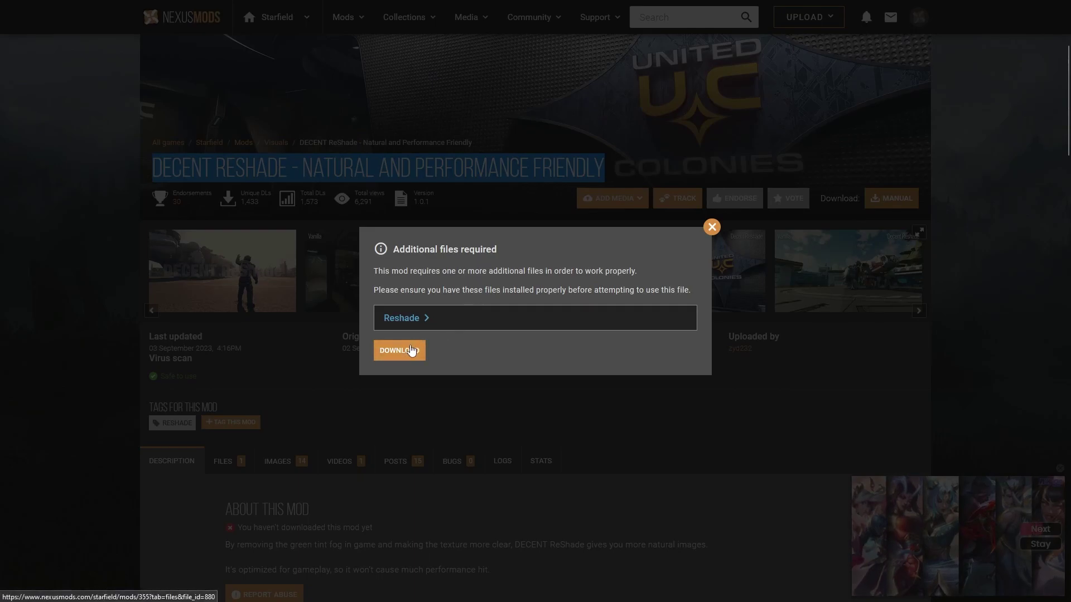
pyautogui.click(390, 357)
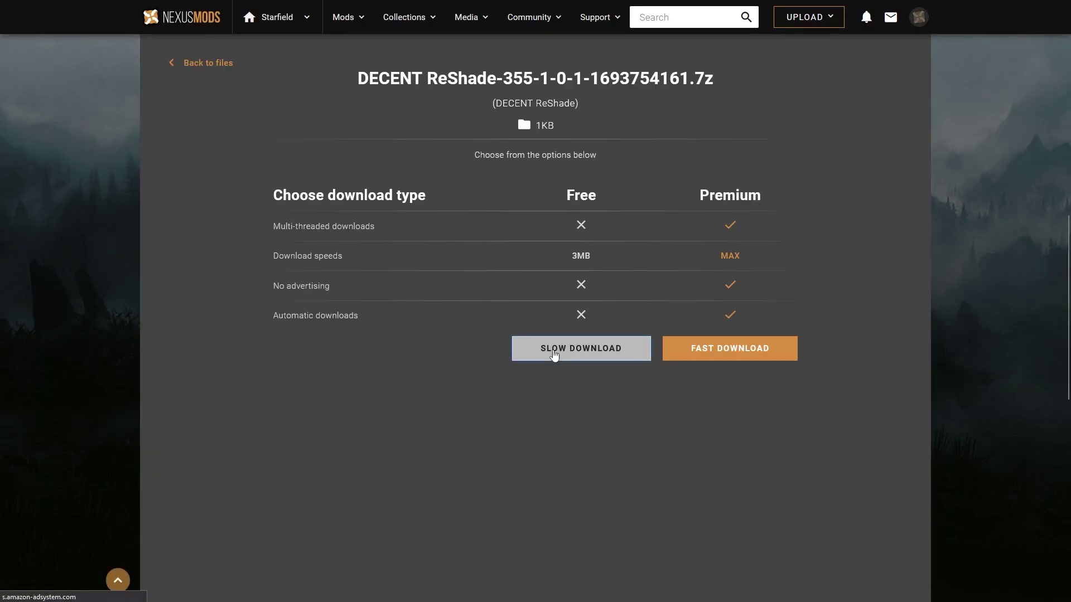
pyautogui.click(554, 351)
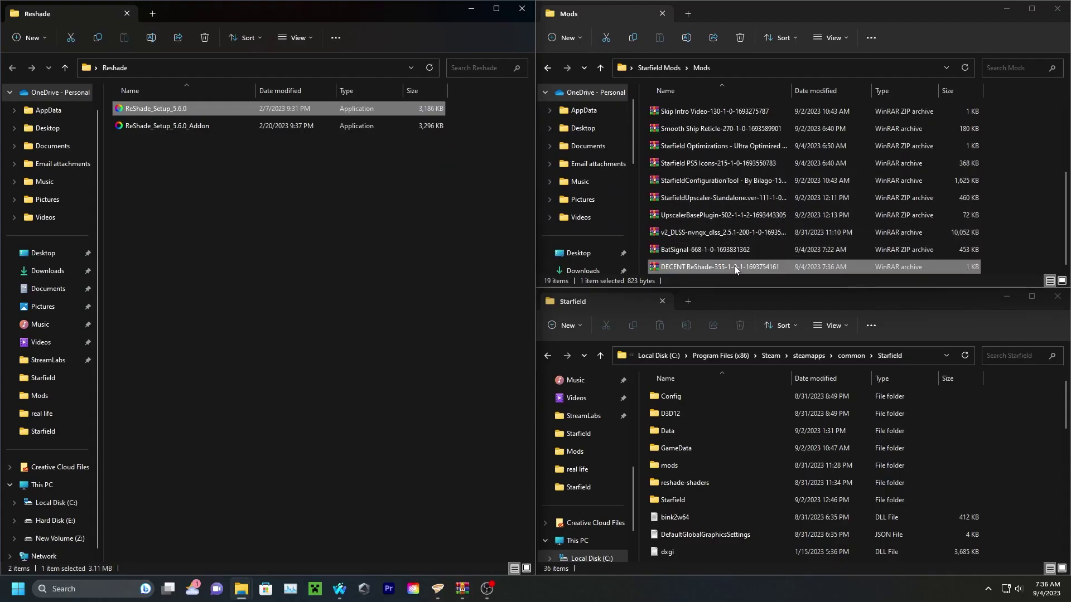
# Drag the DECENT ReShade Preset .ini from the .7z into steamapps\common\Starfield, then close WinRAR
pyautogui.doubleClick(734, 267)
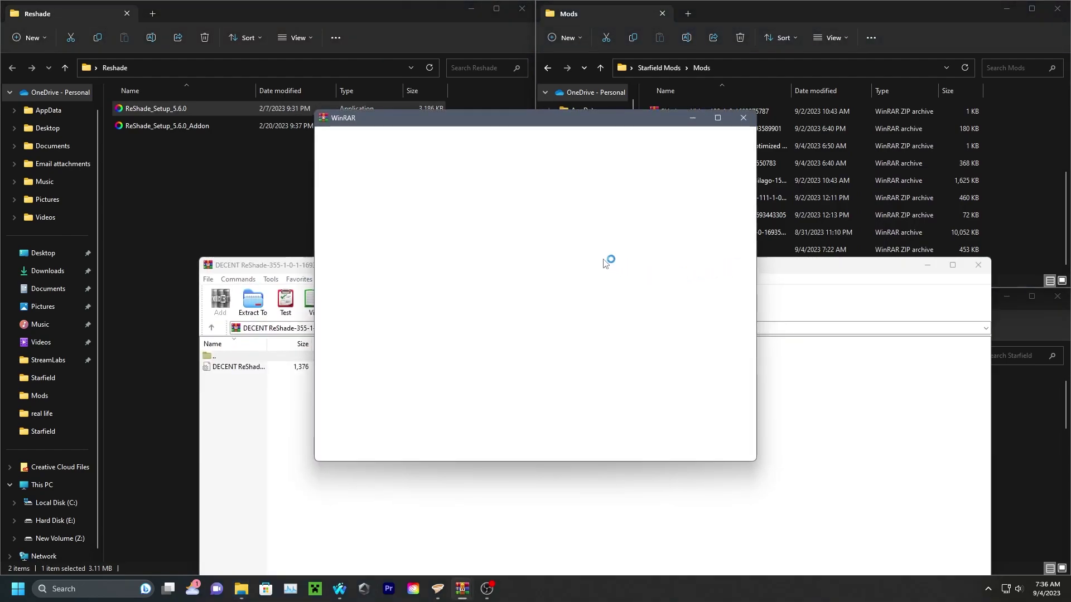
pyautogui.click(752, 113)
pyautogui.moveTo(647, 258); pyautogui.dragTo(575, 72)
pyautogui.click(1051, 397)
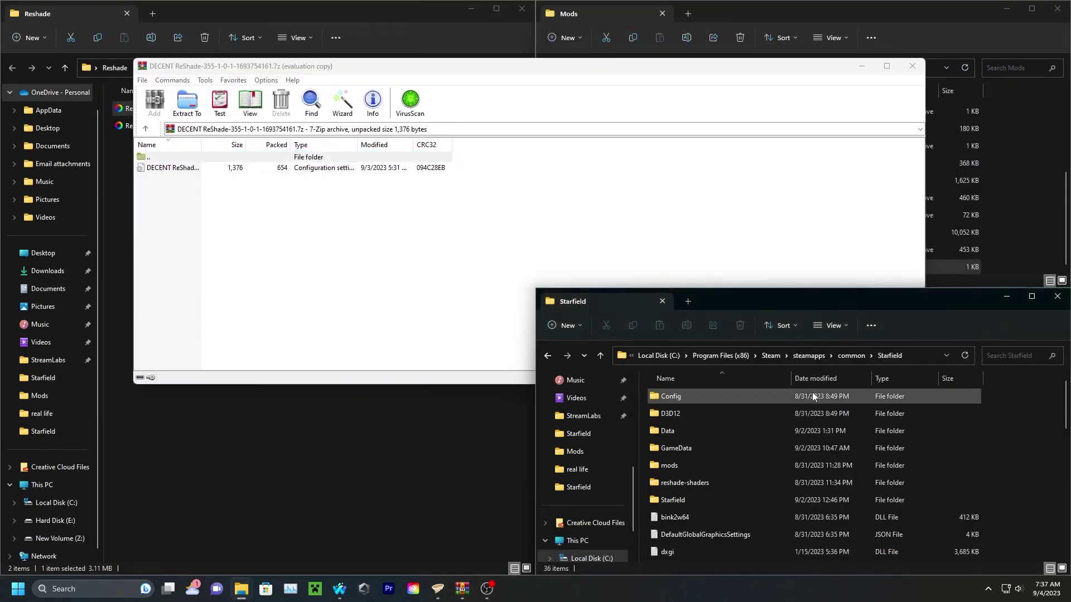
pyautogui.click(546, 355)
pyautogui.doubleClick(697, 416)
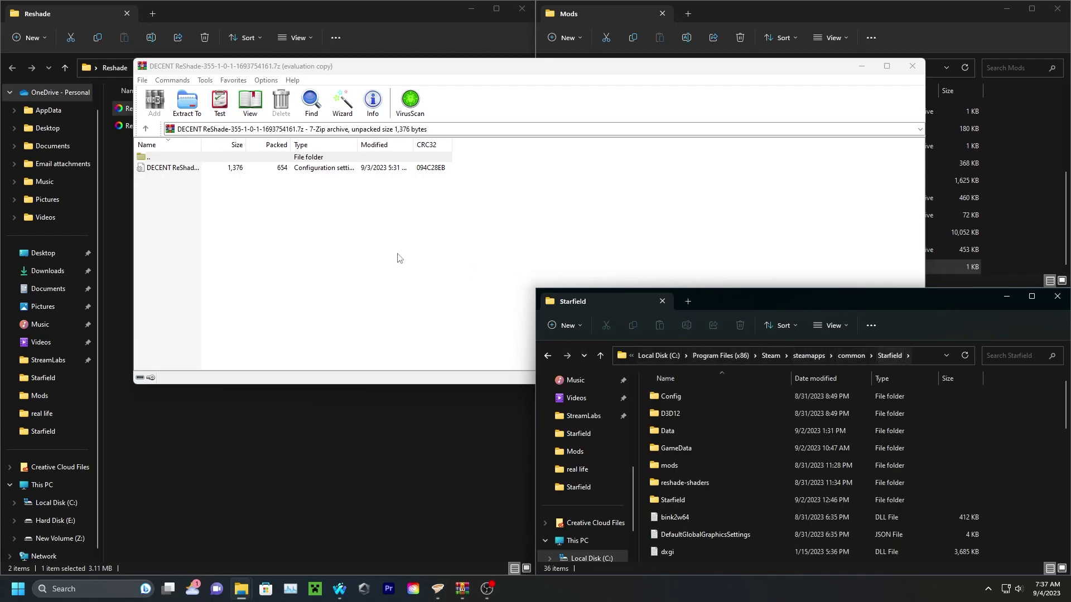
pyautogui.moveTo(273, 171); pyautogui.dragTo(1067, 395)
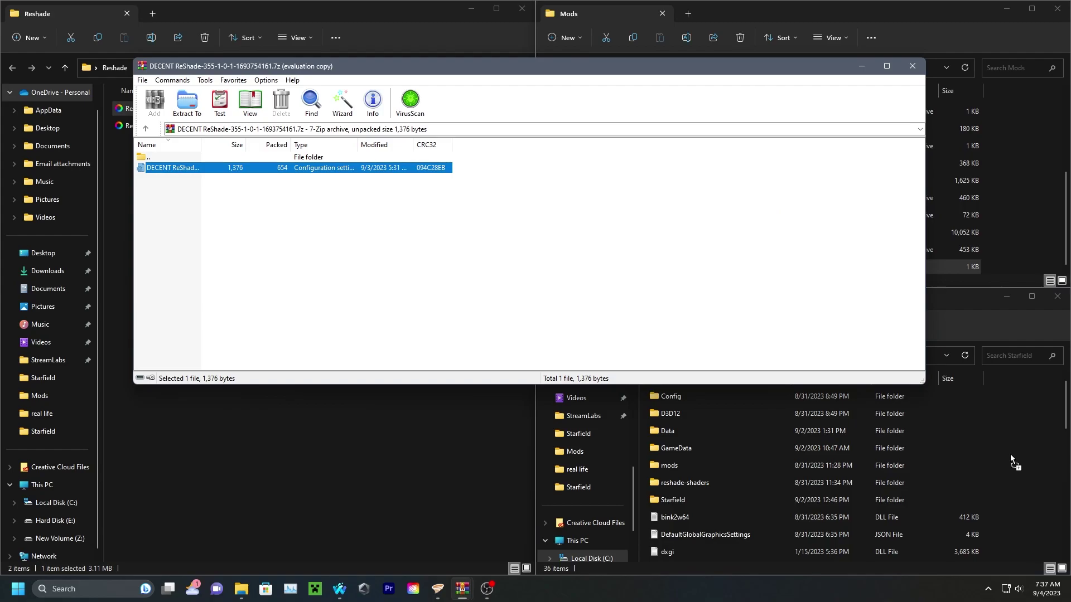
pyautogui.moveTo(1009, 454); pyautogui.dragTo(1009, 454)
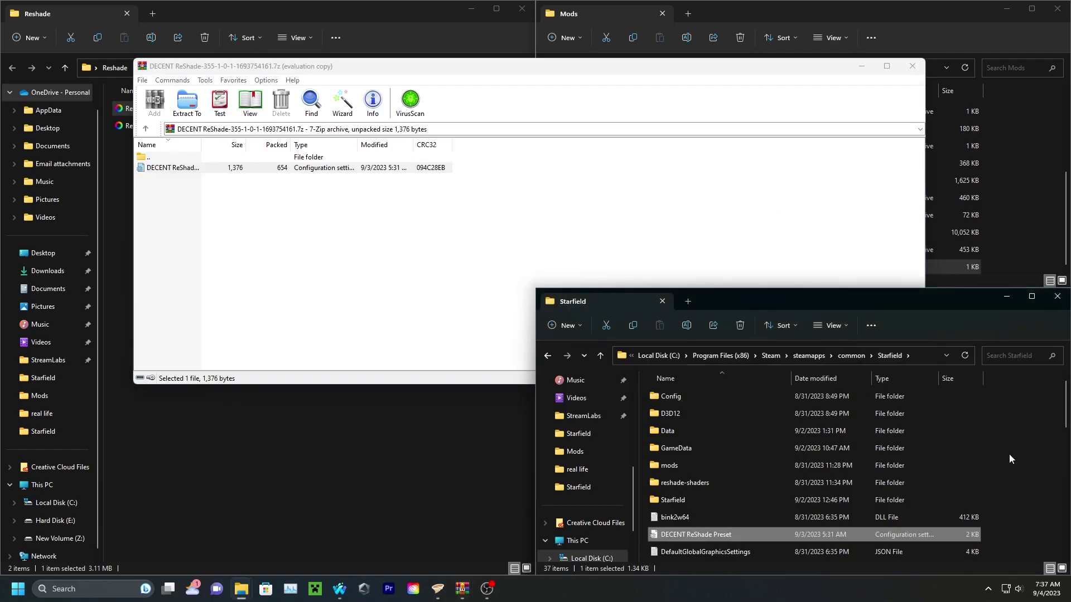
pyautogui.click(910, 67)
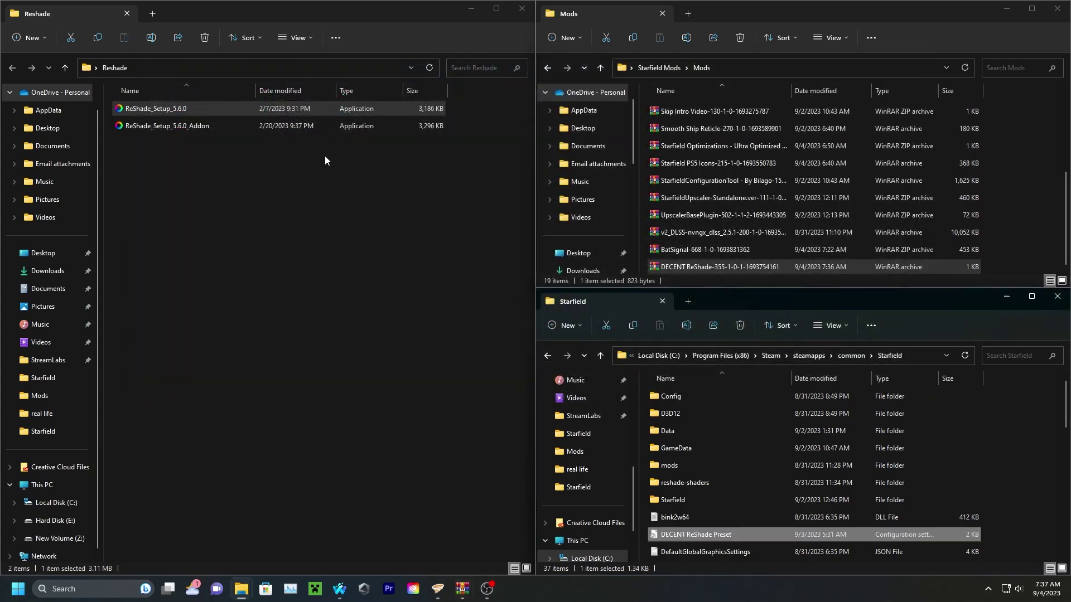
# Launch ReShade Setup 5.6.0 and modify Starfield's existing DirectX 10/11/12 installation
pyautogui.doubleClick(161, 114)
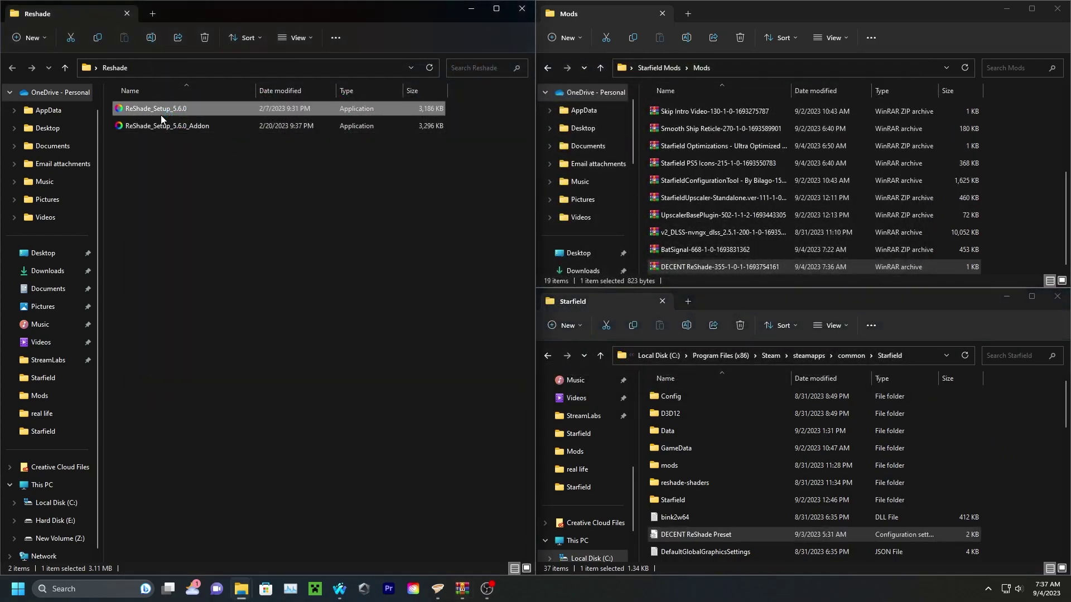
pyautogui.write('star')
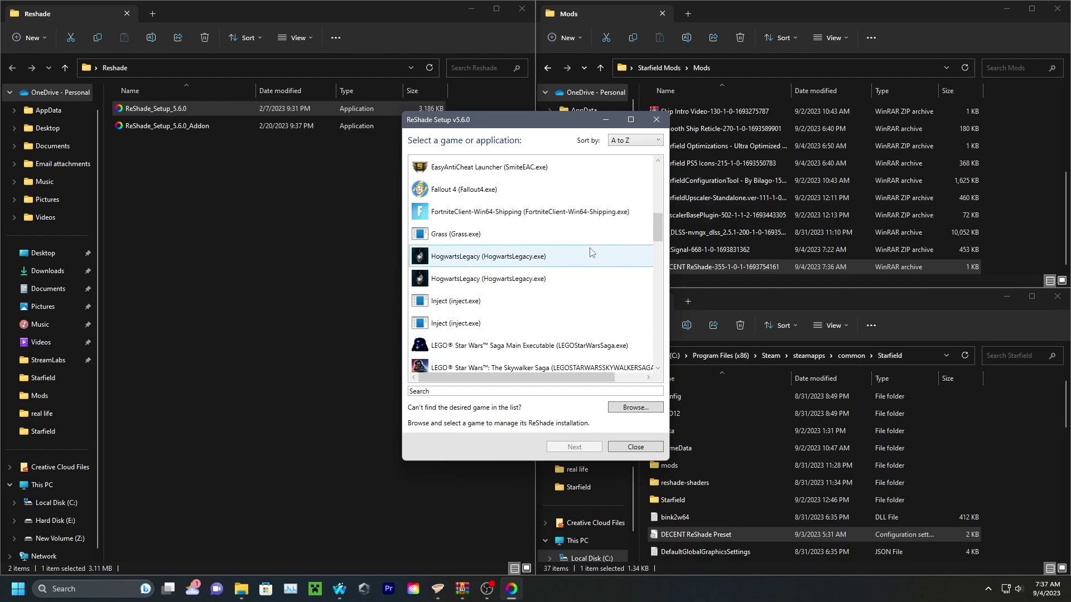
pyautogui.click(495, 328)
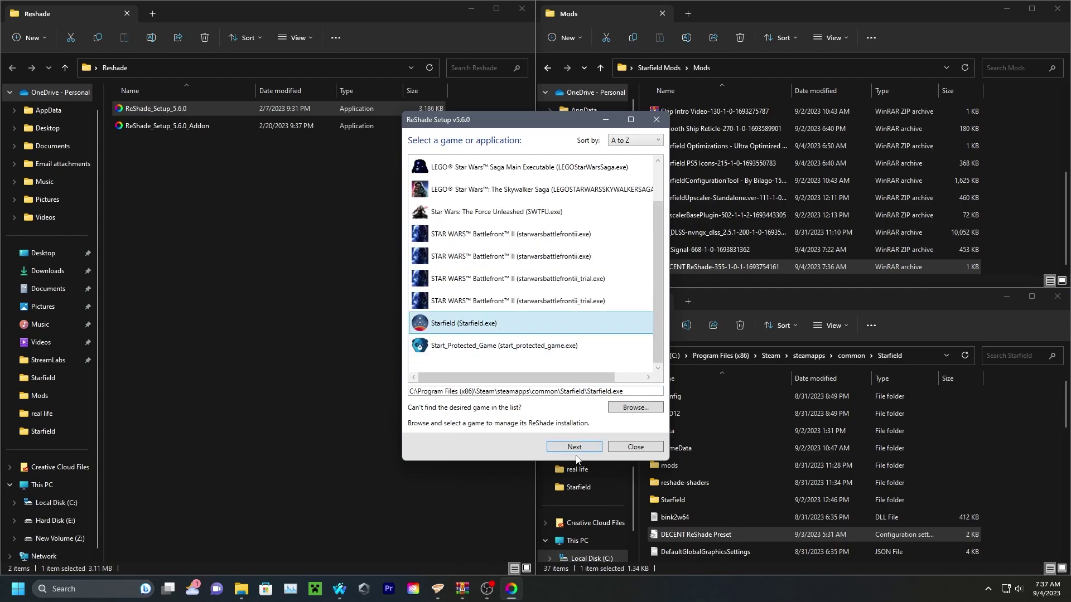
pyautogui.click(565, 447)
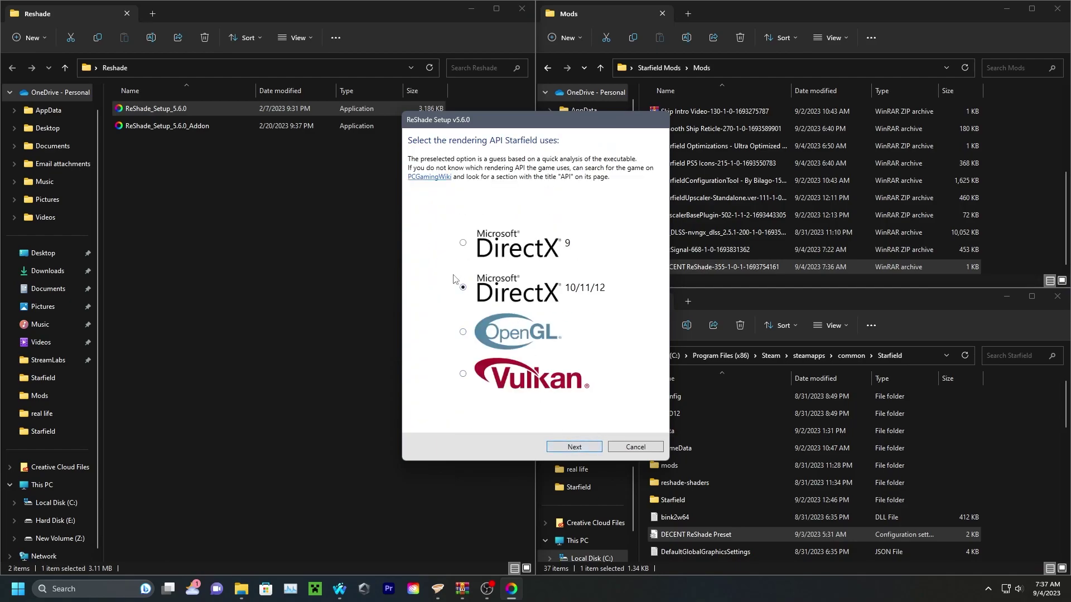
pyautogui.click(575, 448)
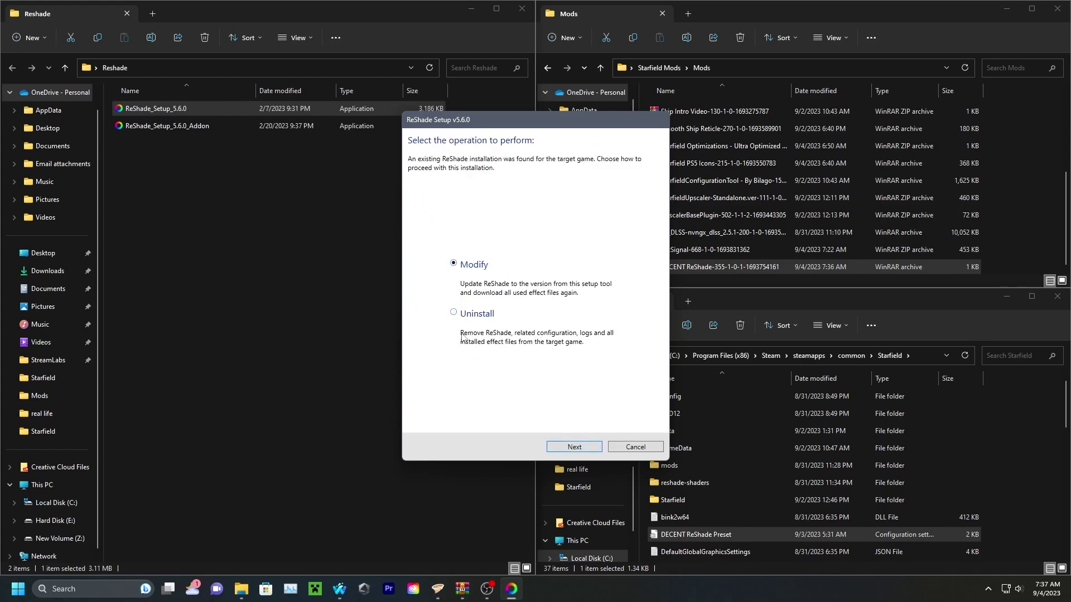
pyautogui.click(581, 449)
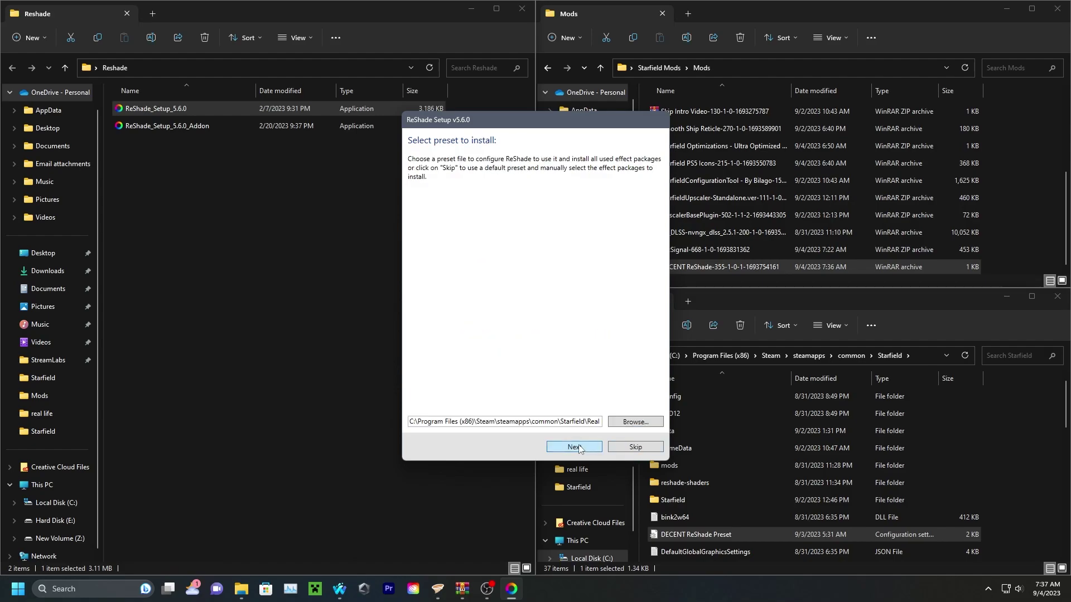
# Choose the DECENT ReShade Preset file and continue to the effect package list
pyautogui.click(623, 427)
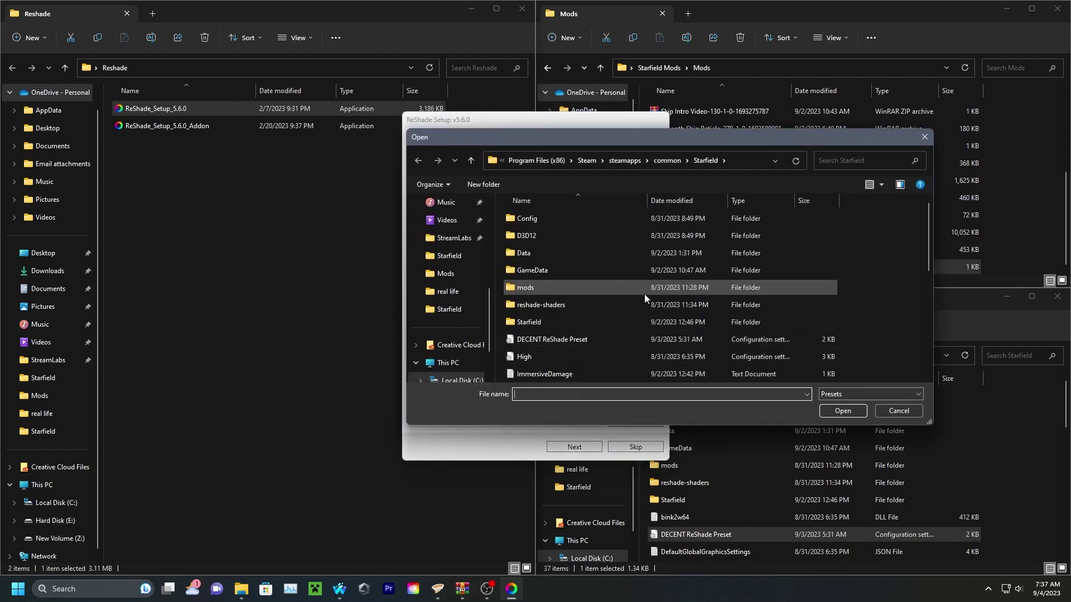
pyautogui.scroll(-1, 638, 291)
pyautogui.moveTo(727, 134); pyautogui.dragTo(558, 303)
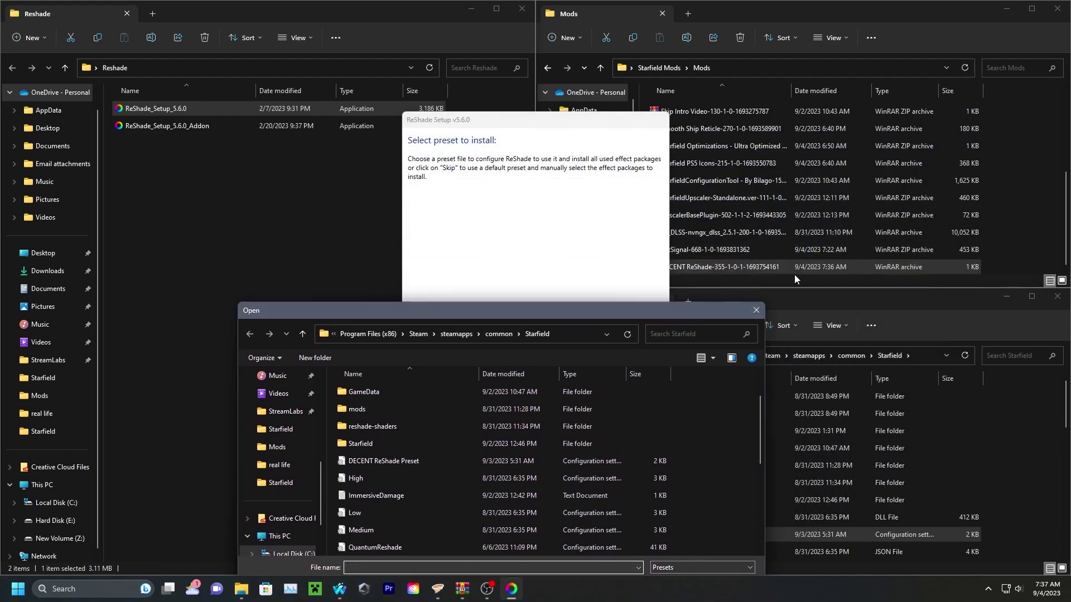
pyautogui.click(403, 433)
pyautogui.click(673, 555)
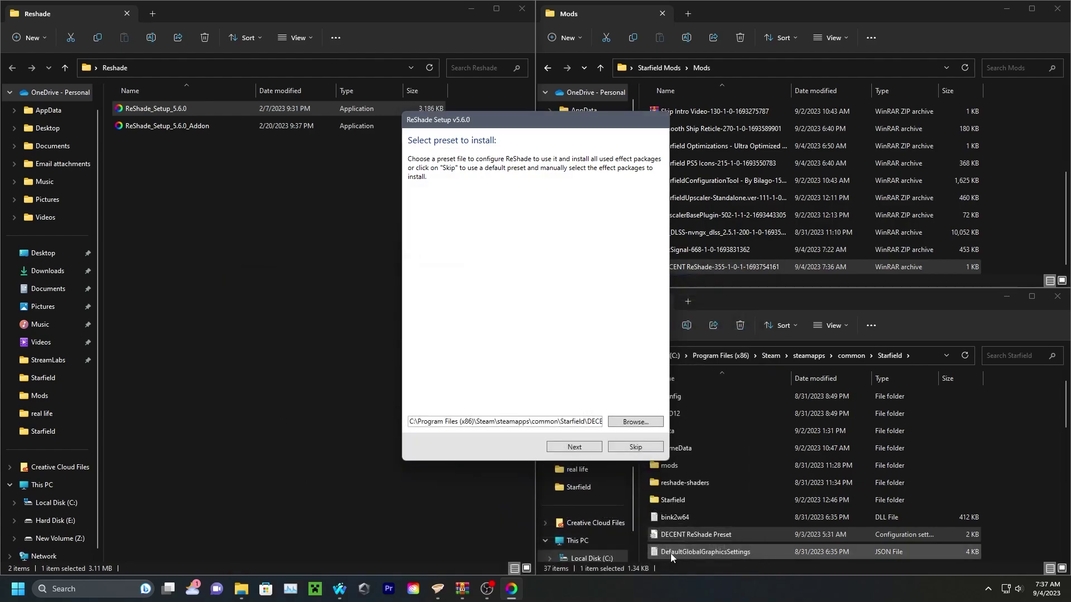
pyautogui.click(564, 448)
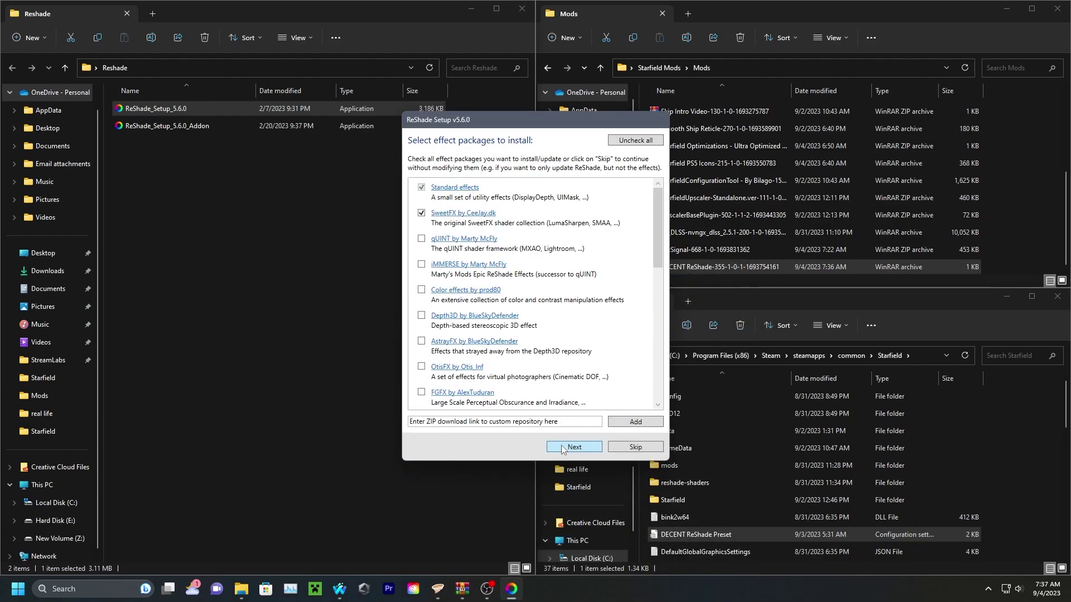
# In the mod's description, highlight the Installation step 4 note that nothing else needs changing
pyautogui.click(339, 591)
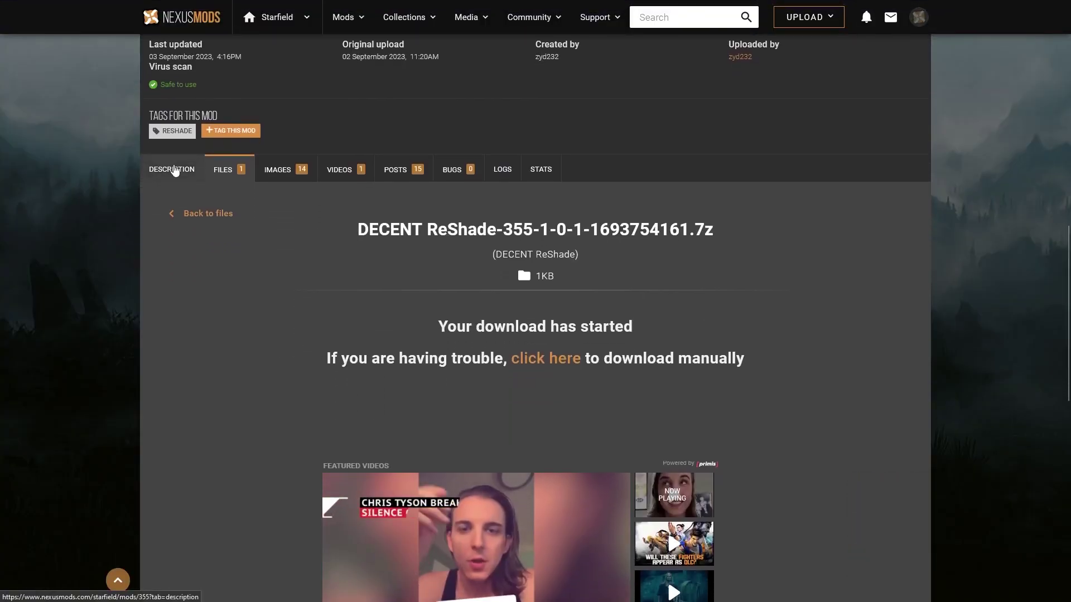
pyautogui.click(174, 171)
pyautogui.scroll(-3, 479, 335)
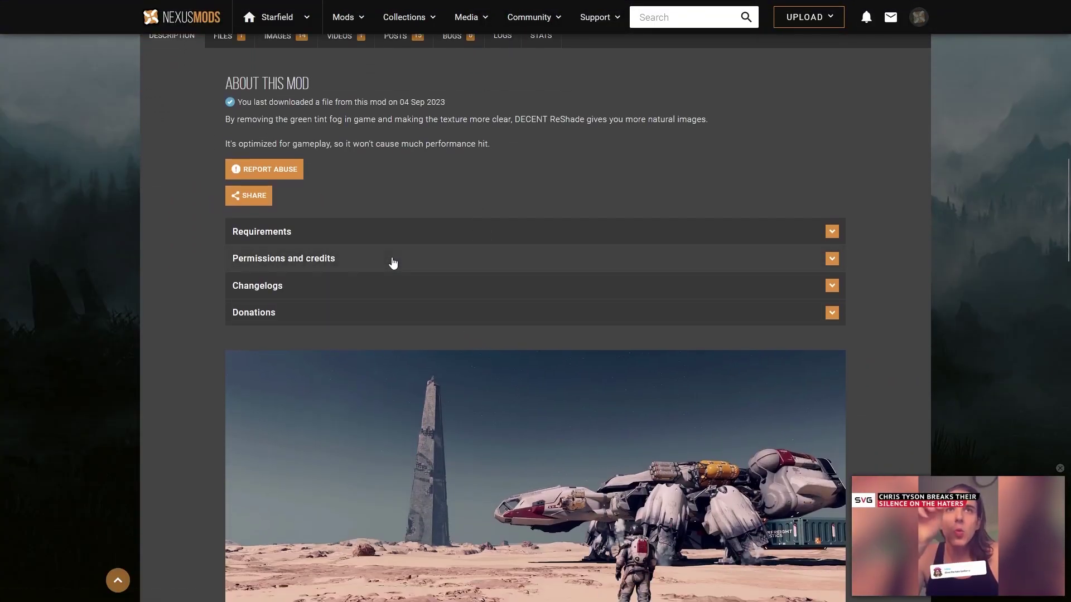
pyautogui.scroll(-5, 403, 266)
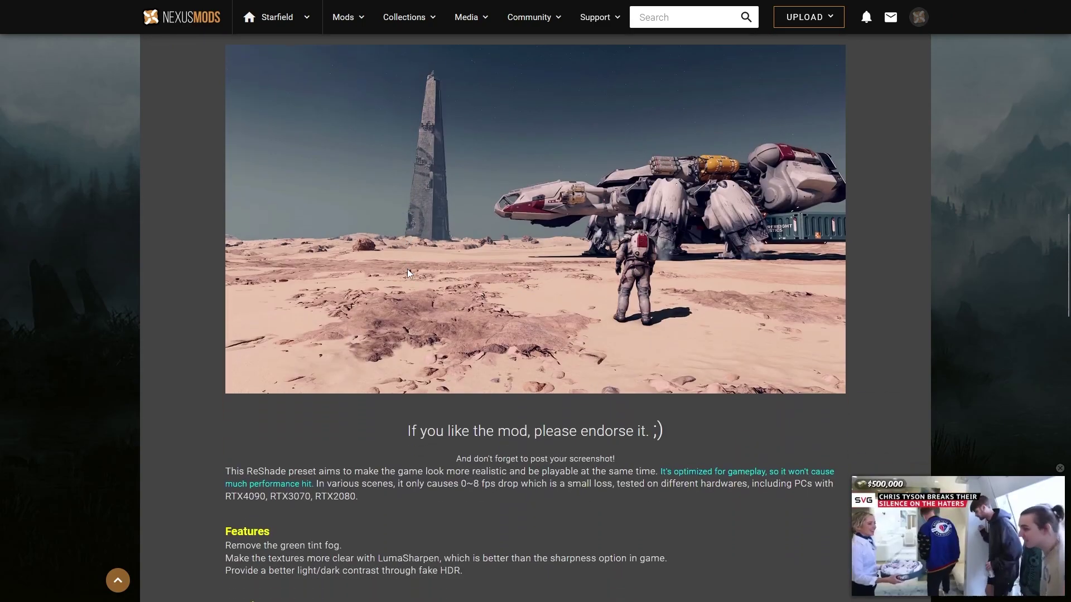
pyautogui.scroll(-5, 407, 269)
pyautogui.moveTo(419, 423); pyautogui.dragTo(601, 425)
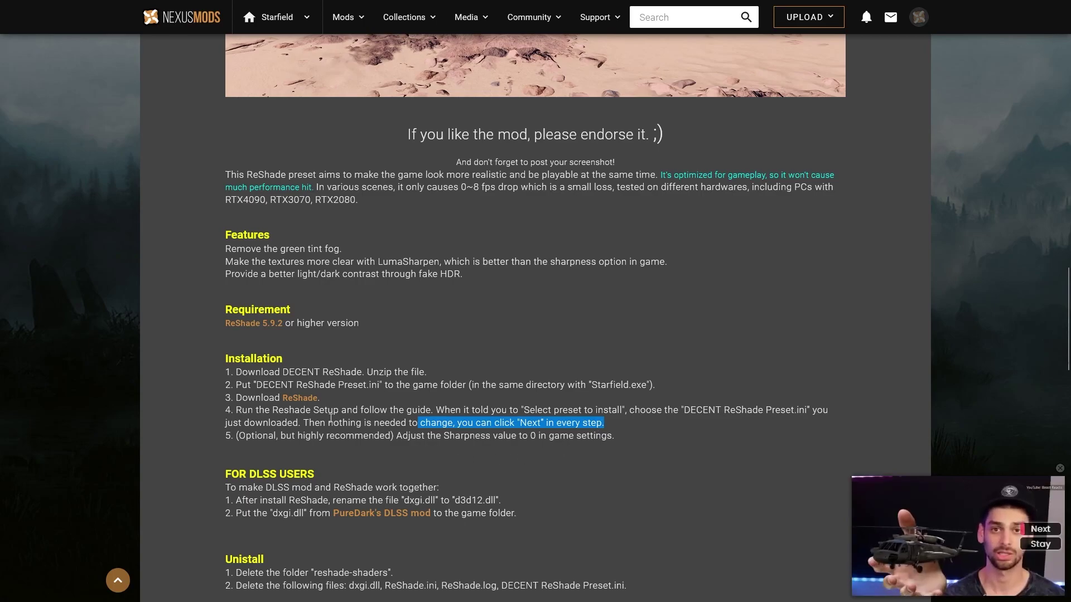
pyautogui.moveTo(303, 422); pyautogui.dragTo(607, 429)
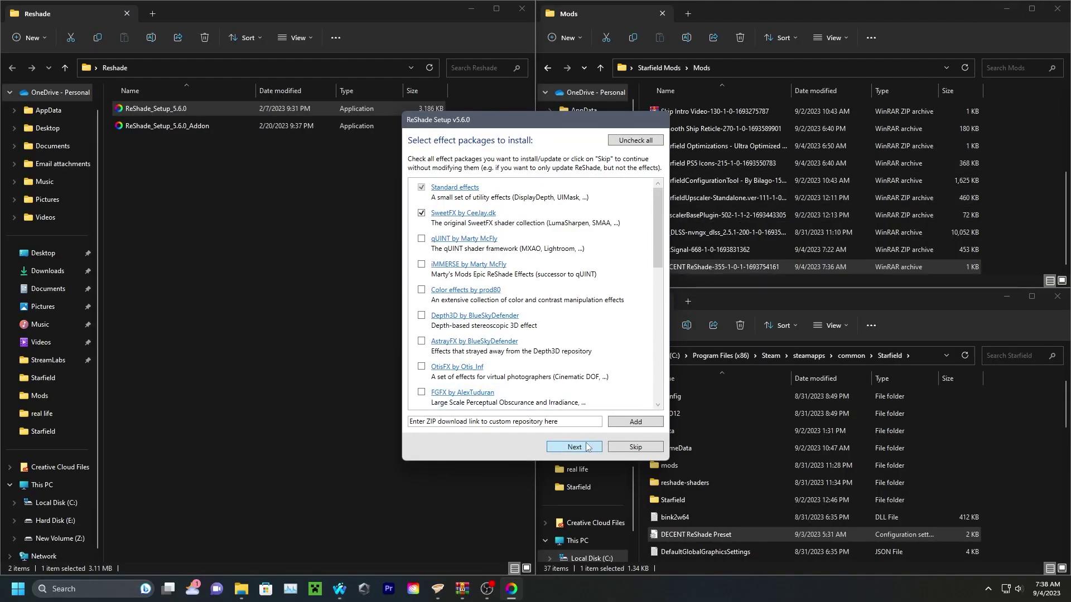
# Install the Standard effects and SweetFX packages, then close ReShade Setup
pyautogui.click(561, 447)
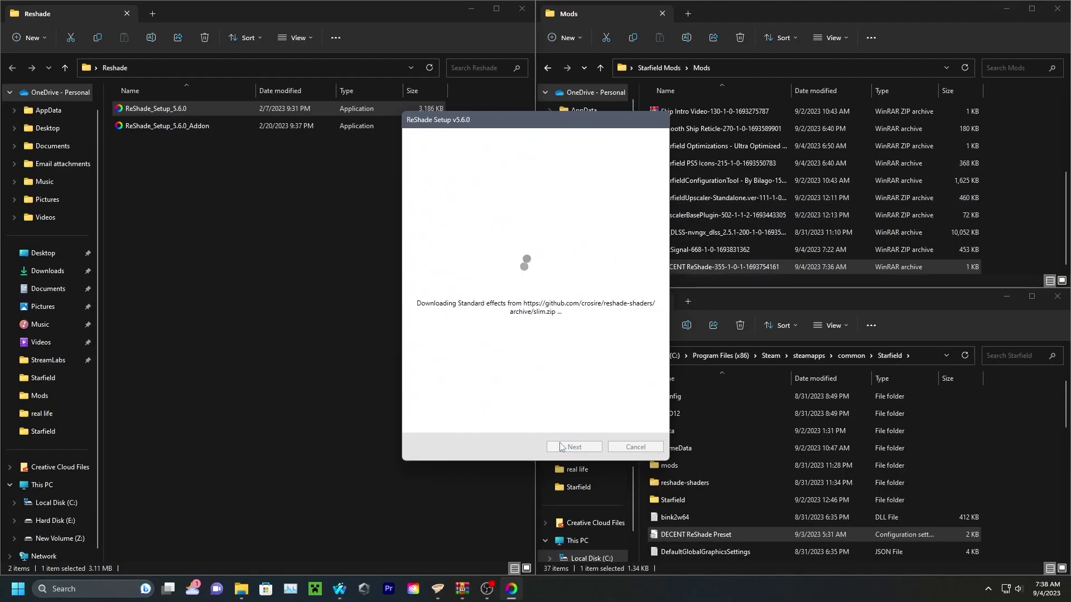
pyautogui.click(561, 448)
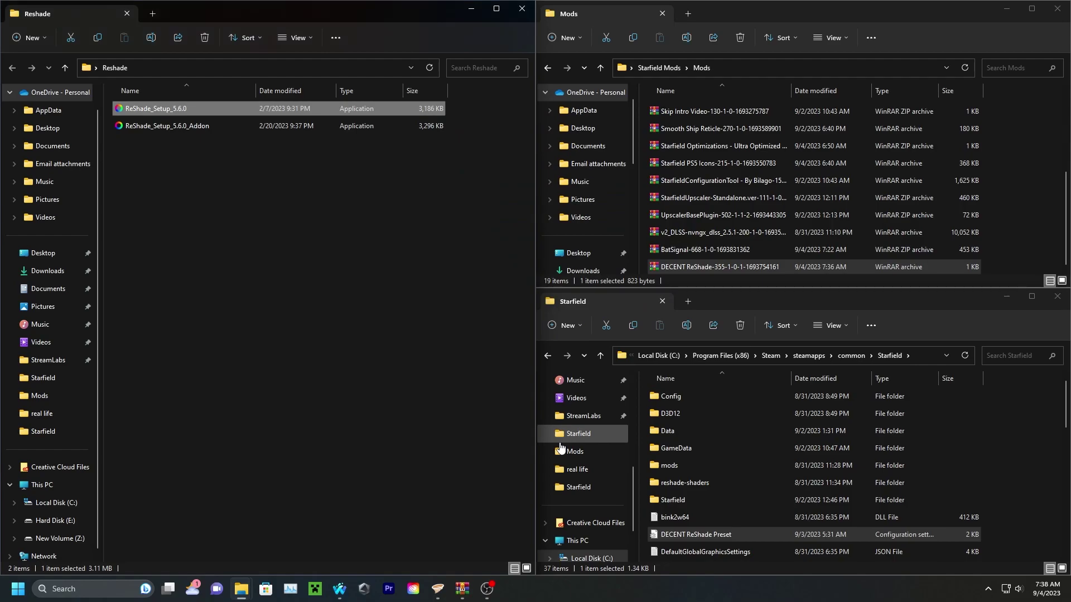
# Minimize the Reshade and Mods folder windows and start Starfield from the SFSE shortcut
pyautogui.click(471, 9)
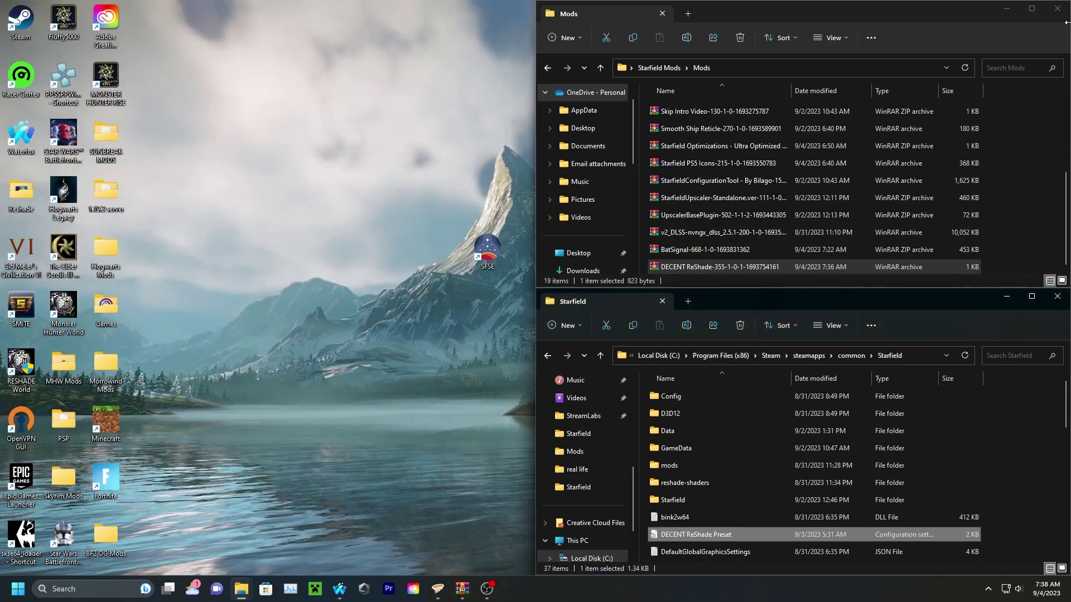
pyautogui.click(1009, 9)
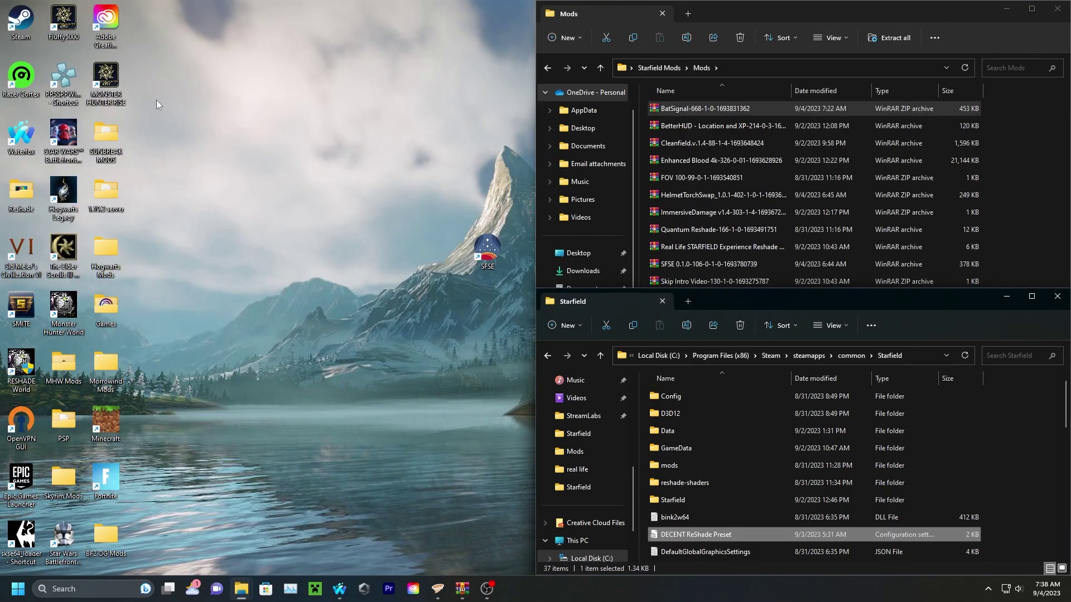
pyautogui.click(1019, 8)
pyautogui.click(488, 252)
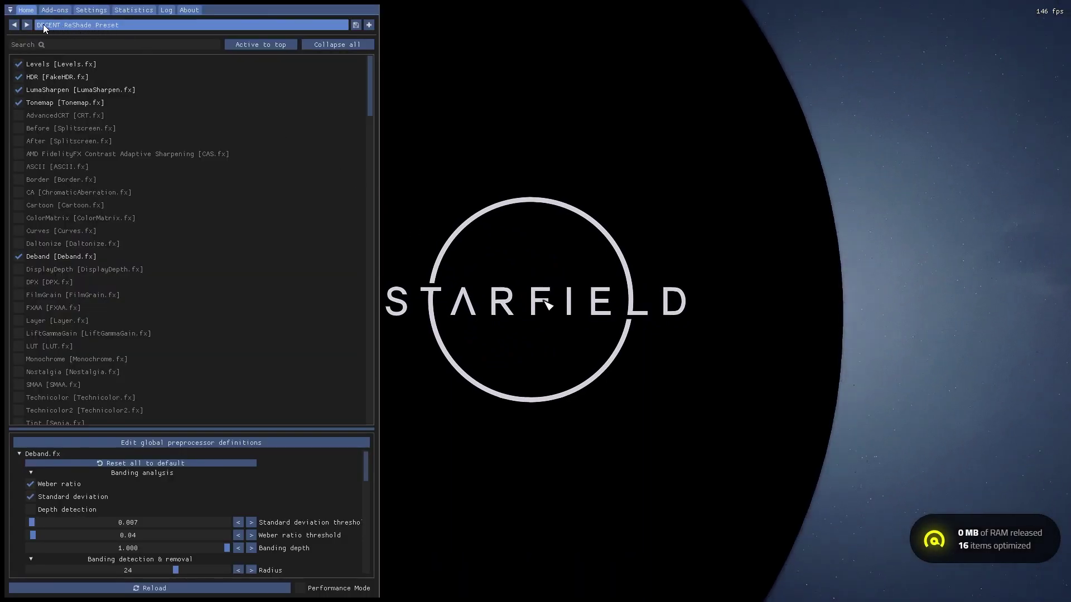
# Assign the [ key as ReShade's Next preset shortcut in Settings
pyautogui.click(104, 8)
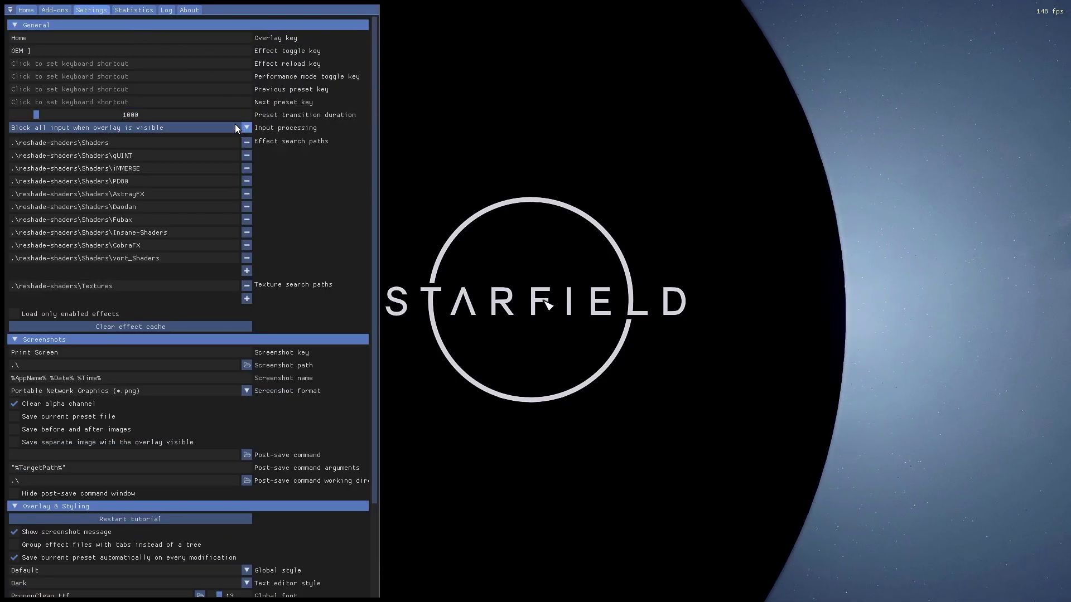
pyautogui.click(193, 102)
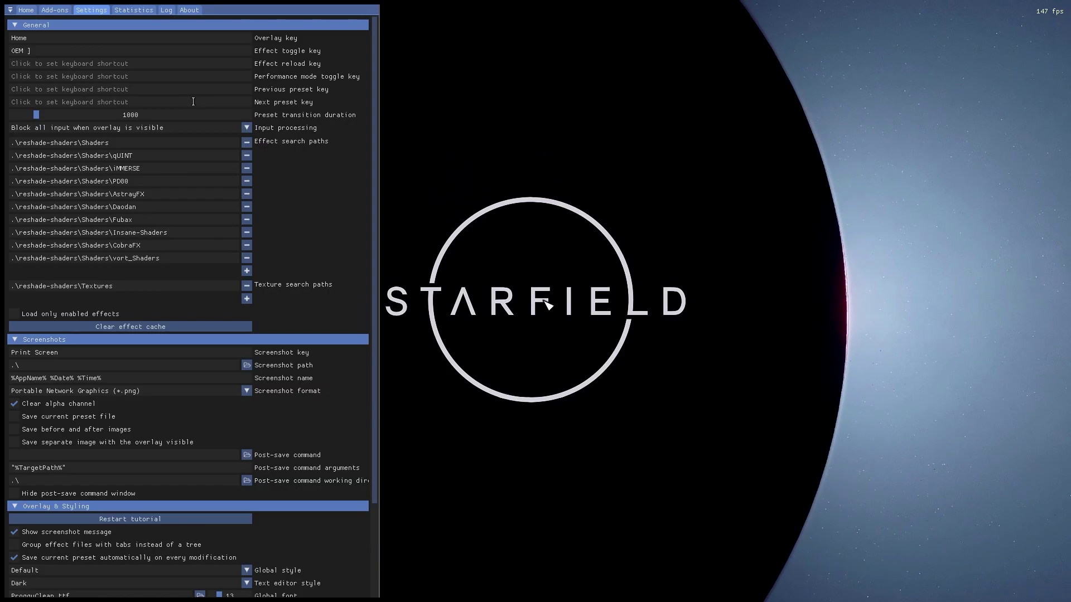
pyautogui.press('[')
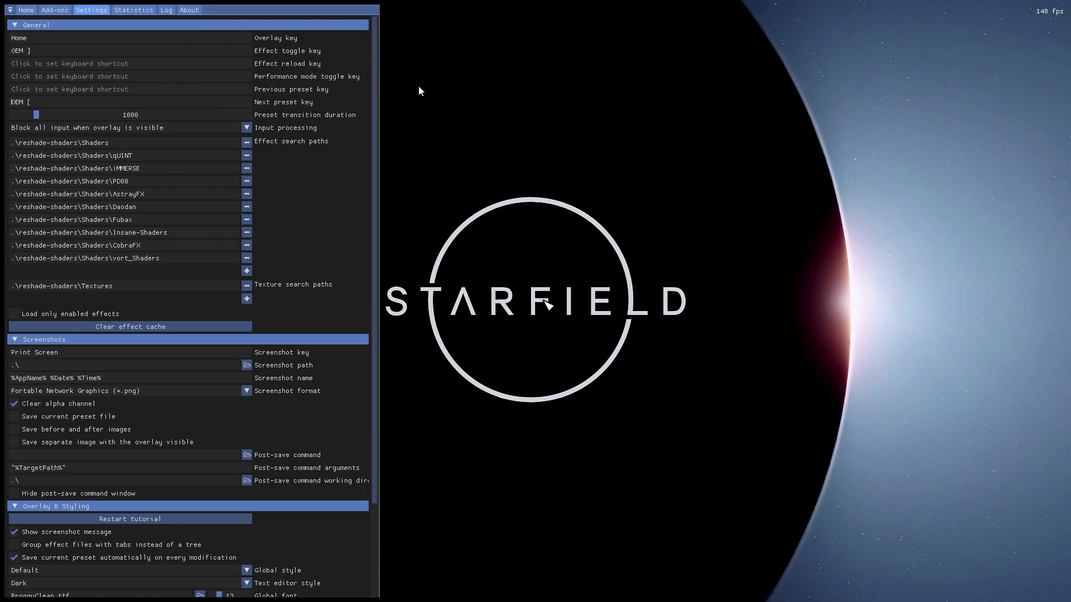
# Cycle the active ReShade preset until QuantumReshade is loaded
pyautogui.click(31, 9)
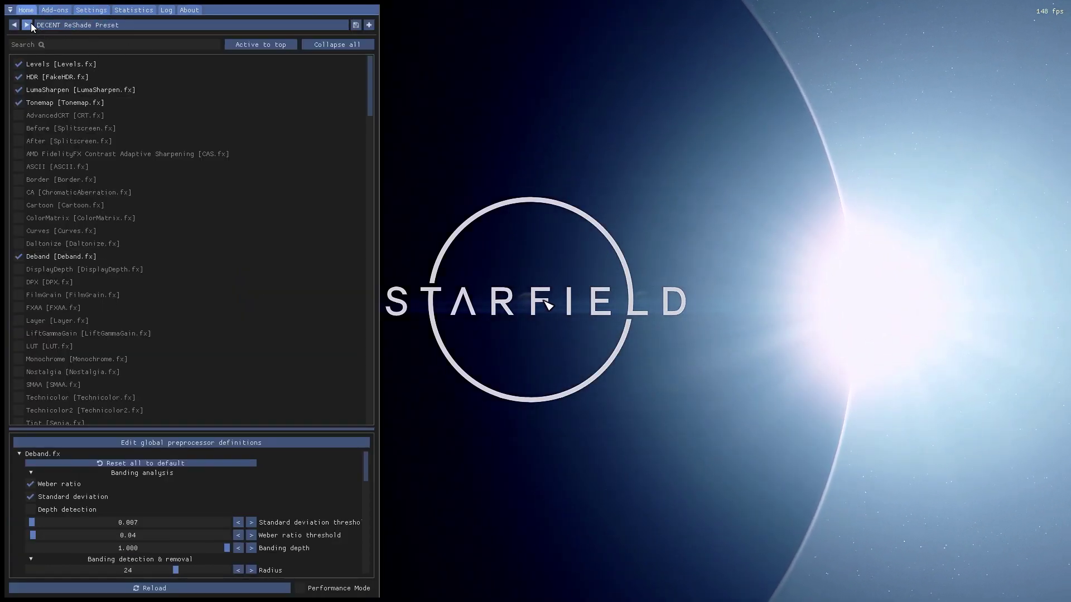
pyautogui.click(31, 23)
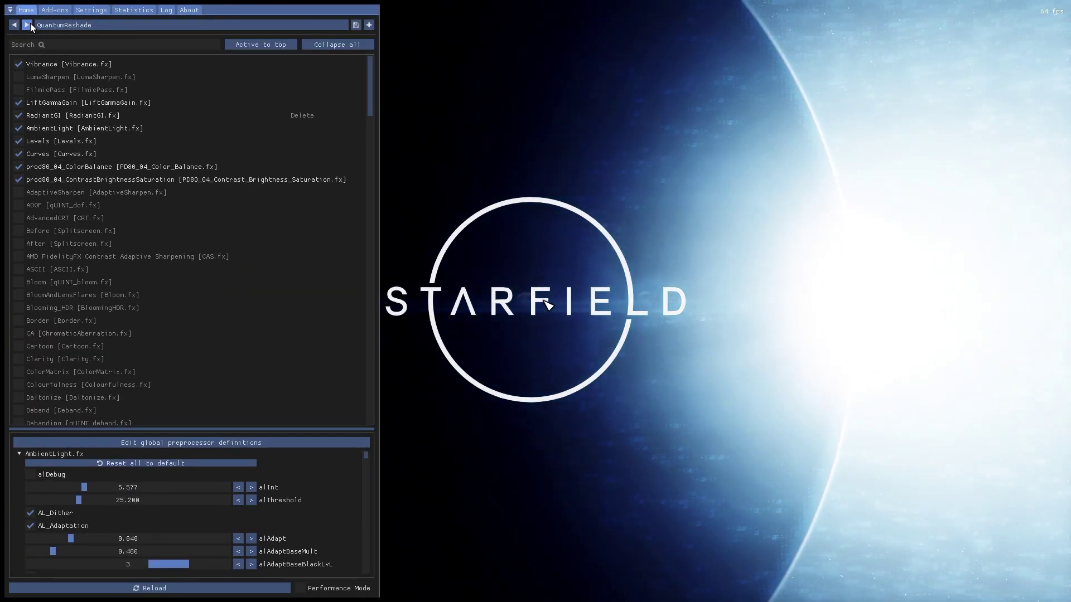
pyautogui.click(27, 24)
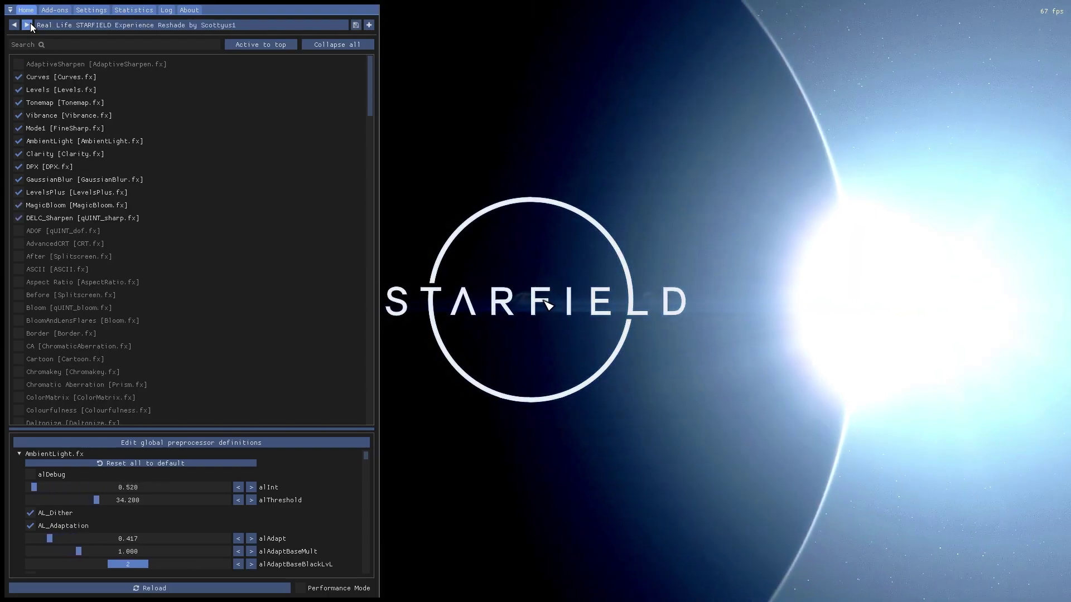
pyautogui.click(27, 25)
pyautogui.click(31, 24)
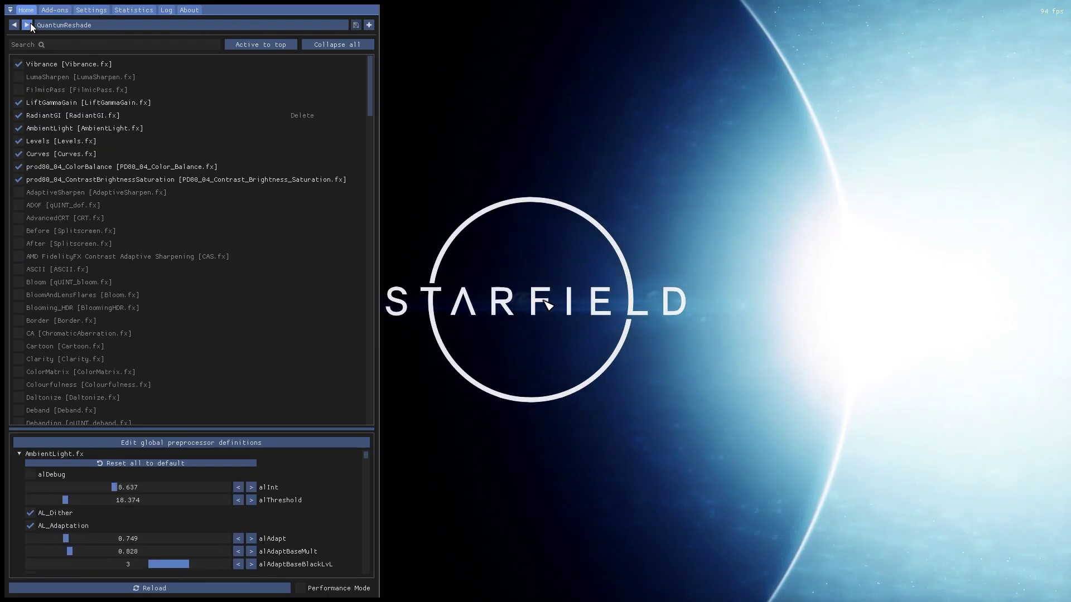
pyautogui.click(369, 25)
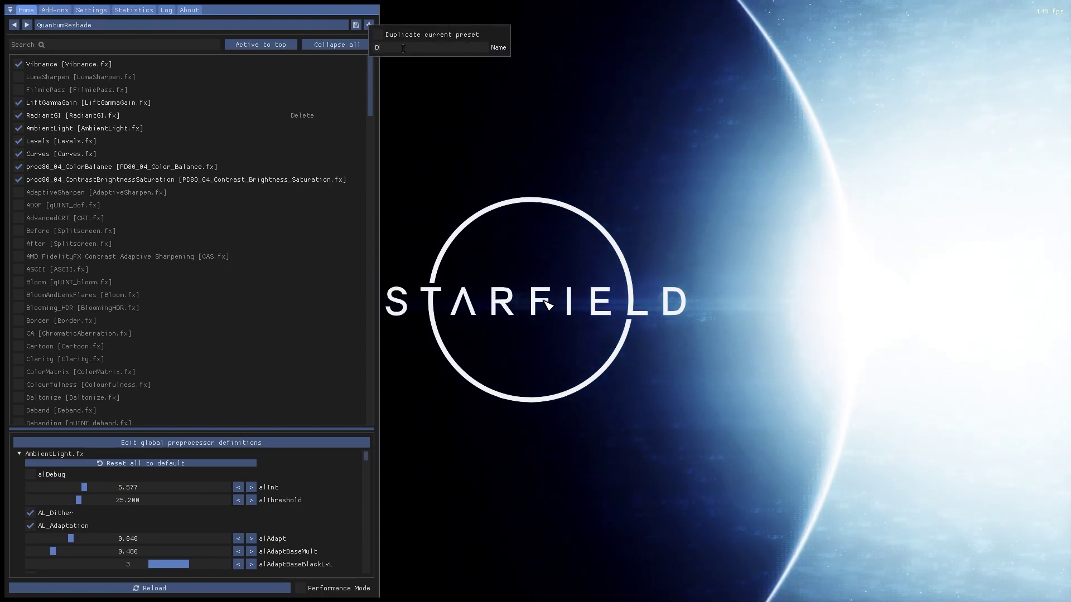
# Discard the mistyped name and duplicate the current preset as VANILLA
pyautogui.press('Escape')
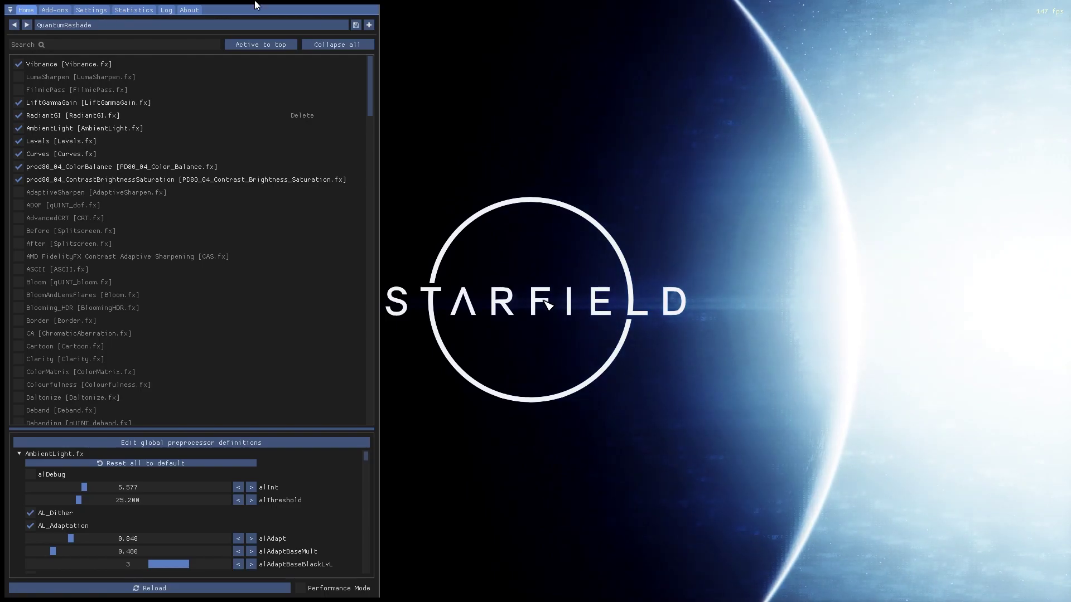
pyautogui.click(368, 25)
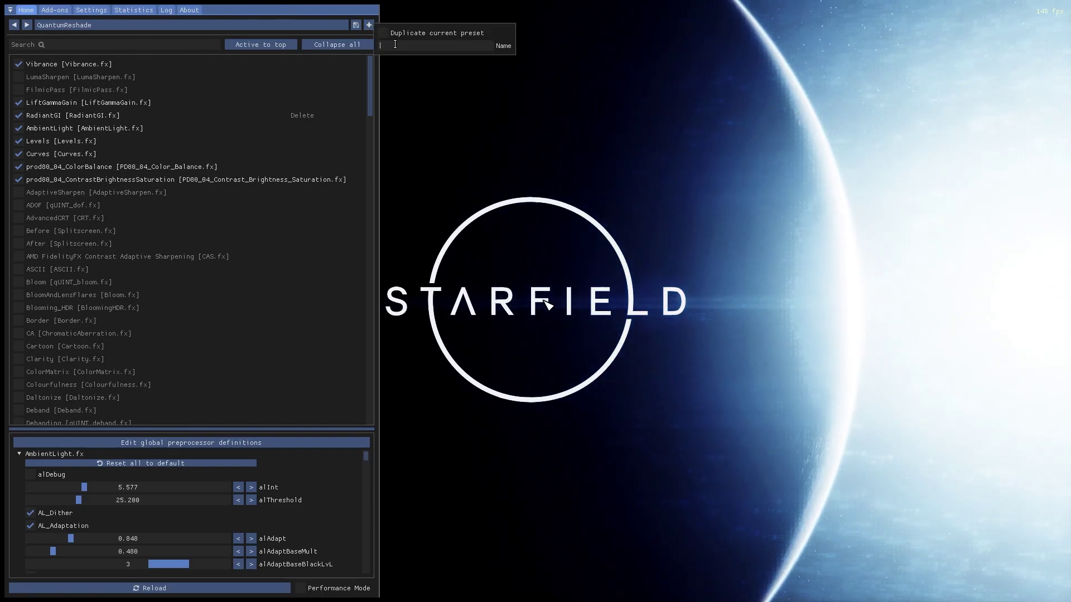
pyautogui.write('VANILLA')
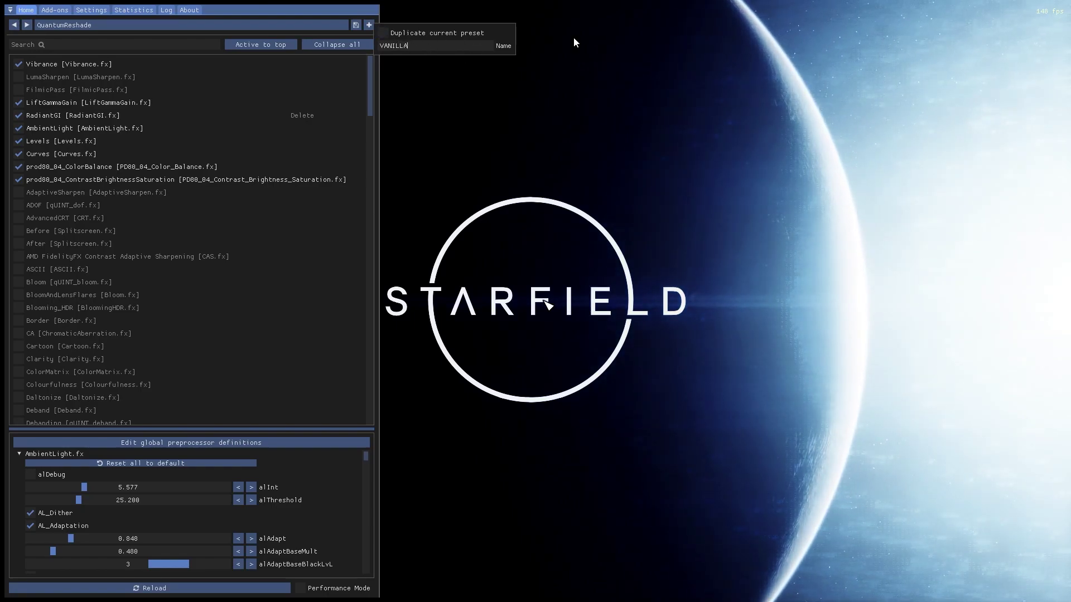
pyautogui.press('Return')
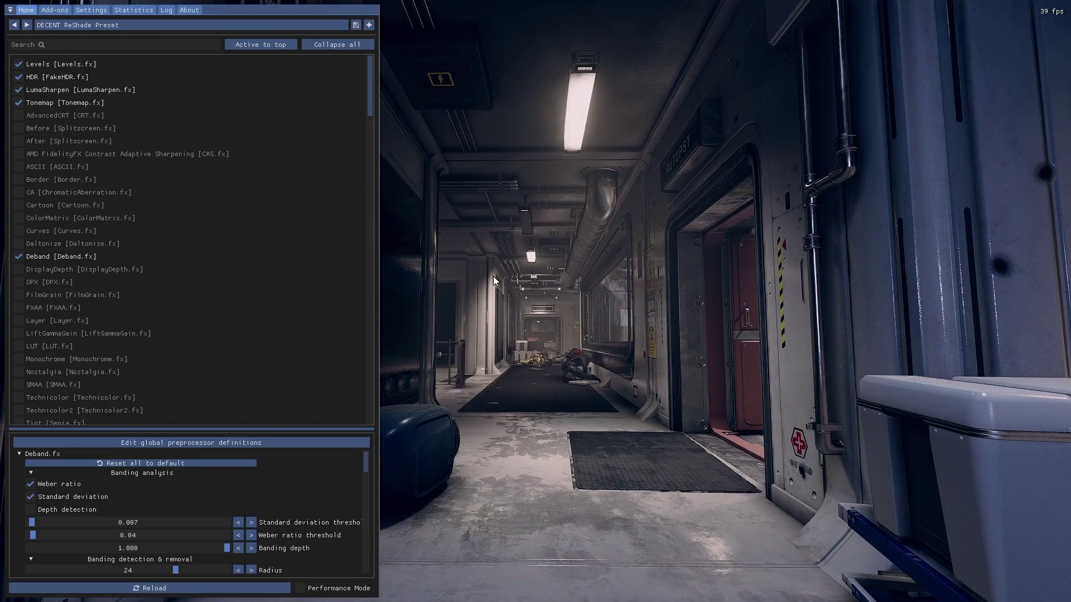
# Hide the ReShade overlay and walk forward through the outpost with the DECENT preset active
pyautogui.click(369, 25)
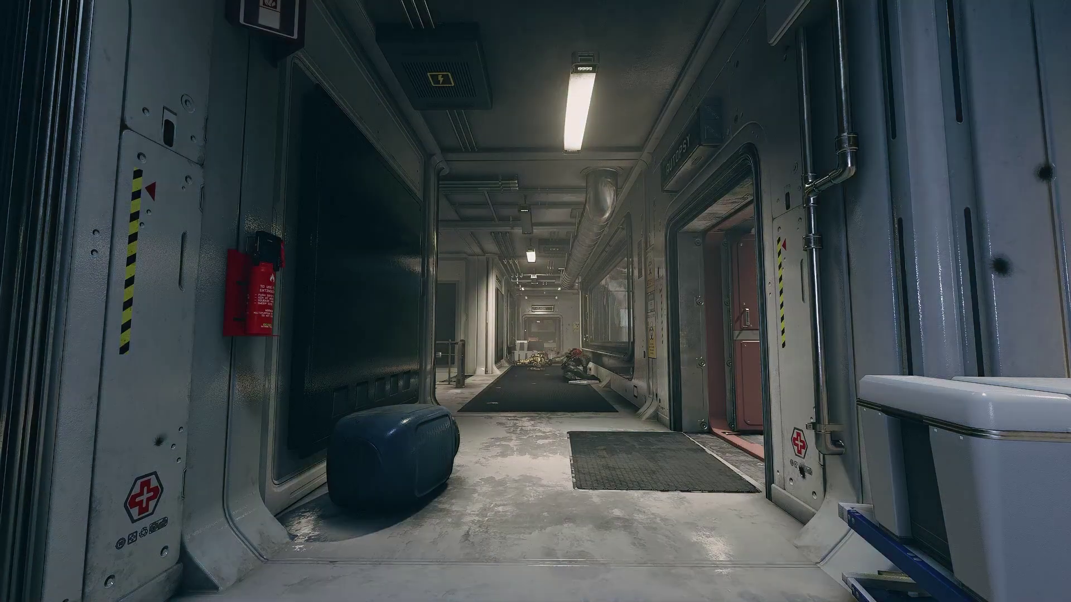
pyautogui.press('Home')
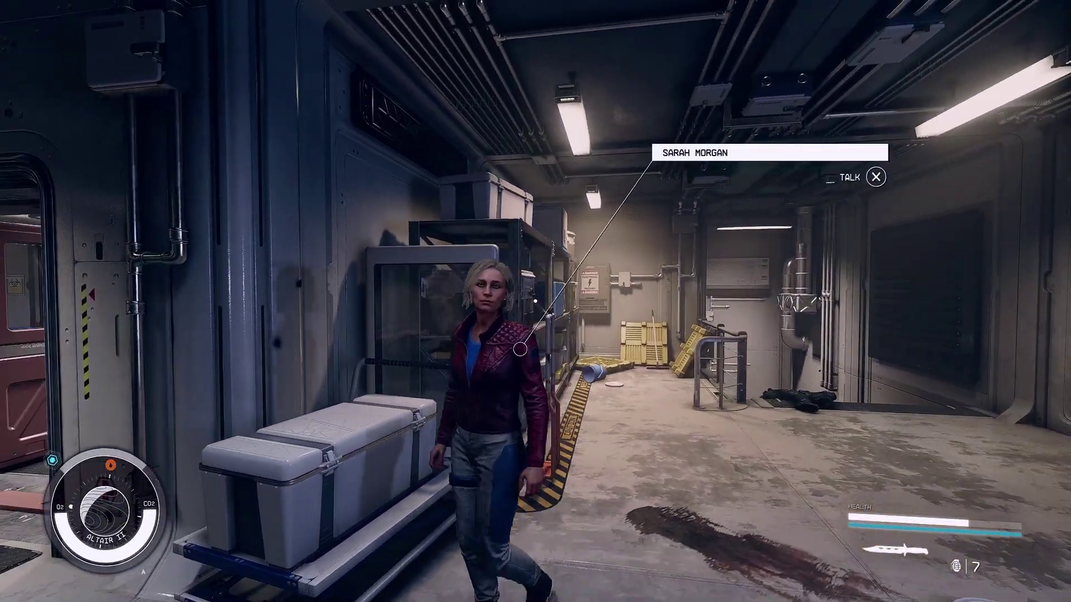
pyautogui.press('w')
pyautogui.press('ctrl')
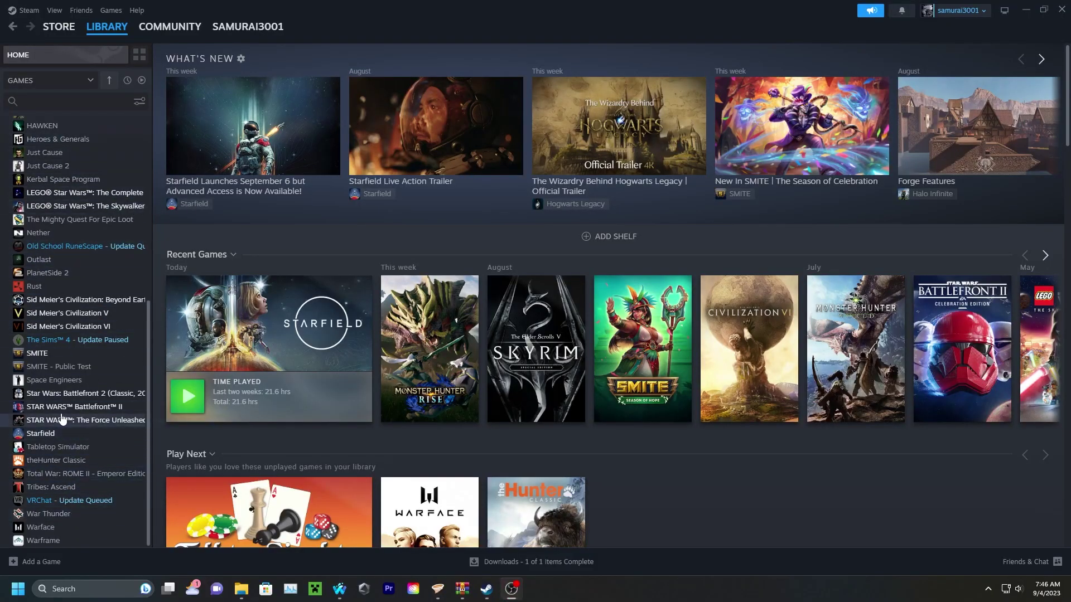
# Show Starfield's Installed Files properties with Verify integrity of game files, then close them
pyautogui.click(64, 434)
pyautogui.rightClick(64, 438)
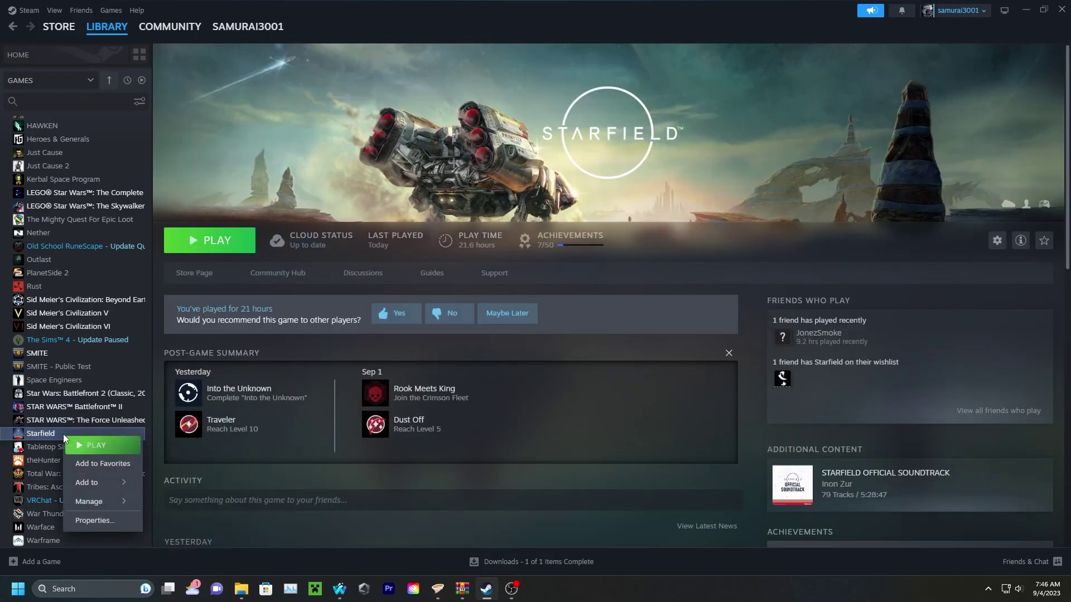
pyautogui.click(122, 521)
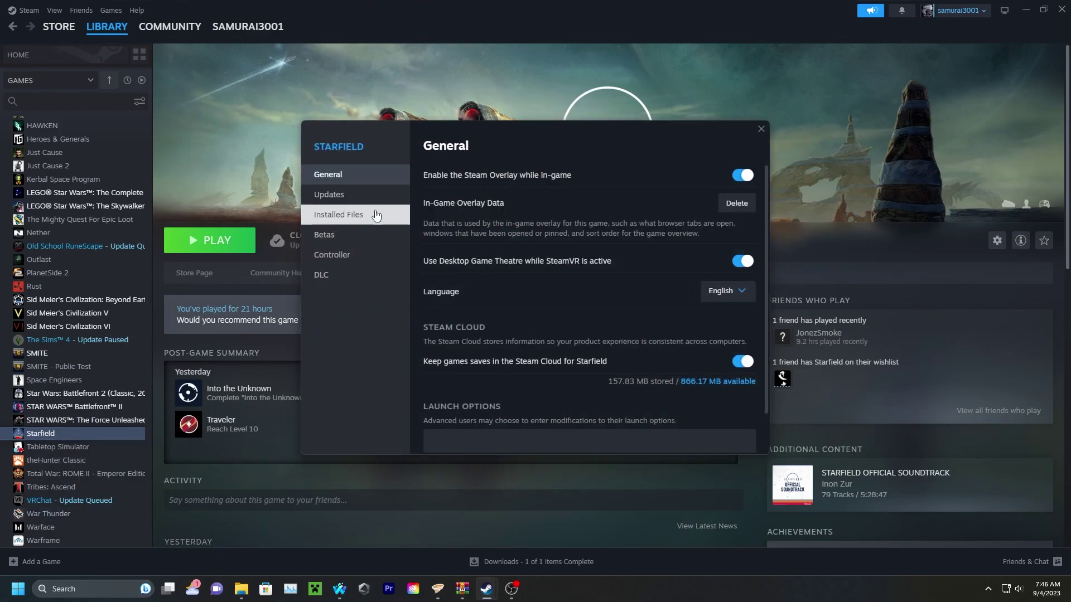
pyautogui.scroll(-1, 566, 242)
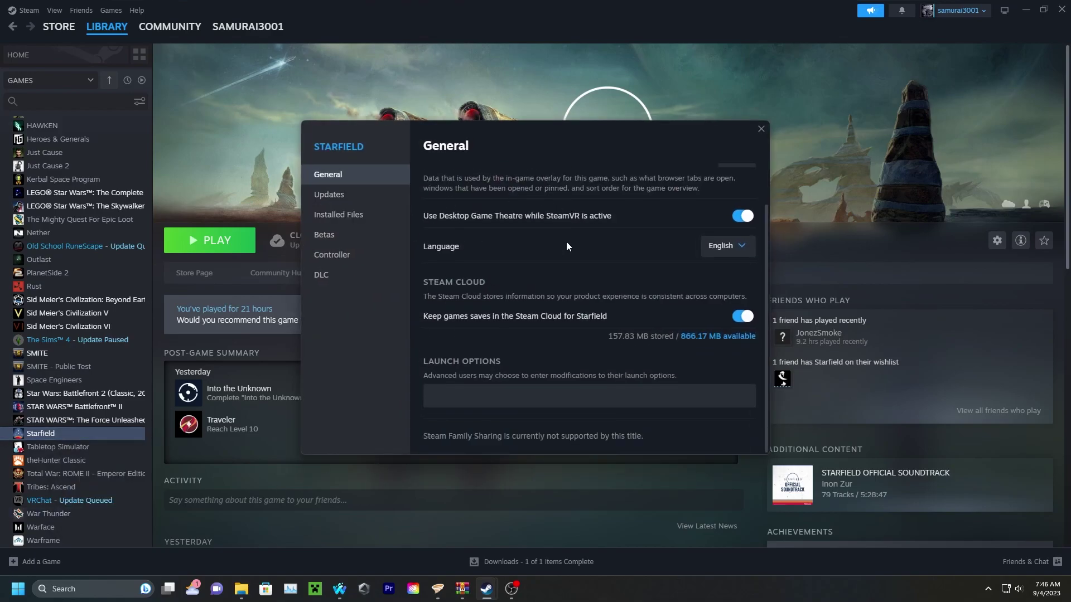
pyautogui.click(363, 223)
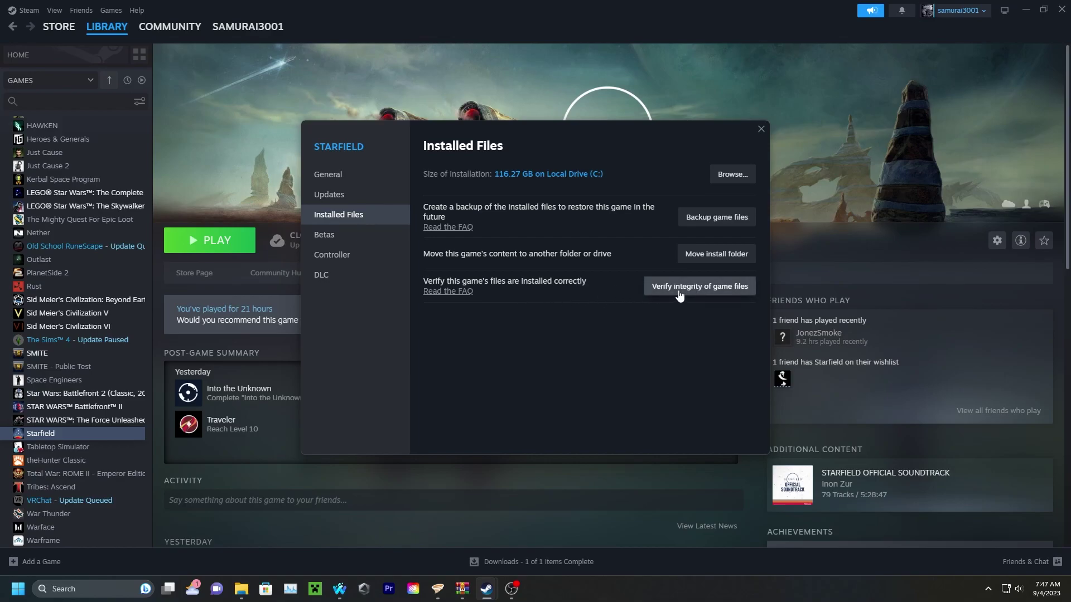
pyautogui.click(758, 131)
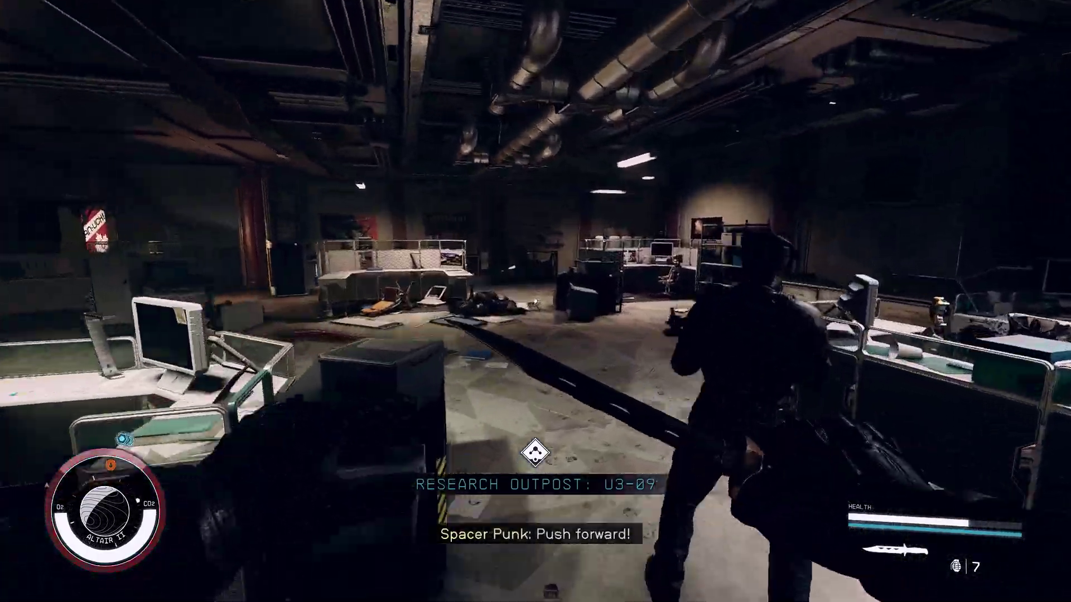
# Draw the sword and slash the Spacers and Spacer Punks across the lounge until they fall
pyautogui.press('f')
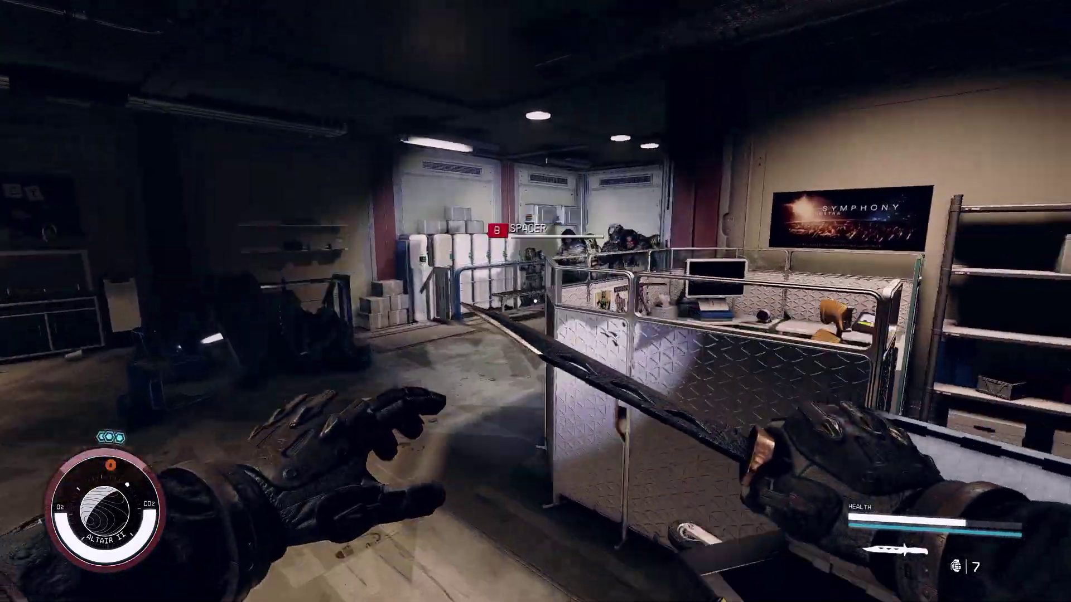
pyautogui.click(535, 301)
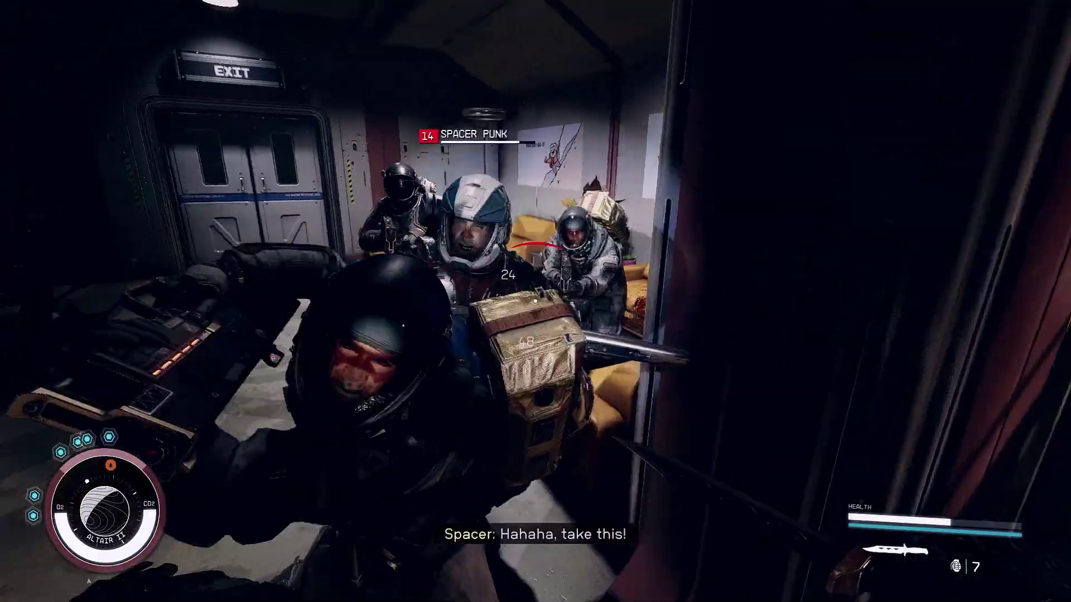
pyautogui.click(535, 301)
pyautogui.click(536, 302)
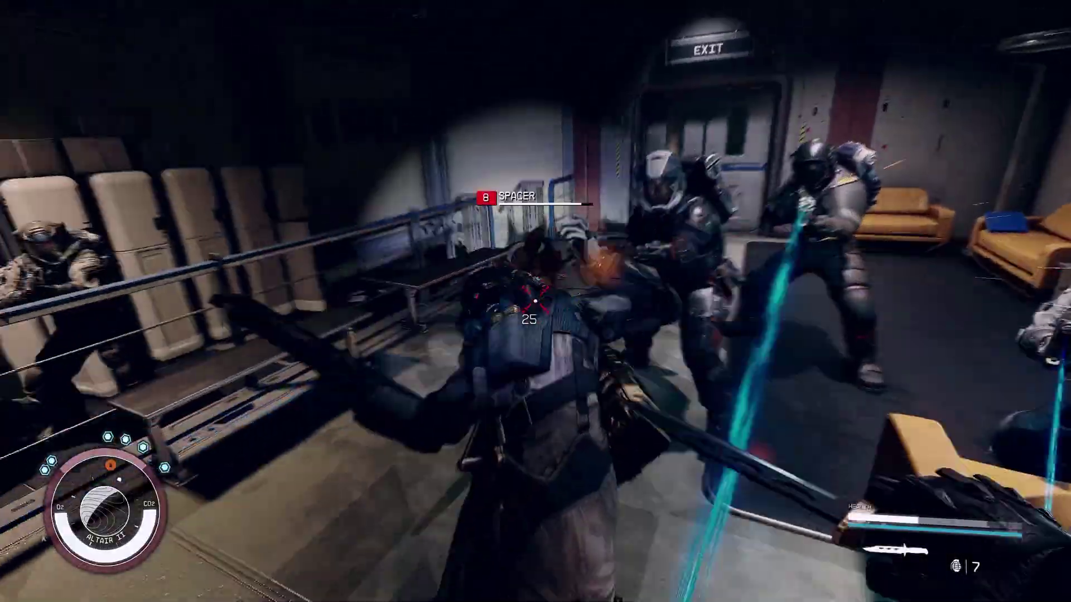
pyautogui.click(536, 301)
pyautogui.click(535, 301)
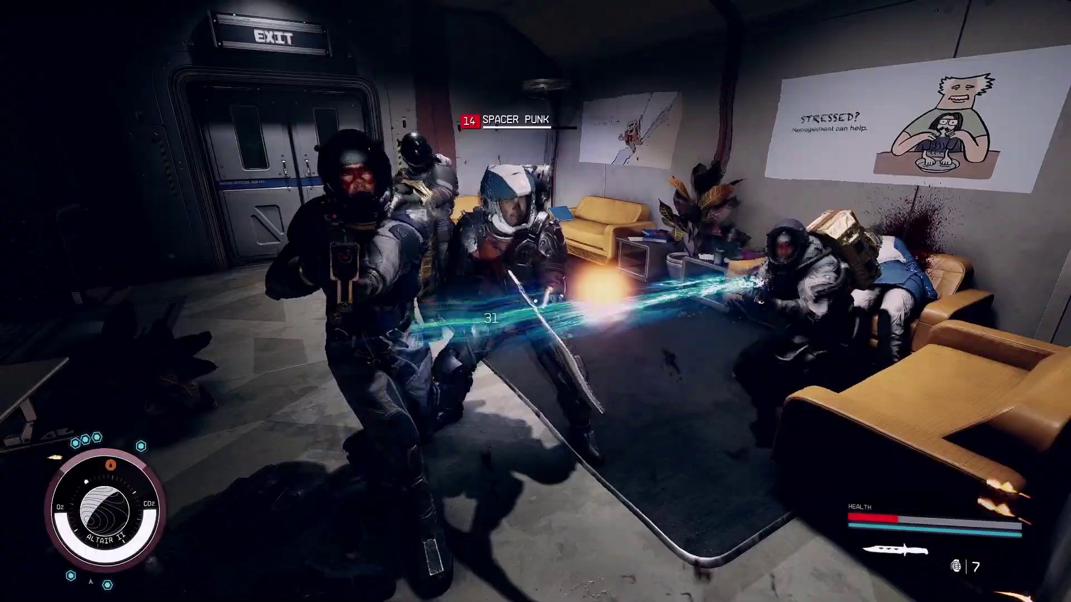
pyautogui.click(536, 301)
pyautogui.click(535, 301)
pyautogui.click(535, 301)
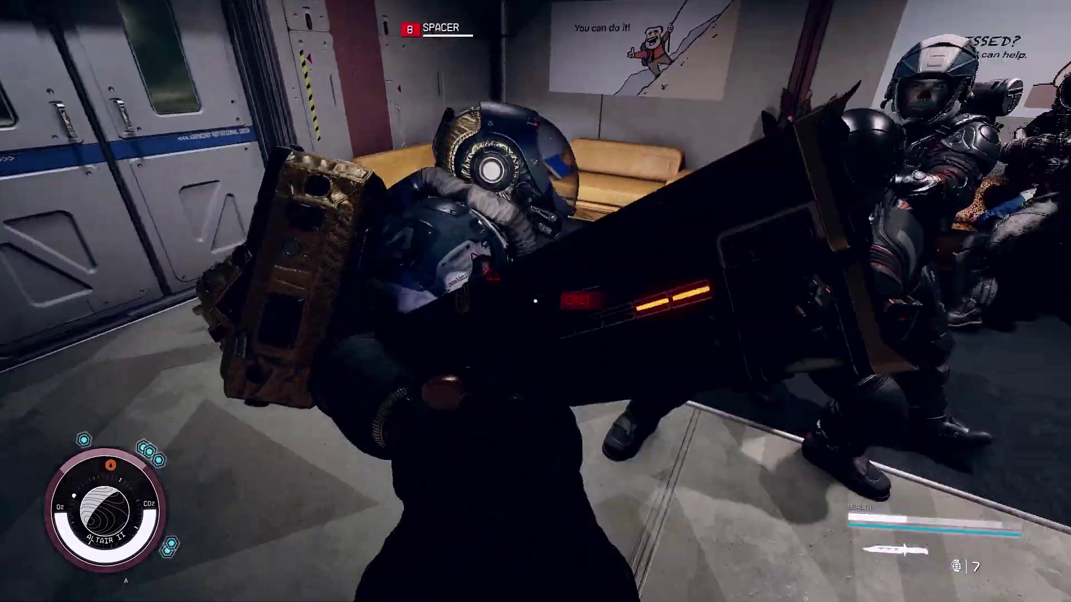
pyautogui.click(536, 302)
pyautogui.click(536, 301)
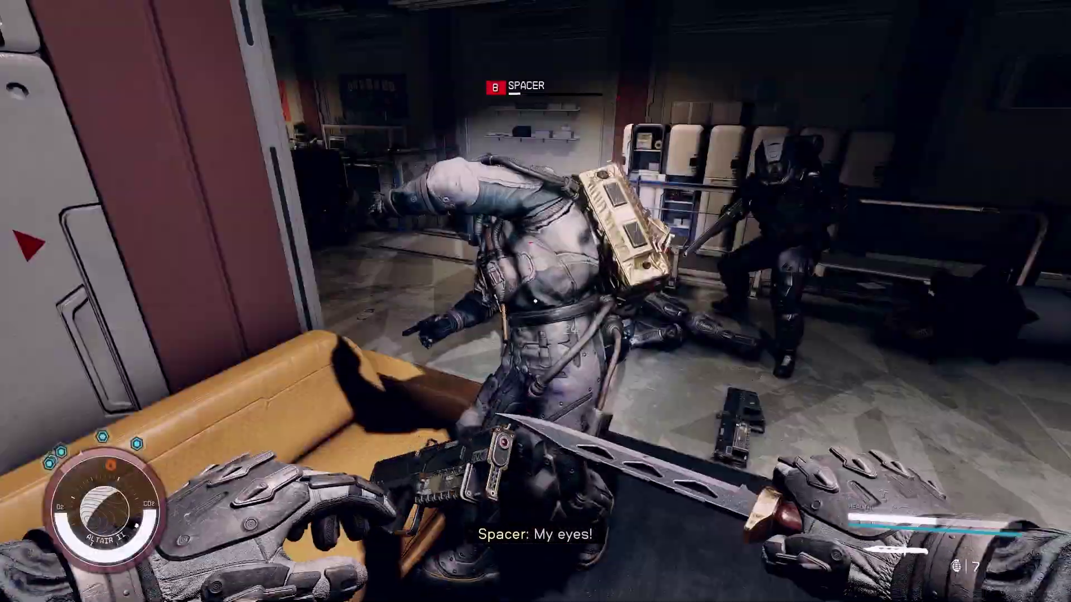
pyautogui.click(535, 301)
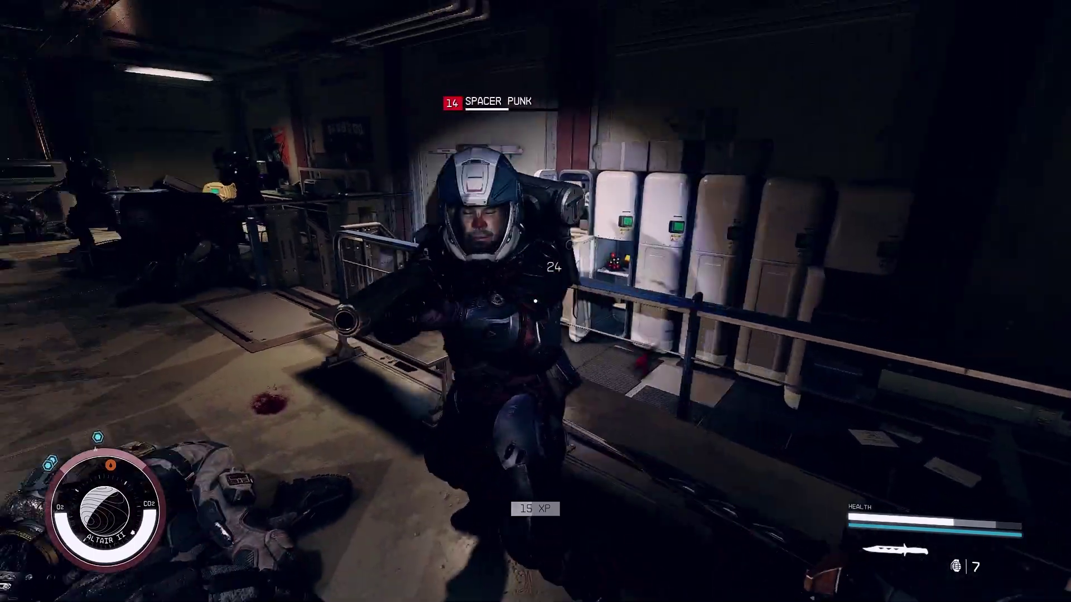
pyautogui.click(534, 302)
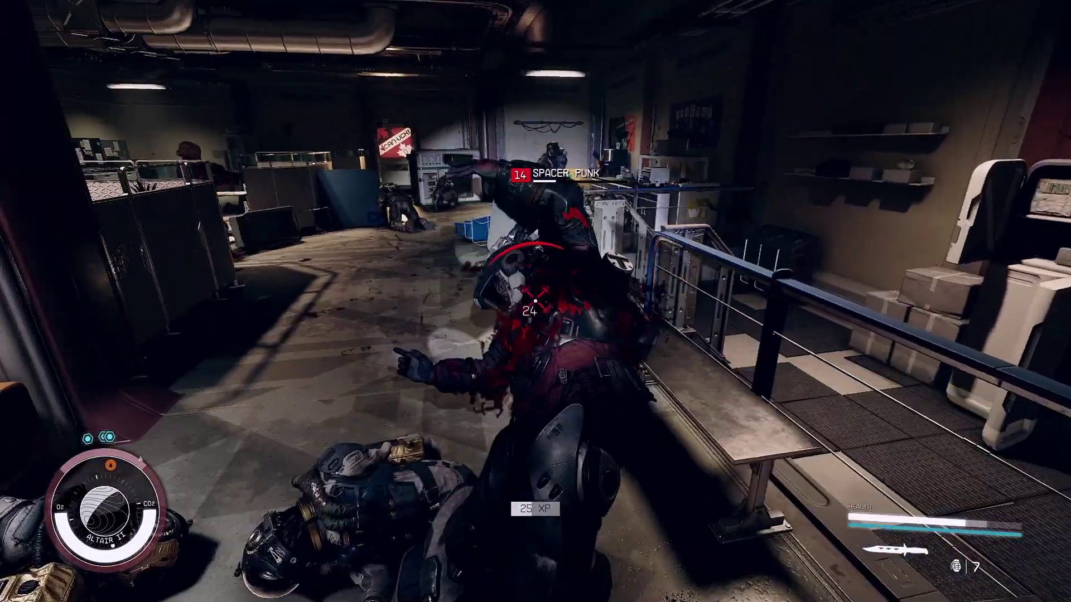
pyautogui.click(534, 301)
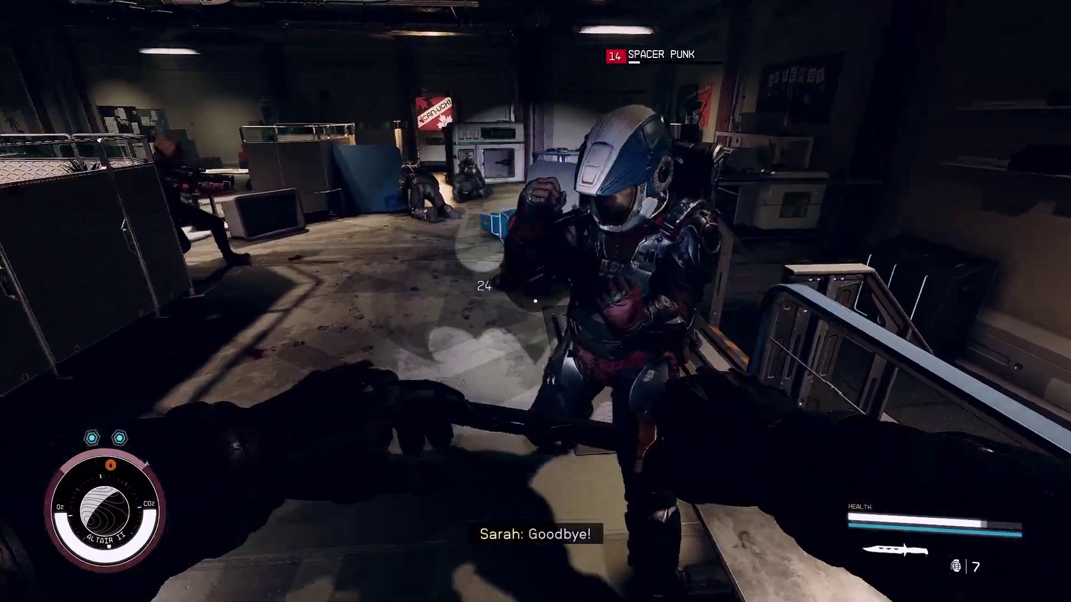
pyautogui.click(535, 301)
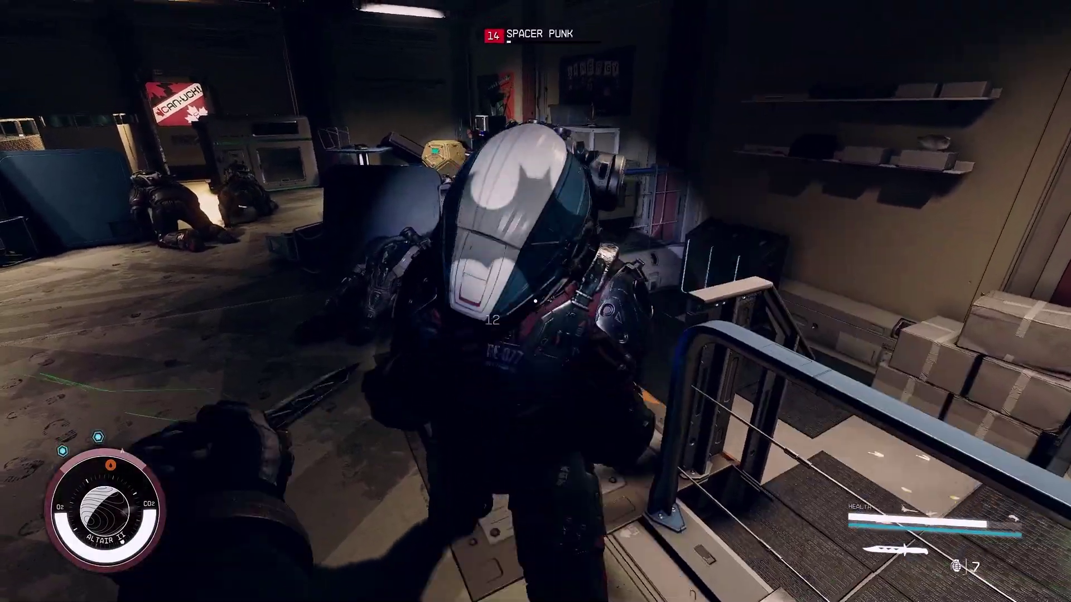
pyautogui.click(535, 301)
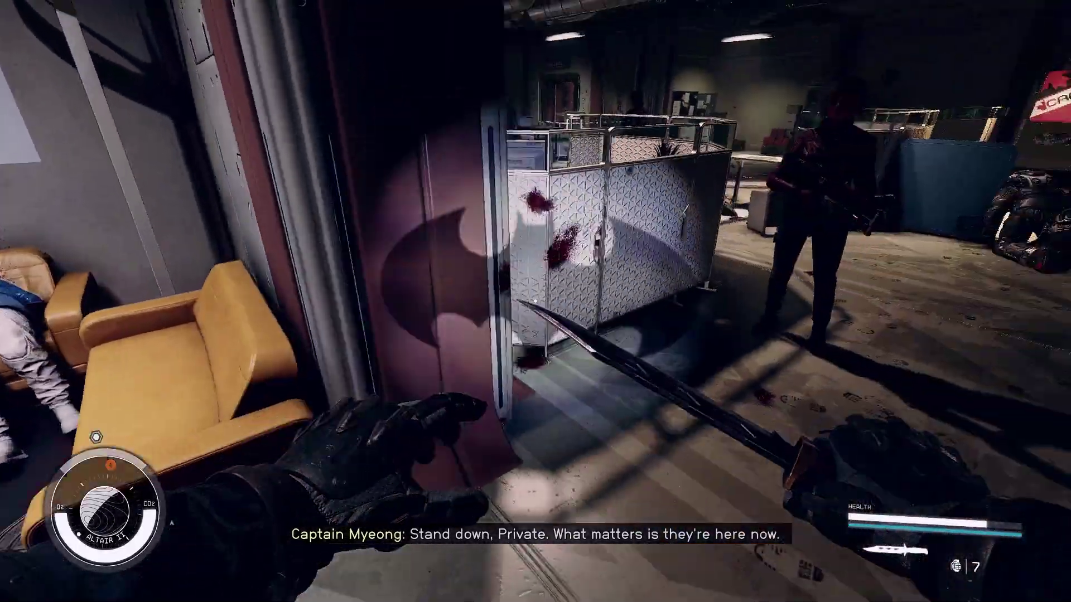
# Walk to the outpost office where Captain Myeong and Lieutenant Torres are talking
pyautogui.press('w')
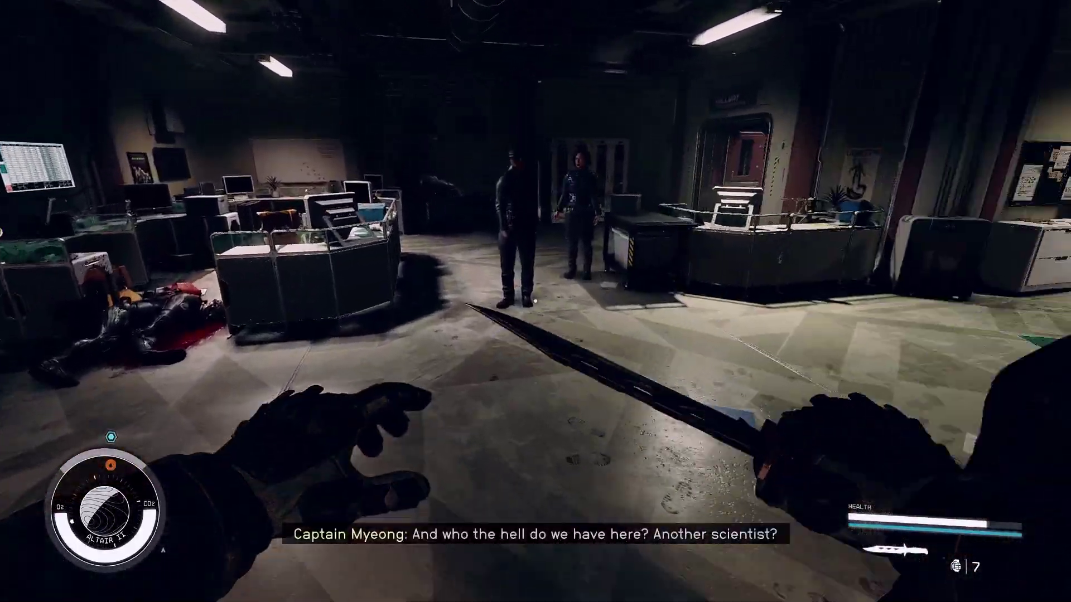
pyautogui.press('w')
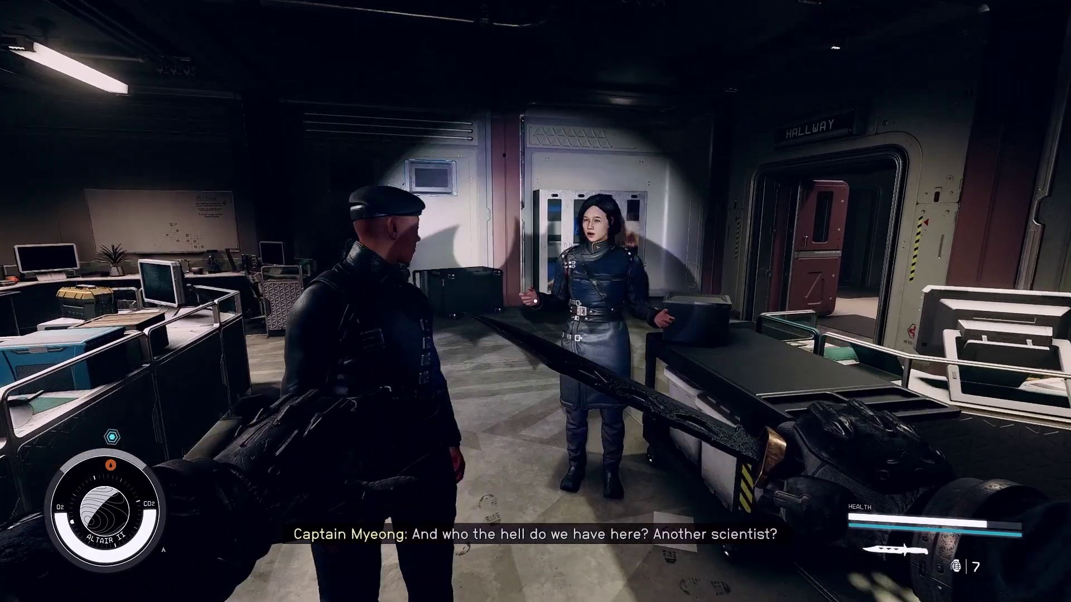
pyautogui.press('w')
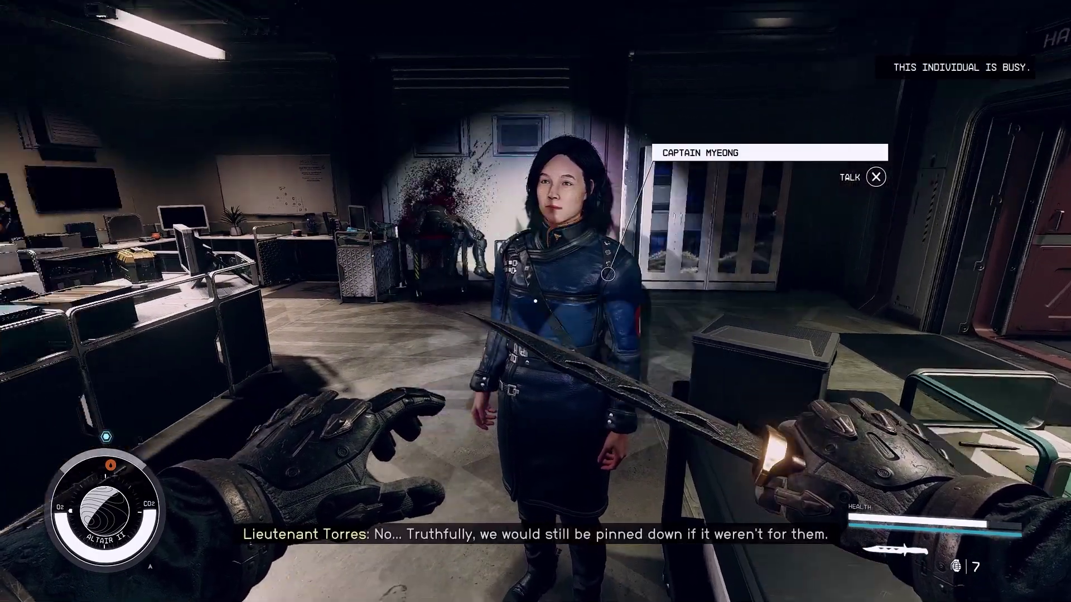
pyautogui.moveTo(535, 301)
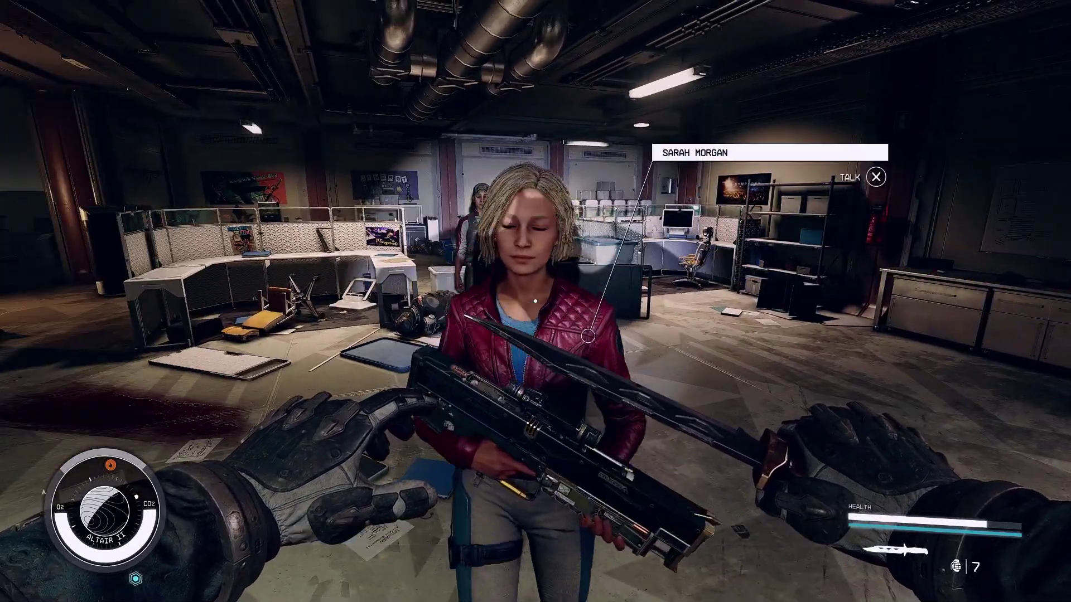